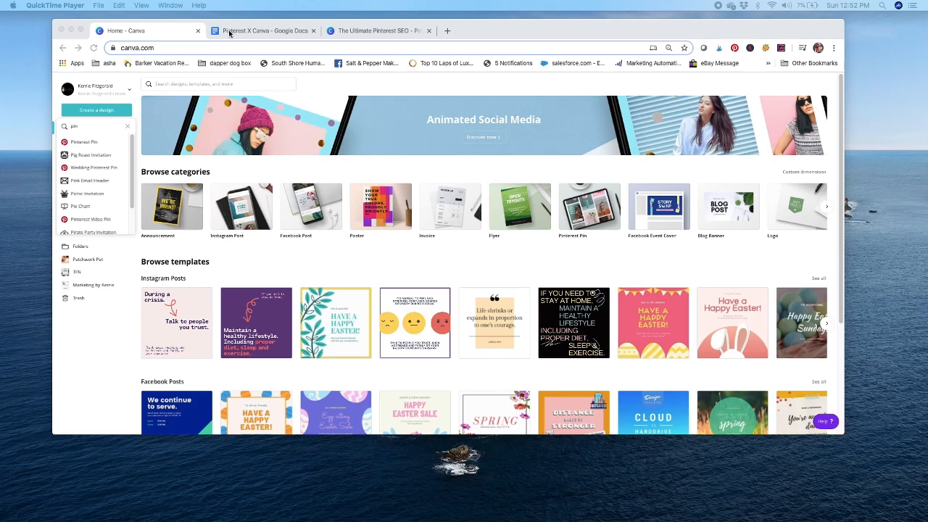
Step: Check the pin titles in the Google Docs document, return to Canva, and create a Pinterest Pin design by searching for "pin"
click(234, 31)
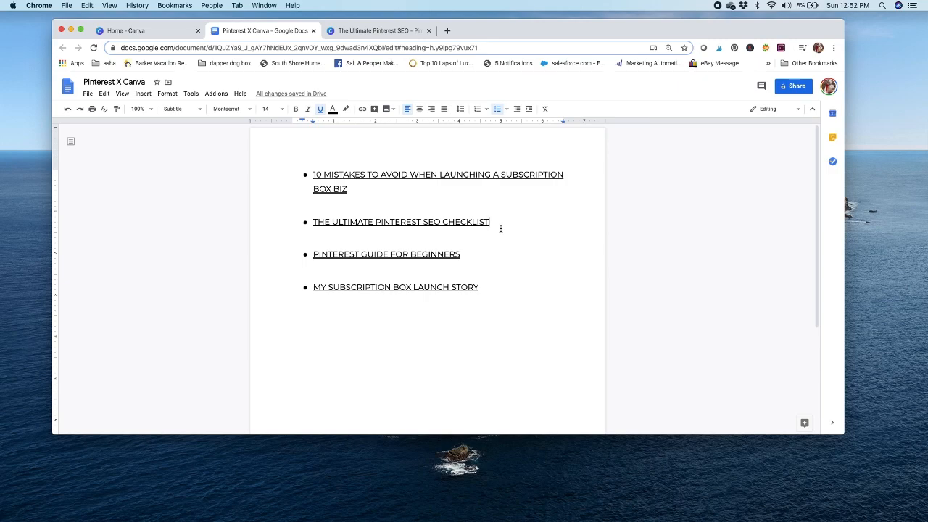
click(138, 30)
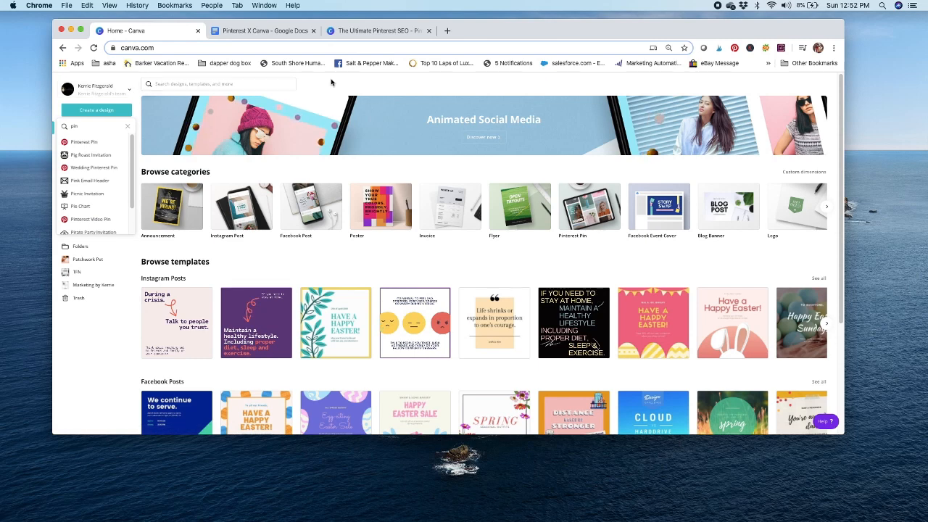
click(90, 114)
click(90, 113)
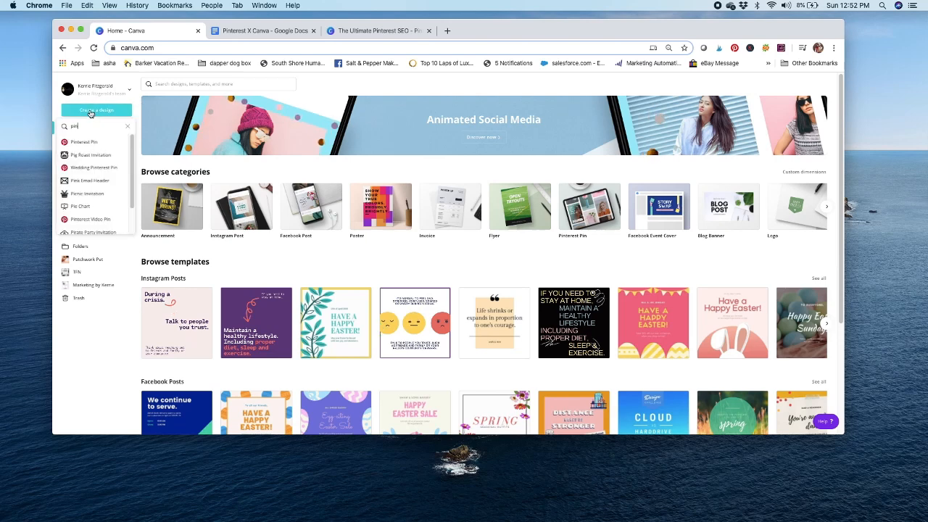
drag(85, 126, 71, 126)
key(BackSpace)
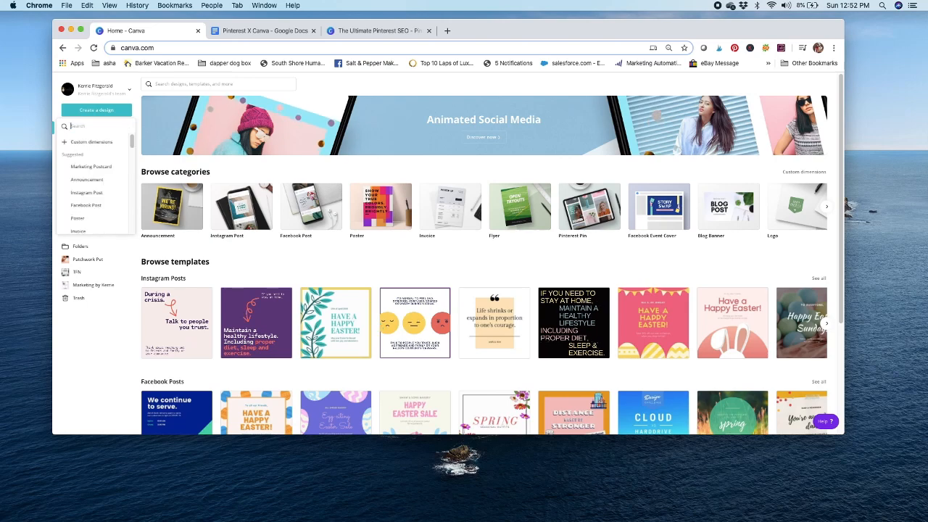
text(pin)
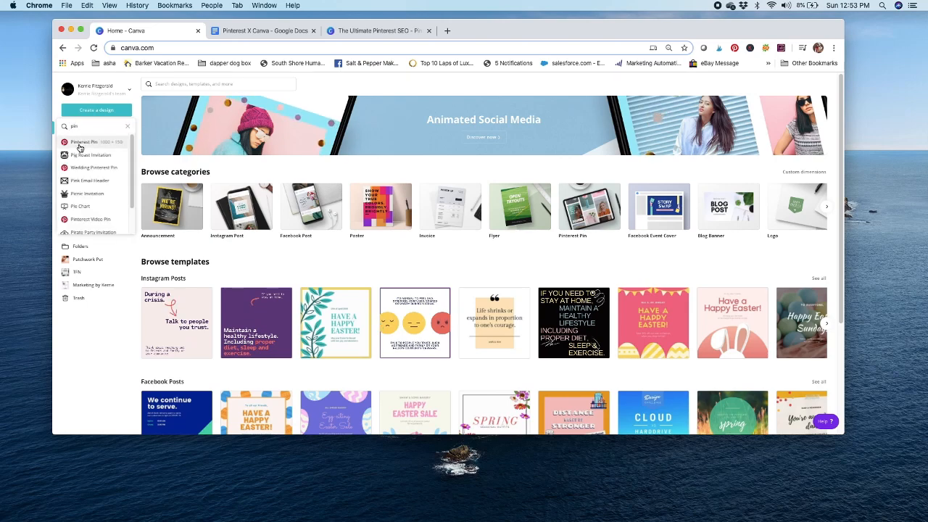
click(80, 146)
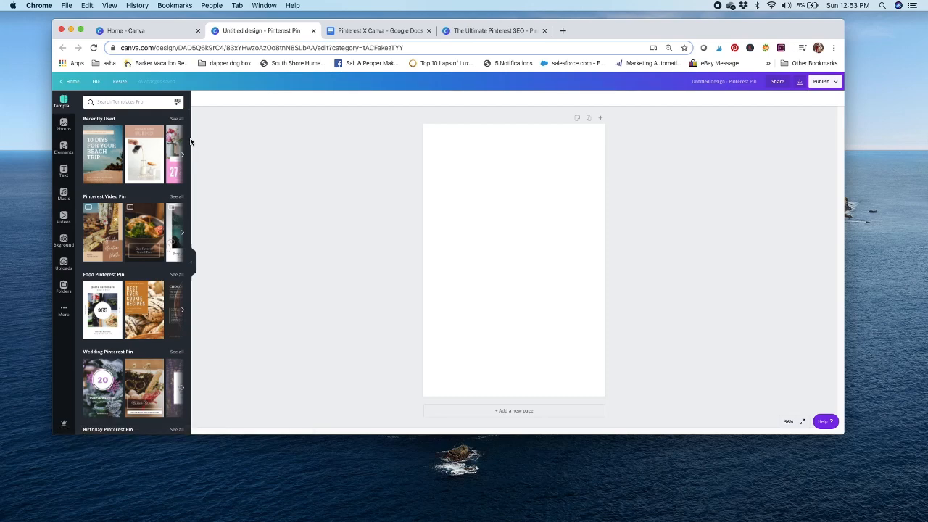
Step: Browse the Pinterest pin templates for a layout that suits the planned pin titles
scroll(170, 332, down, 15)
scroll(170, 332, down, 10)
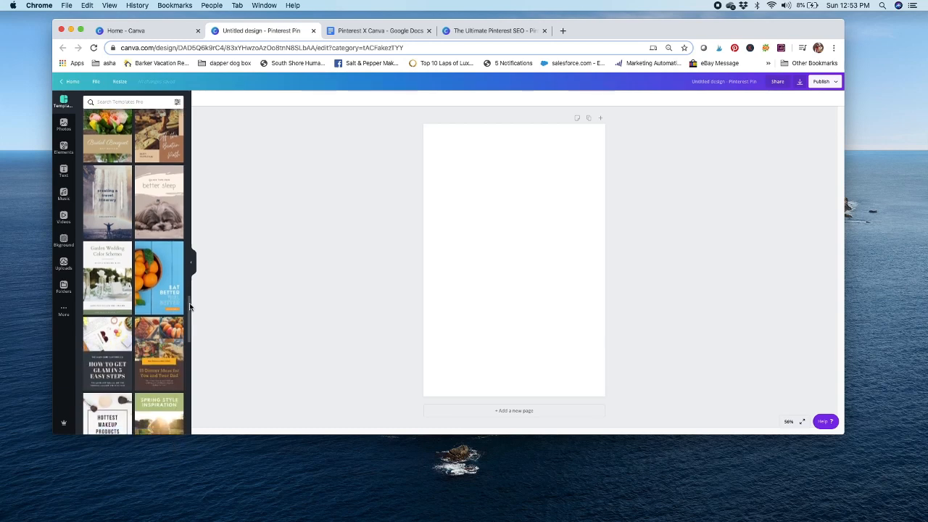
drag(190, 309, 180, 363)
scroll(181, 363, down, 5)
scroll(181, 395, down, 2)
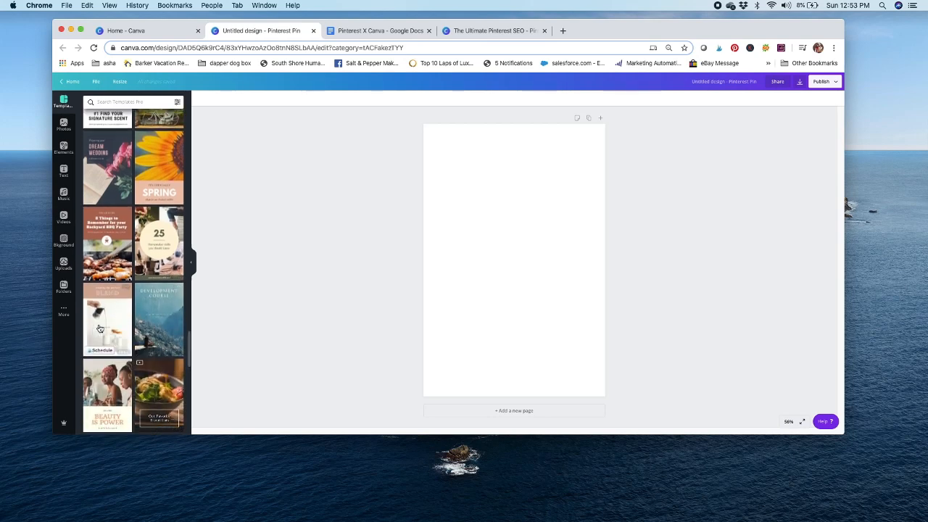
drag(190, 342, 192, 242)
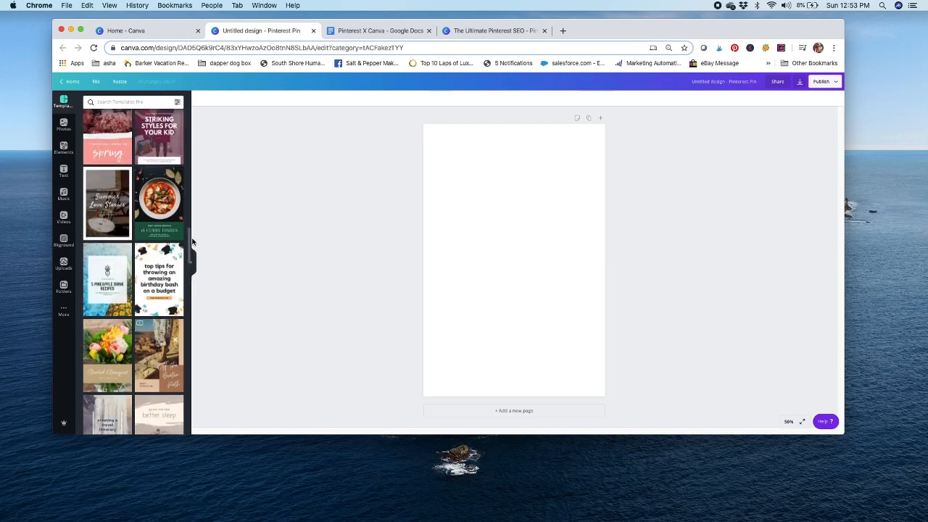
drag(192, 242, 192, 204)
drag(192, 205, 195, 177)
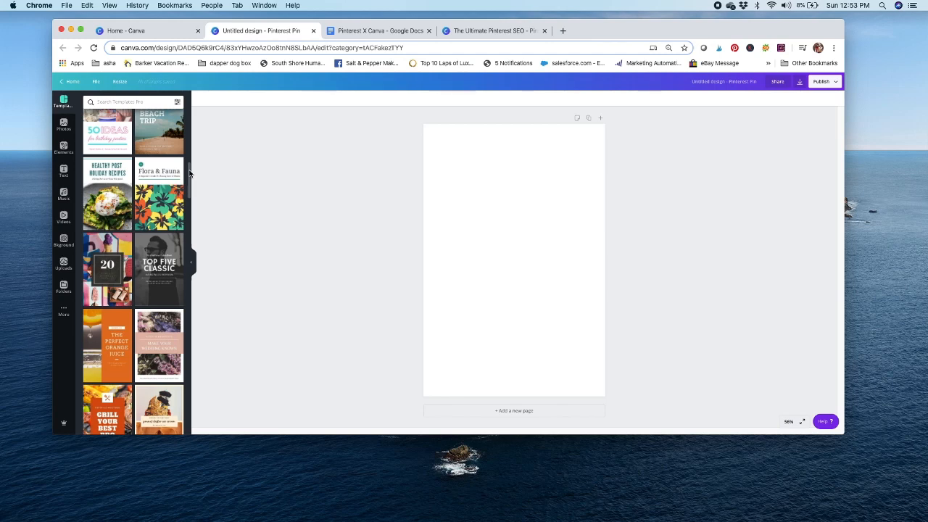
scroll(188, 173, up, 3)
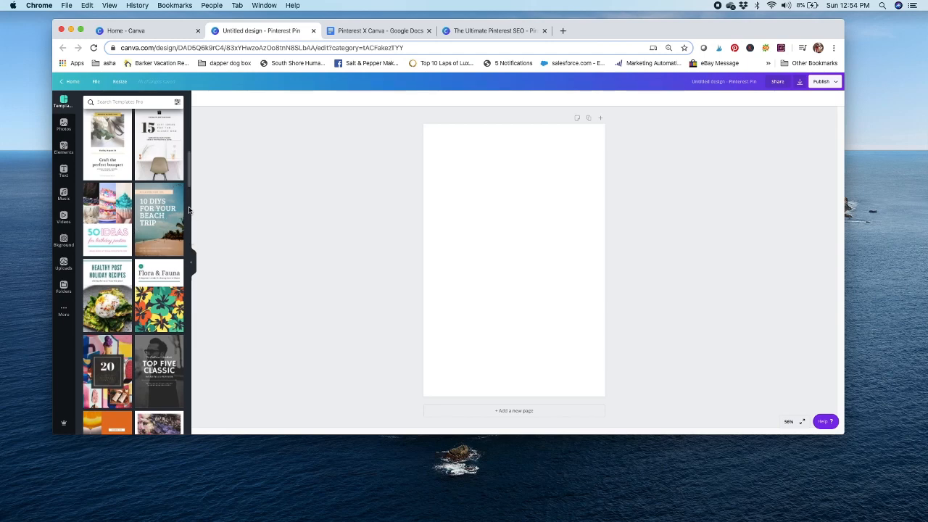
drag(190, 179, 190, 137)
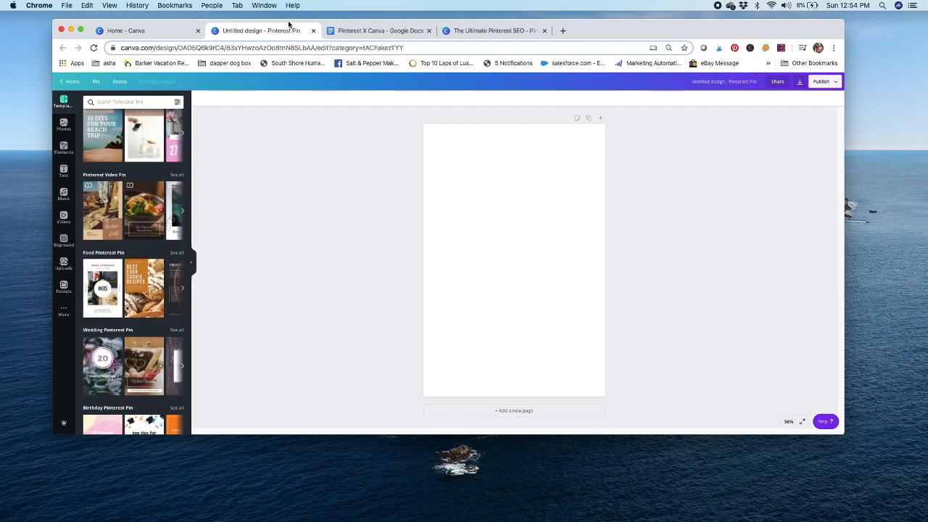
Step: Recheck the titles in the Google Docs document, and apply the "creating the perfect BLEND" template to the blank pin
click(365, 32)
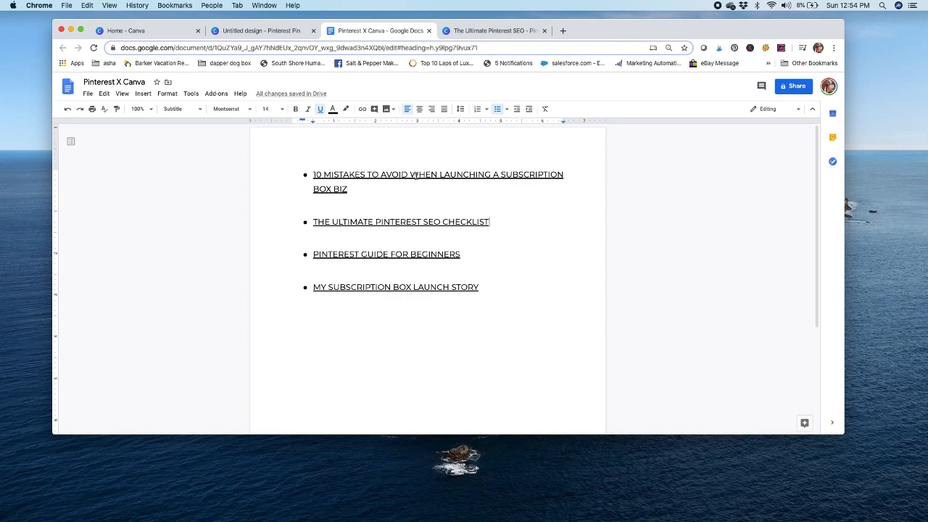
click(247, 32)
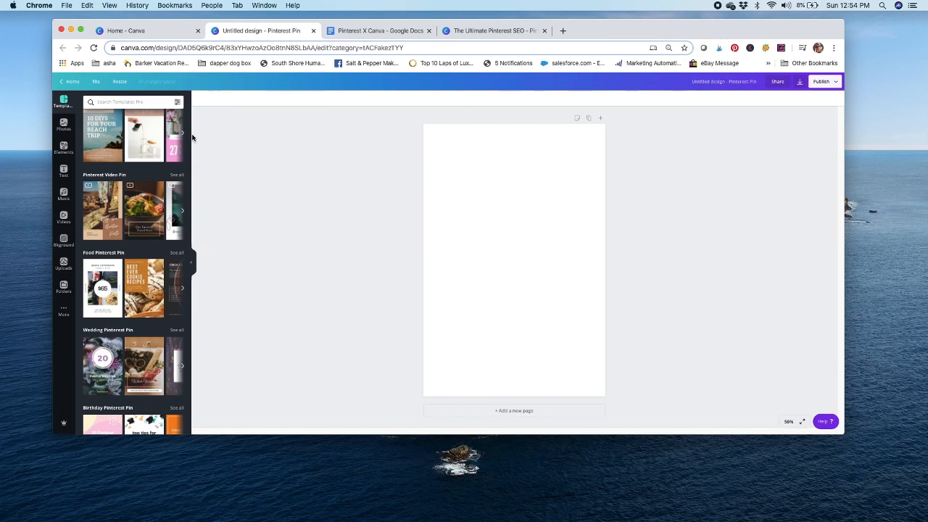
scroll(190, 137, down, 5)
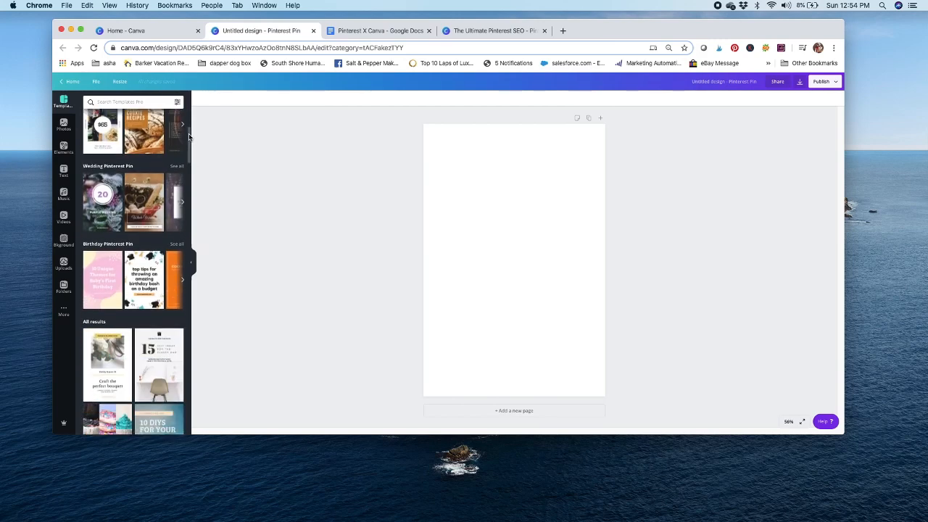
scroll(189, 137, down, 3)
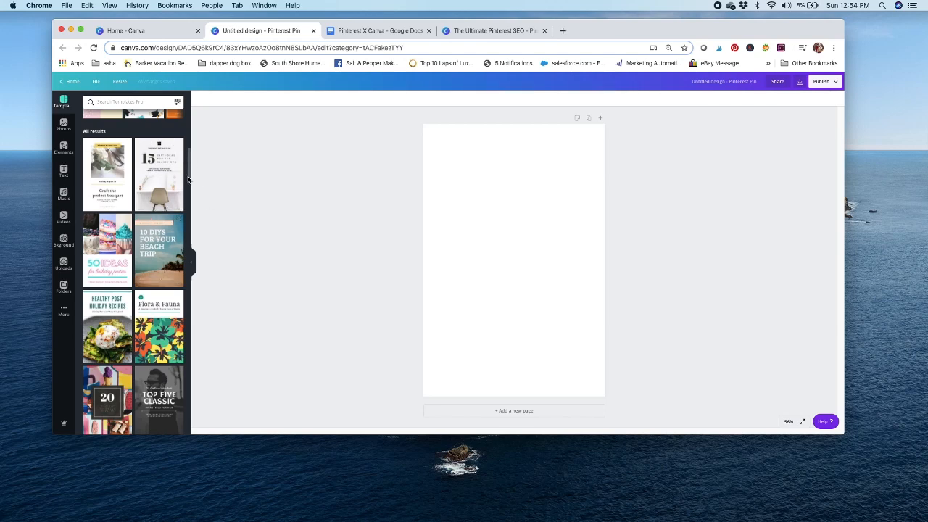
drag(187, 180, 172, 354)
scroll(172, 354, down, 2)
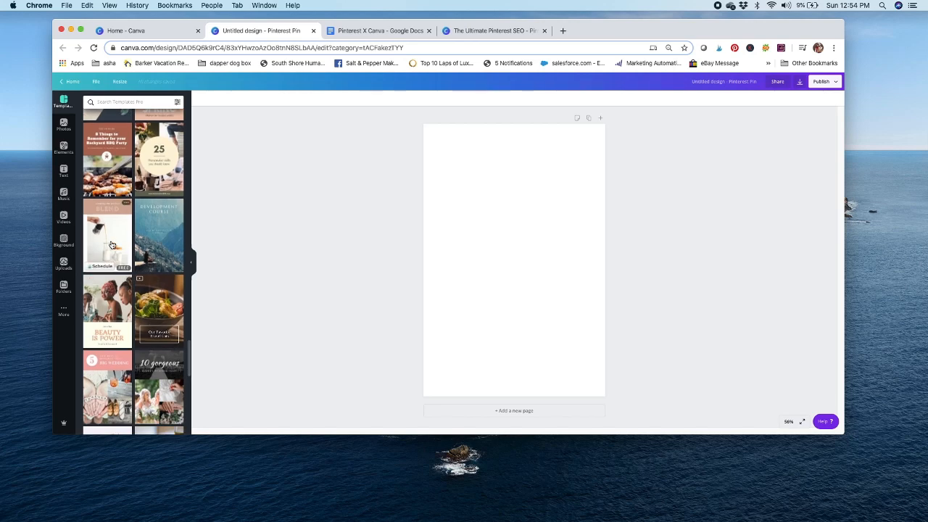
click(112, 245)
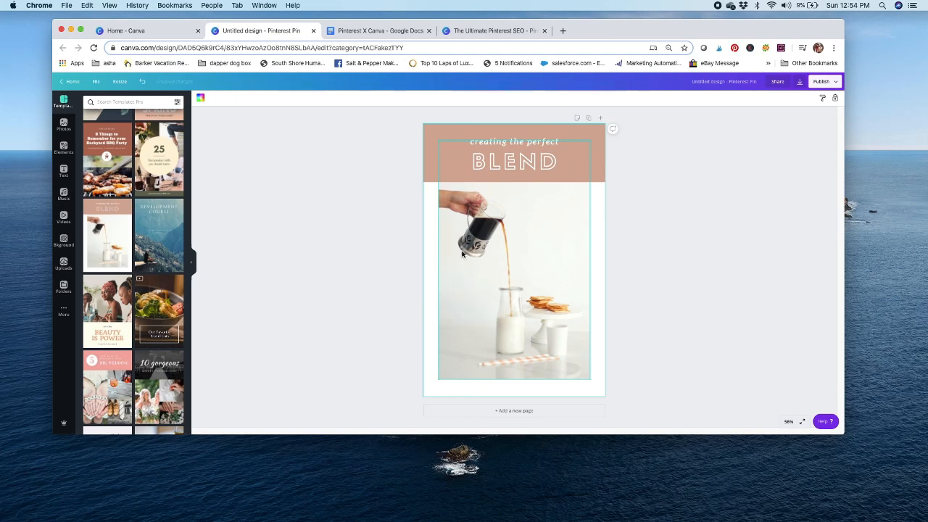
Step: Enlarge the brown header block so it extends further down over the photo
click(372, 244)
click(467, 263)
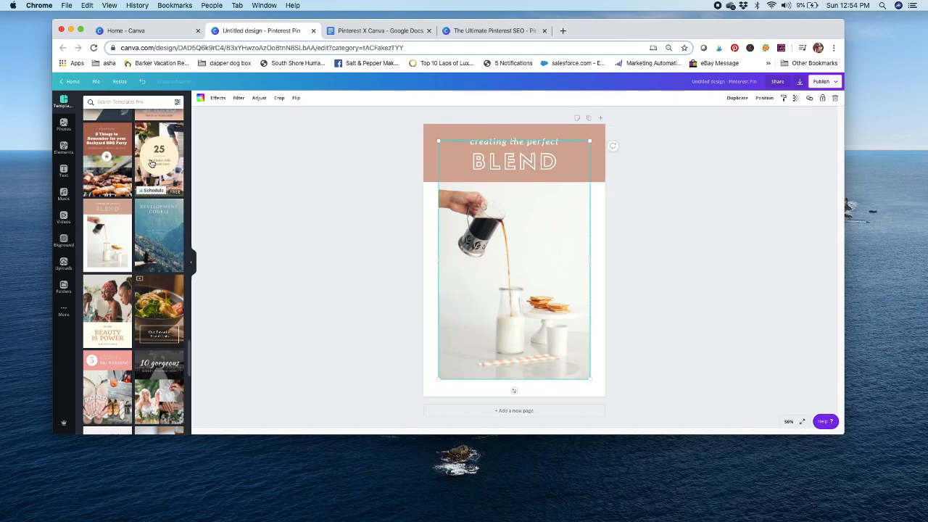
click(425, 167)
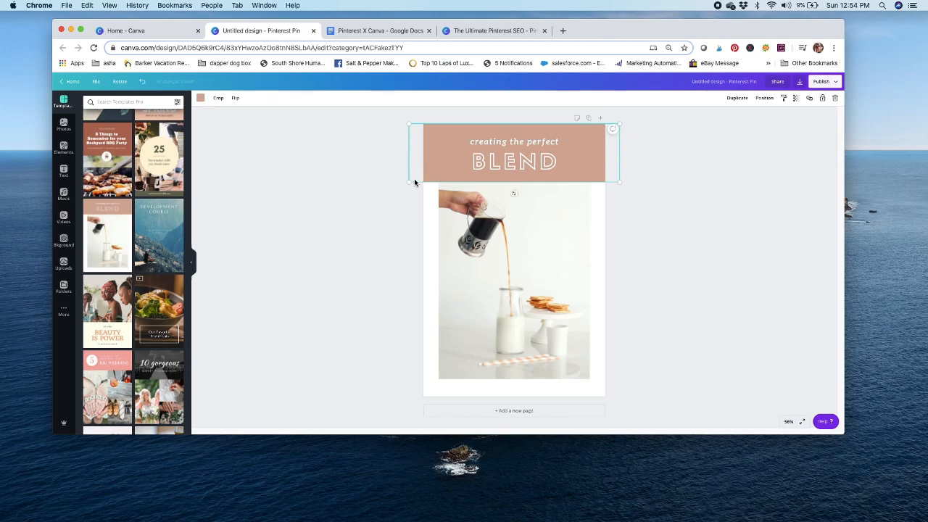
drag(410, 181, 290, 386)
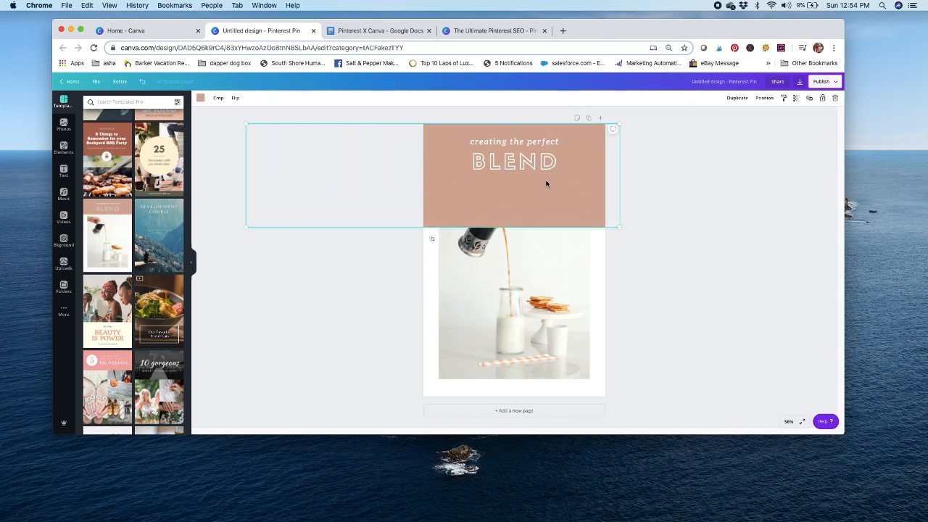
Step: Move "BLEND" and "creating the perfect" lower within the enlarged brown header
drag(521, 167, 516, 203)
click(520, 143)
drag(520, 142, 518, 172)
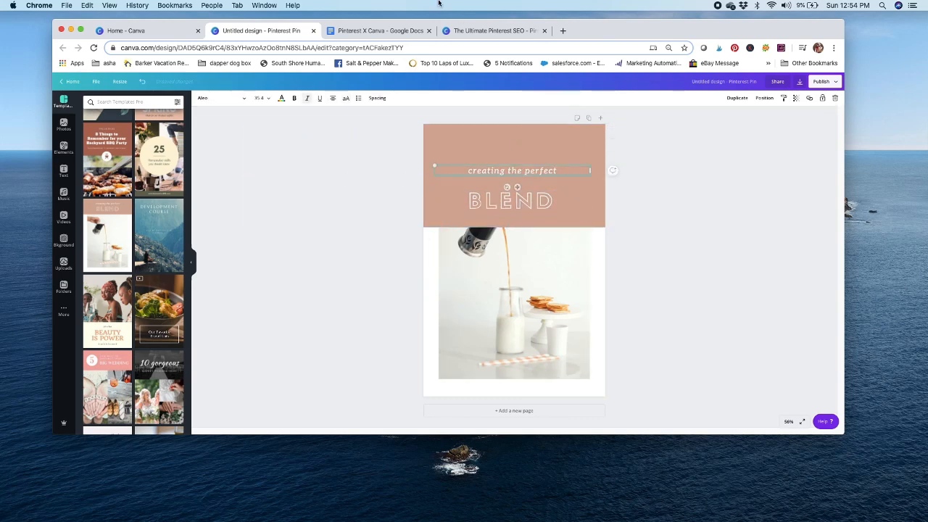
Step: Using the title in the Google Docs document, replace the header's two text lines with "The Ultimate Pinterest SEO" and "CHECKLIST"
click(357, 30)
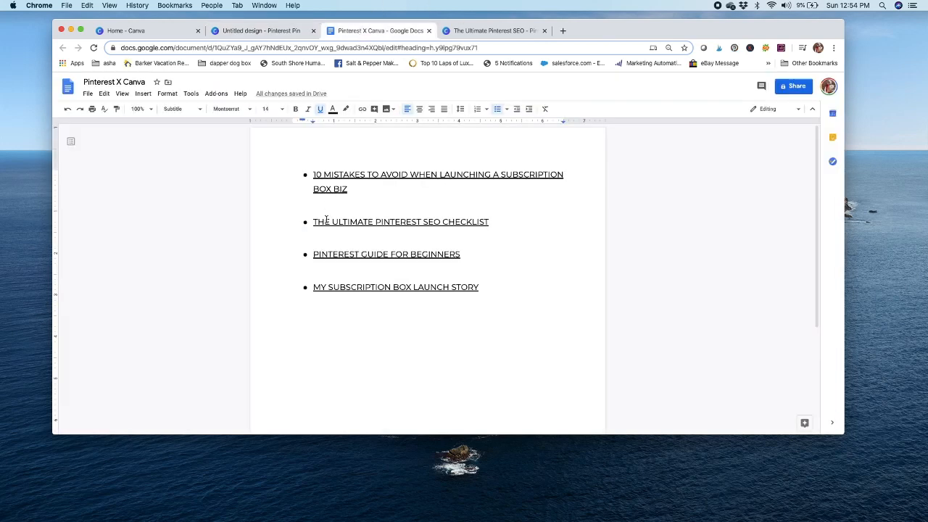
click(261, 31)
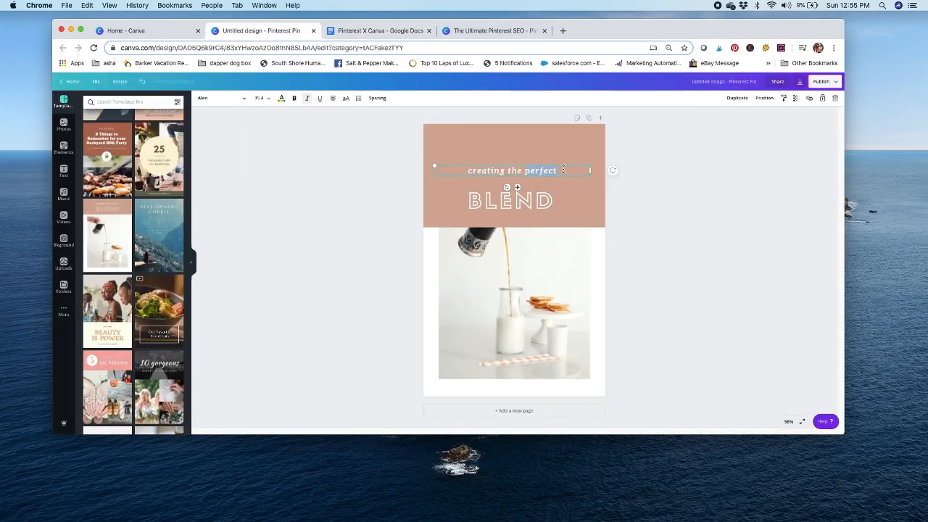
text(The)
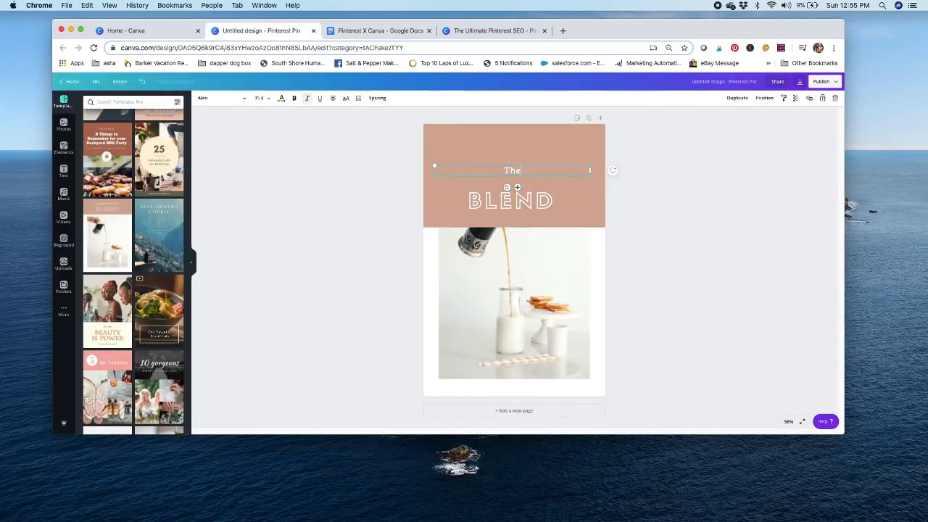
text( Ultimate Pinterest SEO)
click(497, 203)
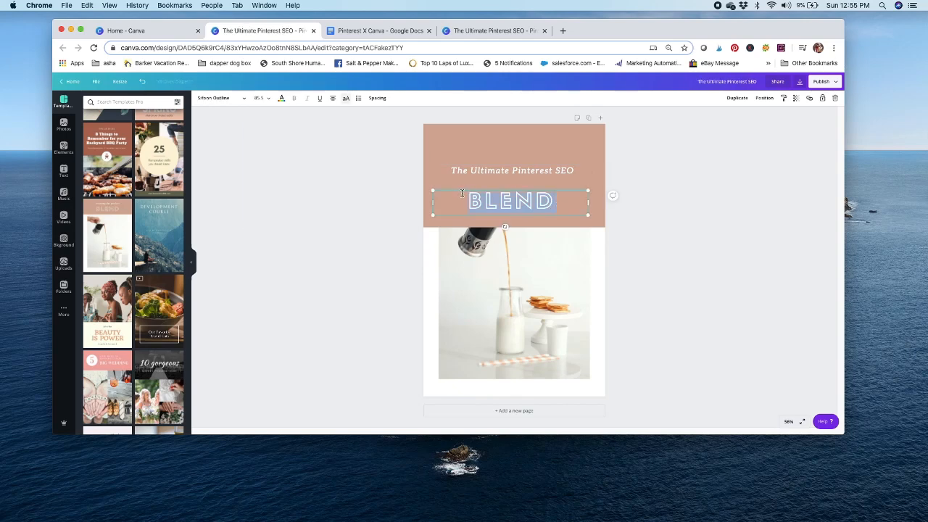
text(CHECKLIST)
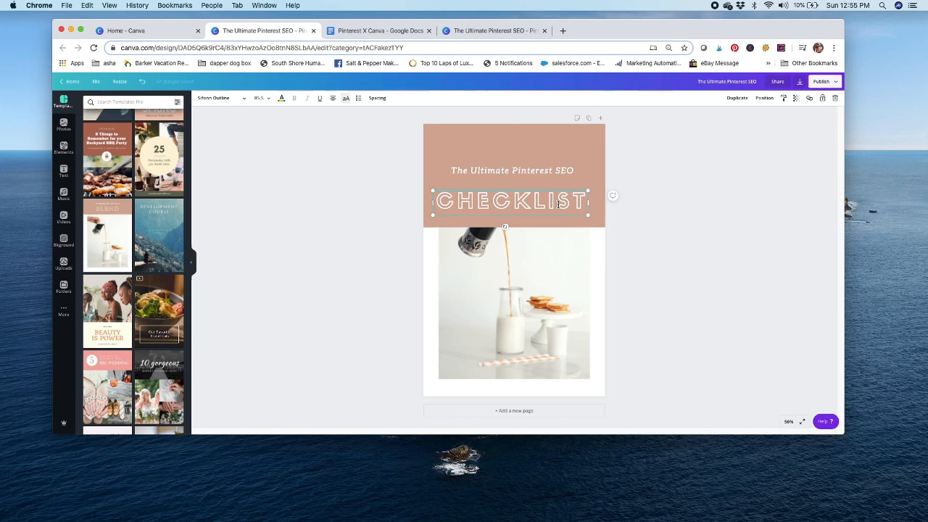
Step: Set "The Ultimate Pinterest SEO" to font size 80 and space it and "CHECKLIST" to fit the brown header
drag(555, 171, 555, 150)
drag(555, 201, 555, 207)
click(551, 150)
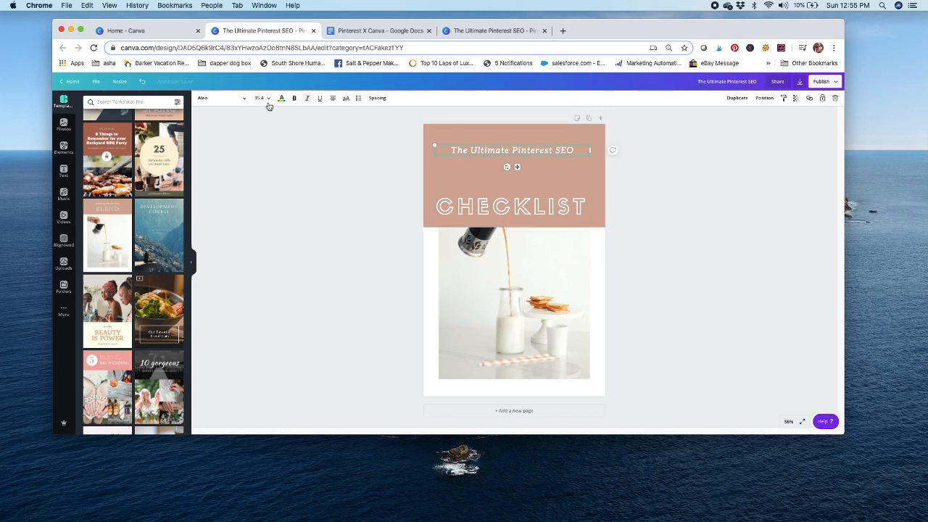
click(269, 99)
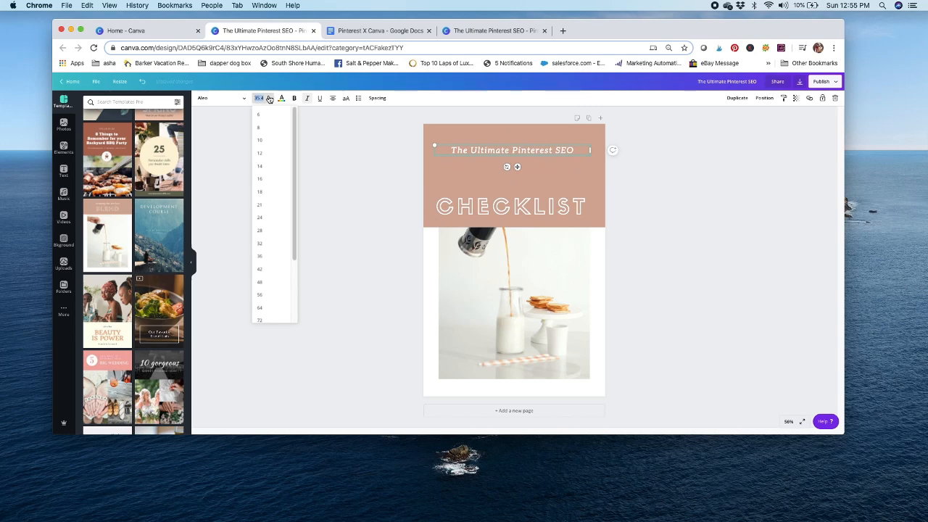
click(261, 322)
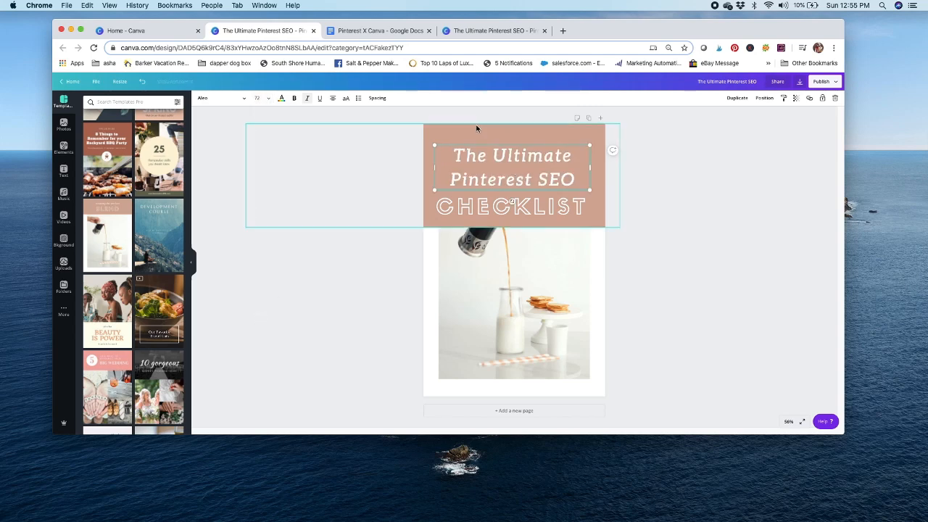
click(272, 99)
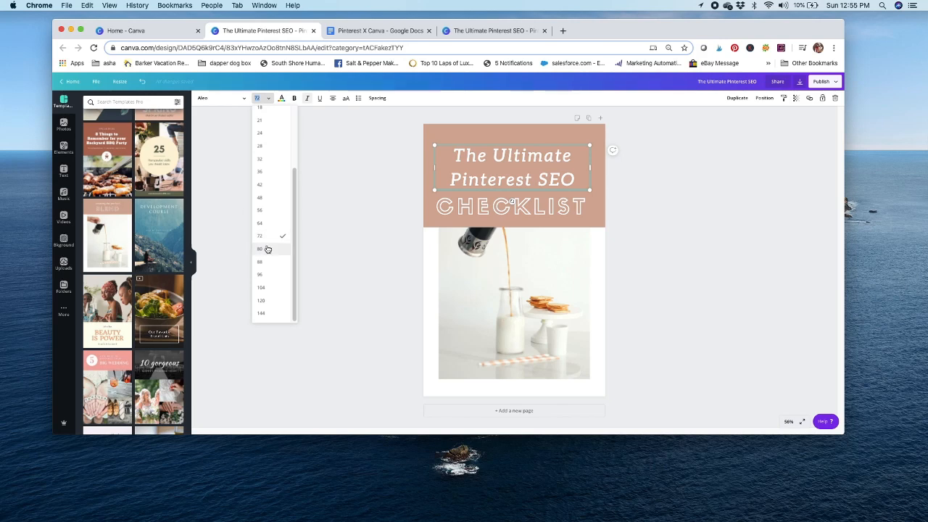
click(265, 249)
drag(551, 149, 554, 140)
click(553, 205)
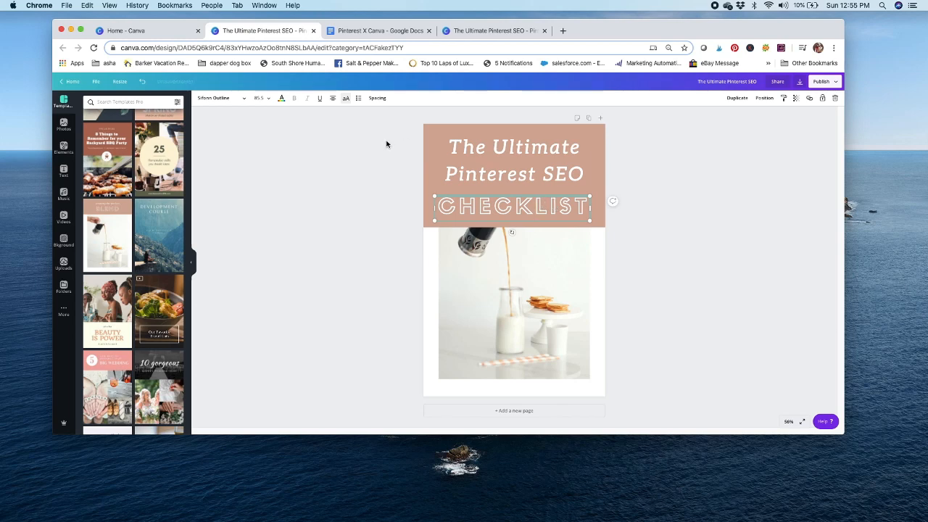
click(516, 132)
click(707, 216)
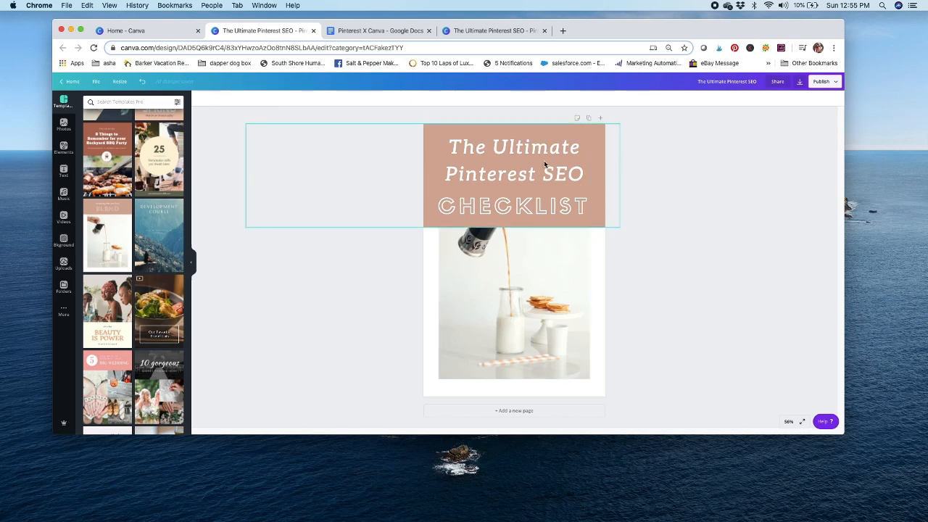
Step: Replace the template's milk-pouring photo with the uploaded photo of a clipboard on a pink background
click(472, 321)
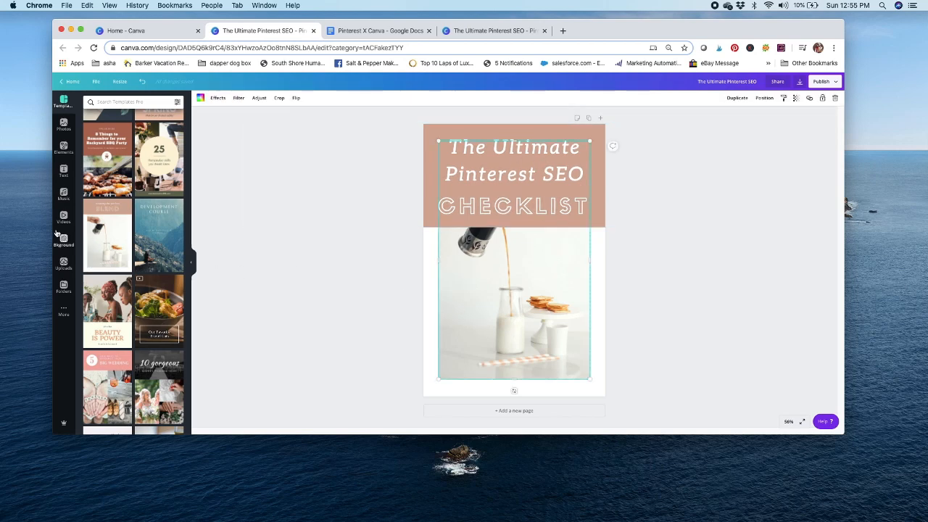
click(63, 262)
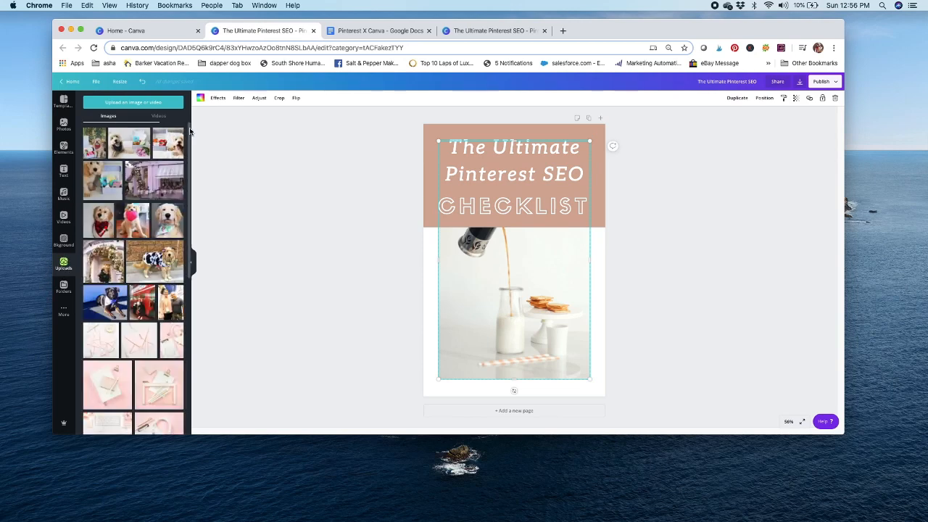
drag(191, 131, 192, 234)
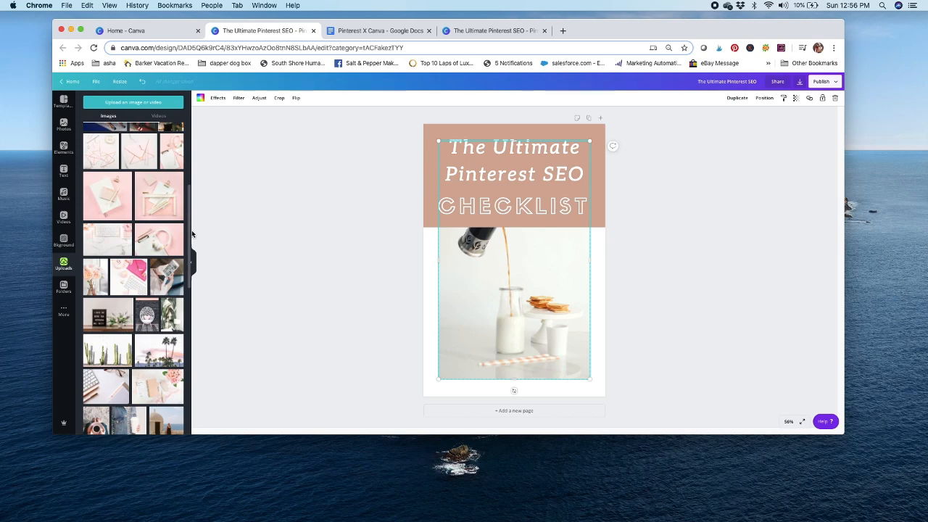
drag(192, 234, 207, 200)
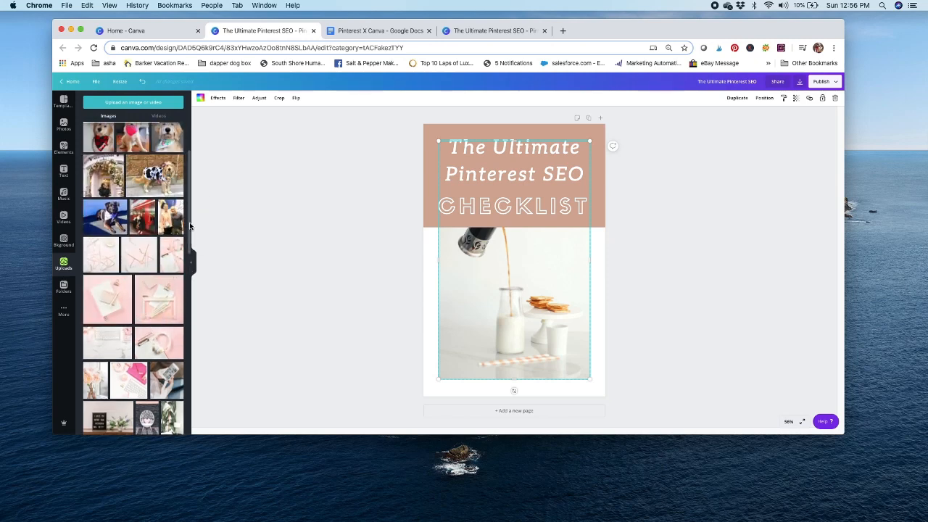
scroll(176, 284, down, 5)
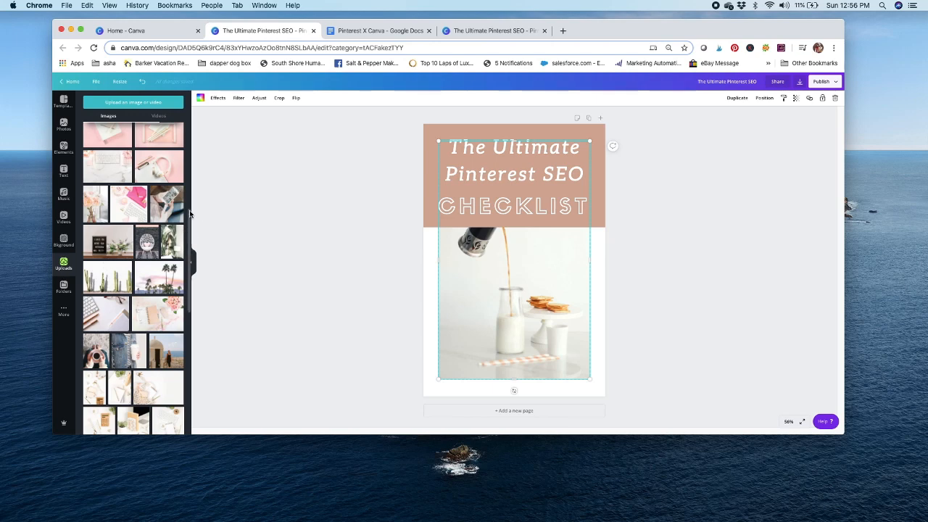
drag(186, 231, 192, 159)
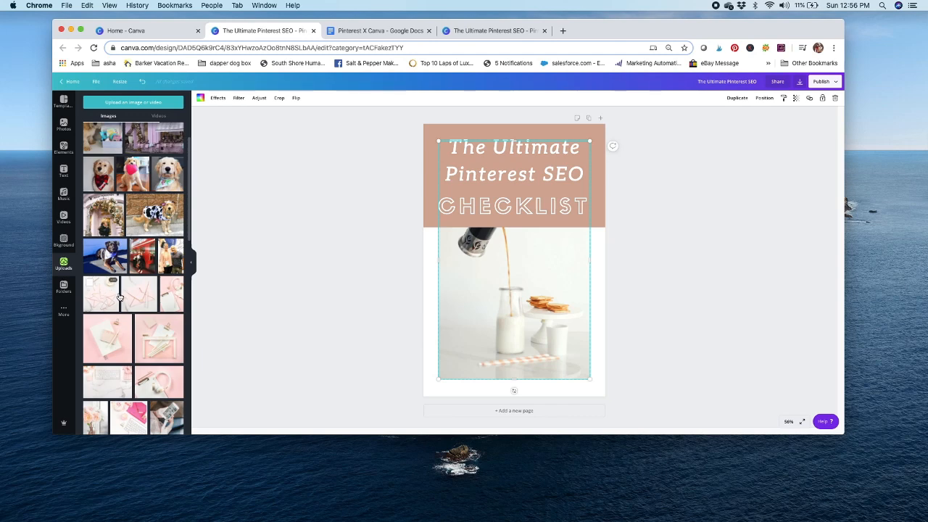
drag(178, 298, 507, 306)
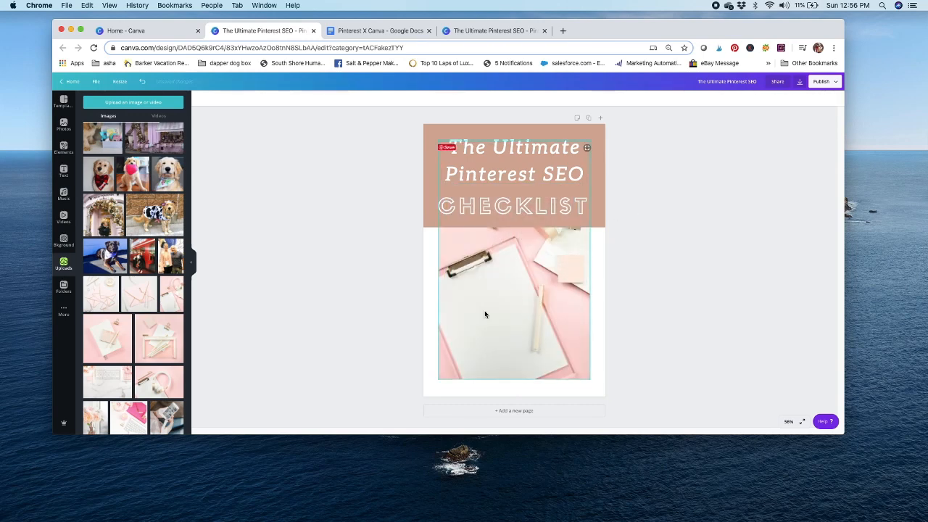
Step: Swap the clipboard photo for the uploaded pink photo with the "TO DO" notepad and pen
click(133, 360)
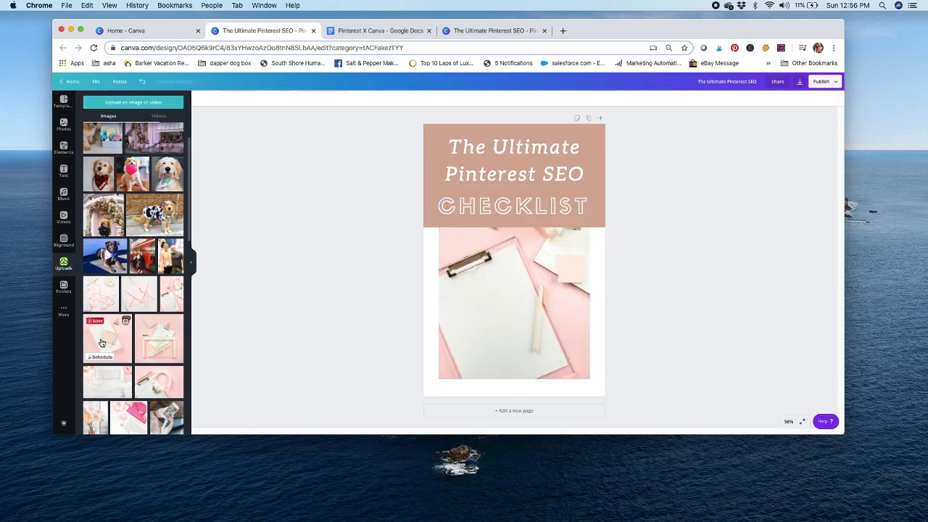
drag(537, 240, 559, 308)
double_click(559, 264)
click(240, 98)
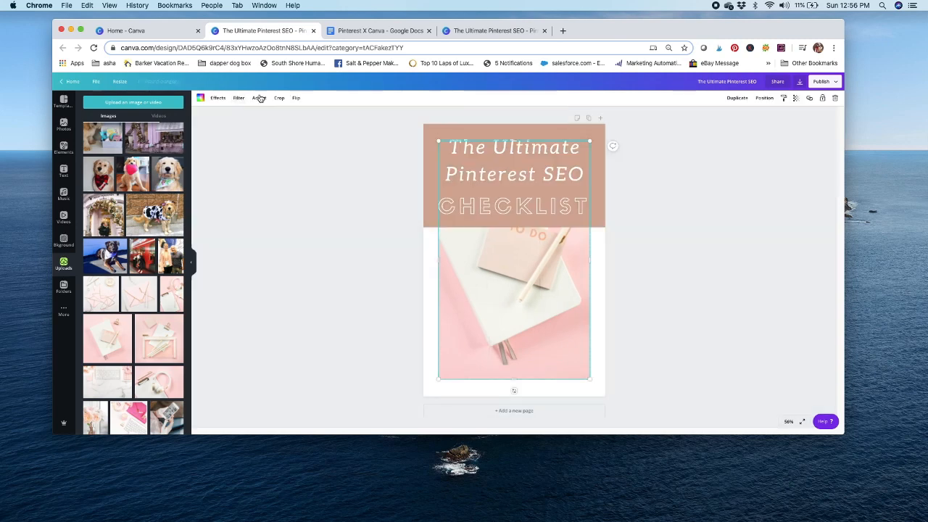
Step: Try moving the brown header block, "CHECKLIST" and "The Ultimate Pinterest SEO" down to the lower part of the pin
drag(585, 128, 581, 292)
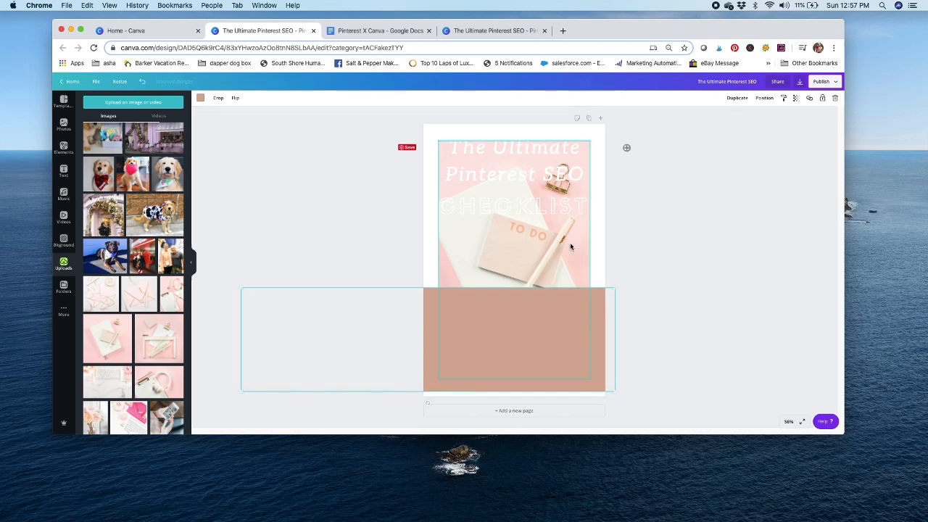
click(542, 208)
drag(534, 332, 541, 371)
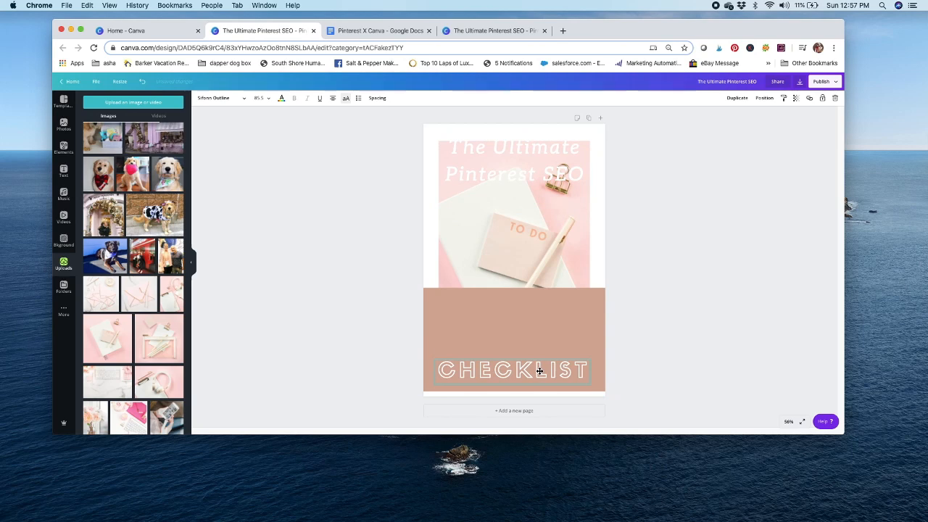
drag(532, 162, 530, 330)
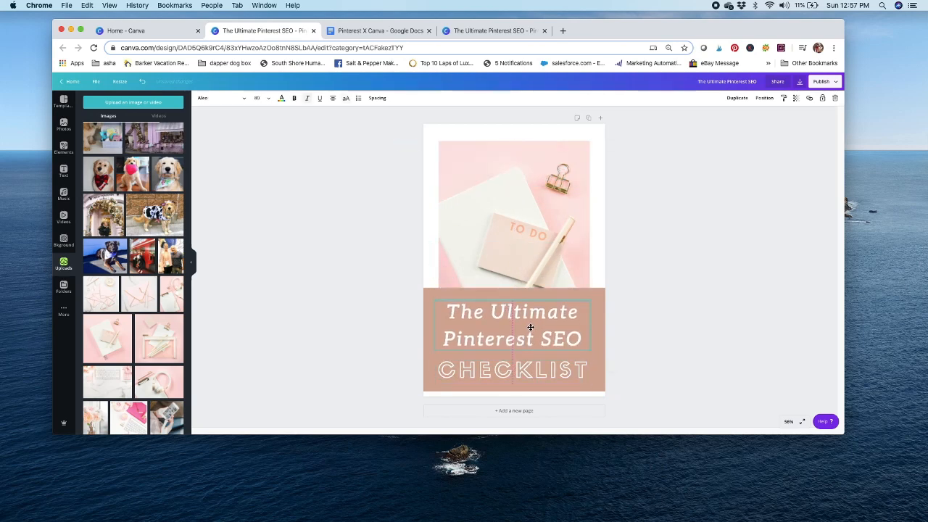
click(618, 217)
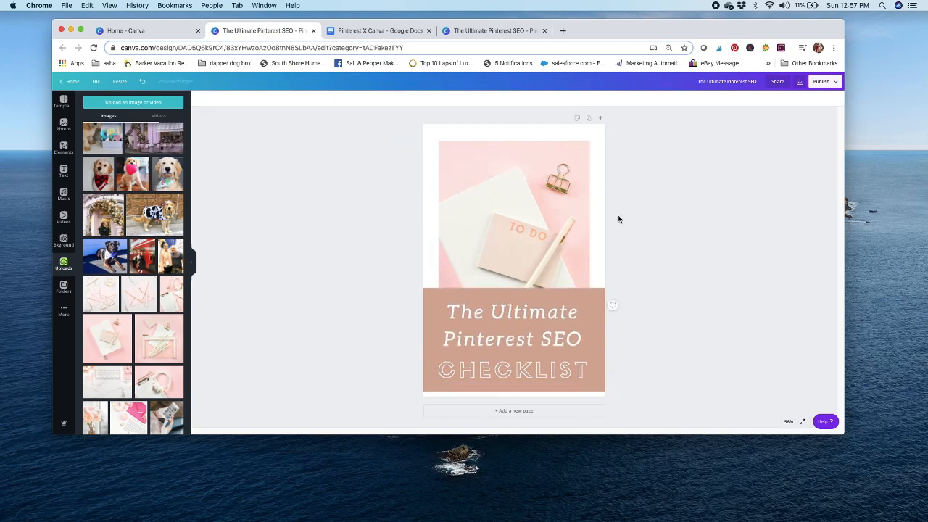
Step: Undo the moves of the brown block and the two title texts
click(141, 82)
click(141, 82)
click(141, 83)
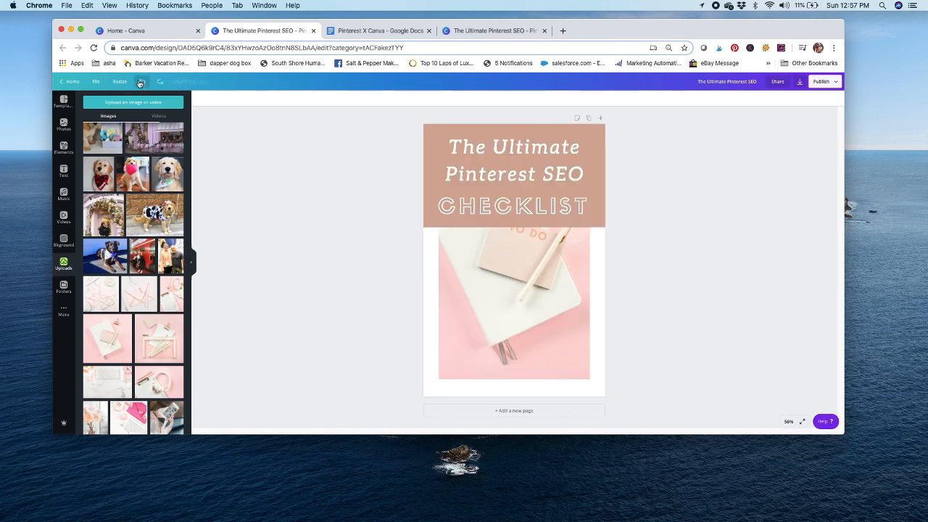
Step: Try the uploaded photos of pink envelopes, a clear pencil pouch and headphones in turn as the pin's photo
click(483, 314)
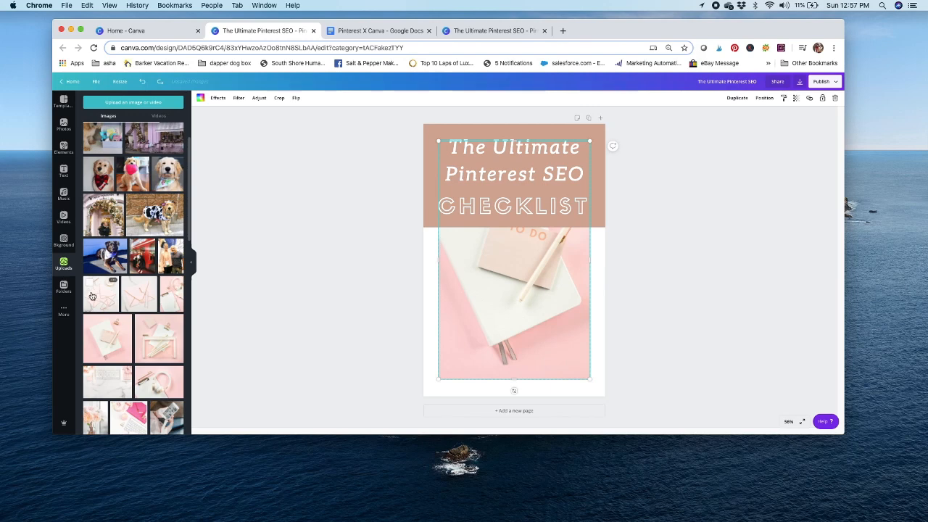
drag(92, 296, 501, 329)
click(213, 193)
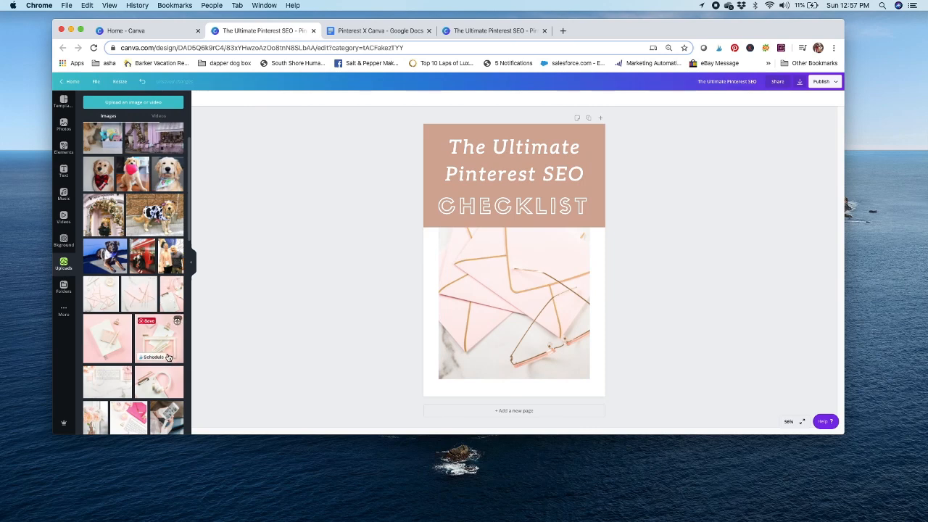
drag(161, 350, 513, 294)
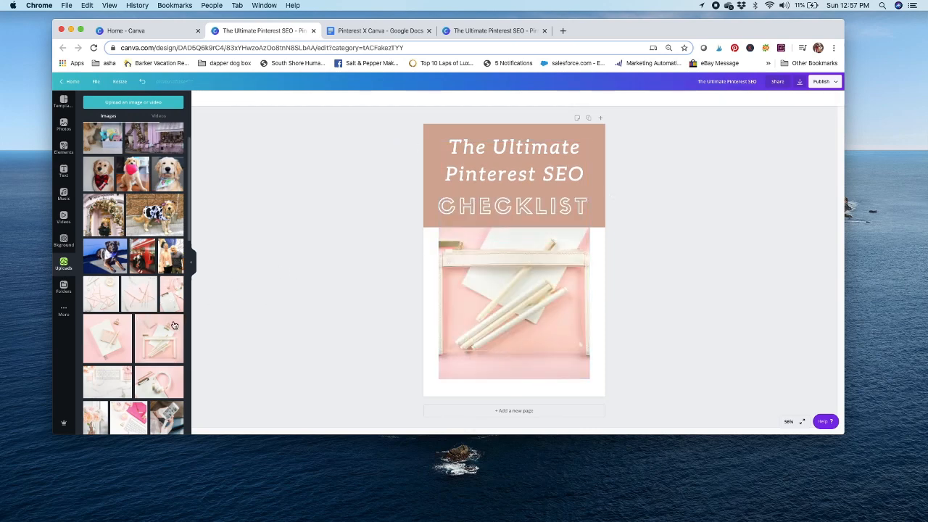
mouse_move(159, 384)
mouse_down()
mouse_move(529, 334)
mouse_move(532, 342)
mouse_up()
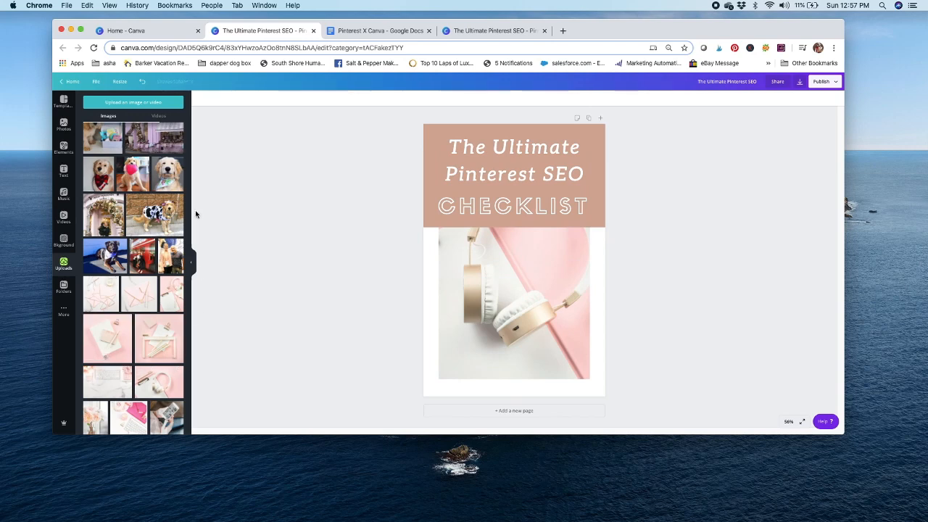
Step: Replace the headphones photo with the uploaded photo of a white spiral notepad beside a keyboard and gold paper clips
scroll(187, 253, down, 5)
scroll(187, 253, down, 5)
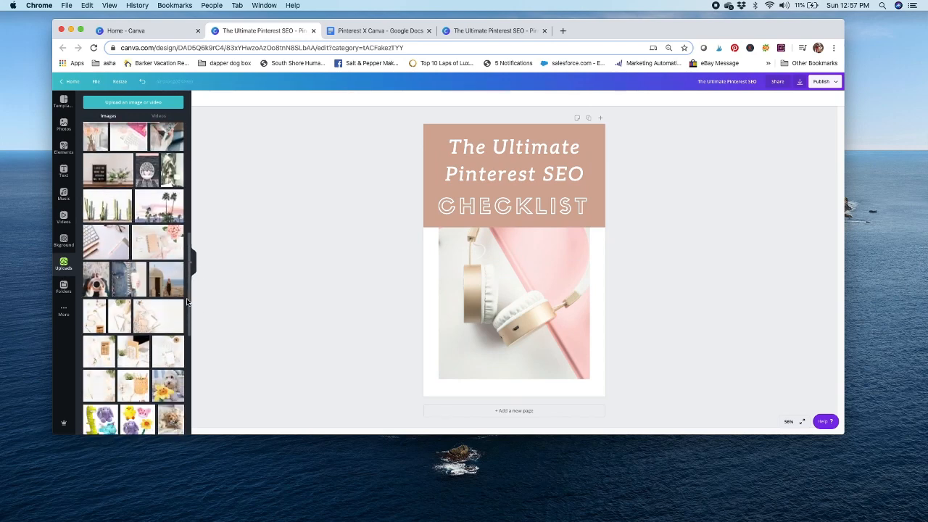
scroll(186, 303, down, 1)
scroll(186, 304, down, 3)
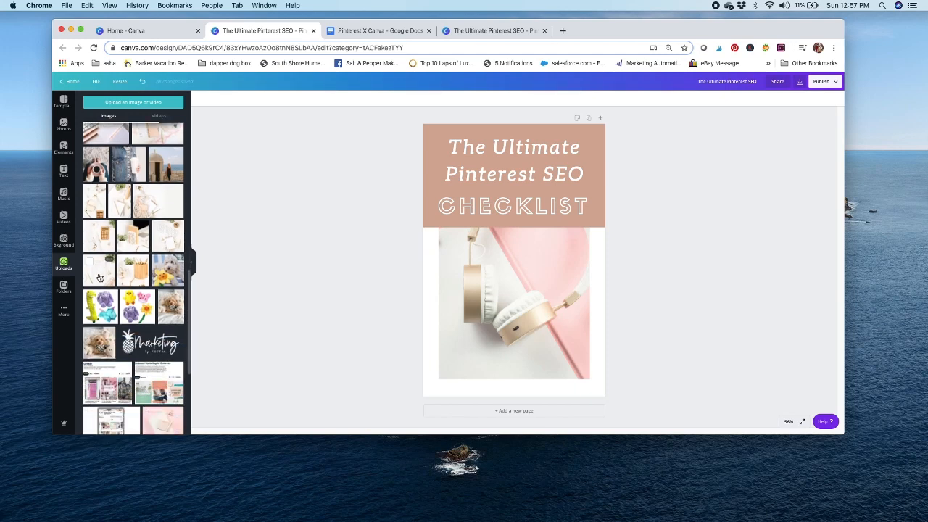
drag(176, 241, 524, 297)
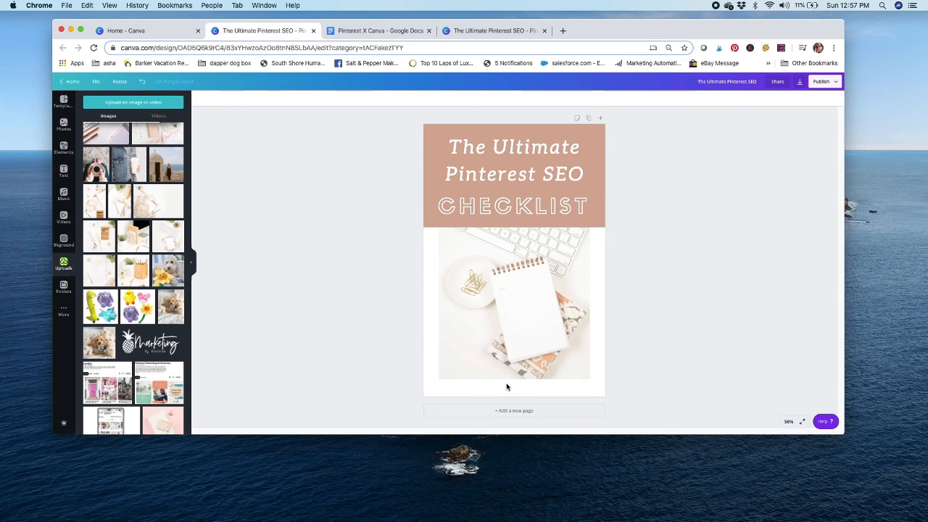
Step: Duplicate the "The Ultimate Pinterest SEO" text, shrink the copy to one line and place it in the white strip below the photo
click(521, 165)
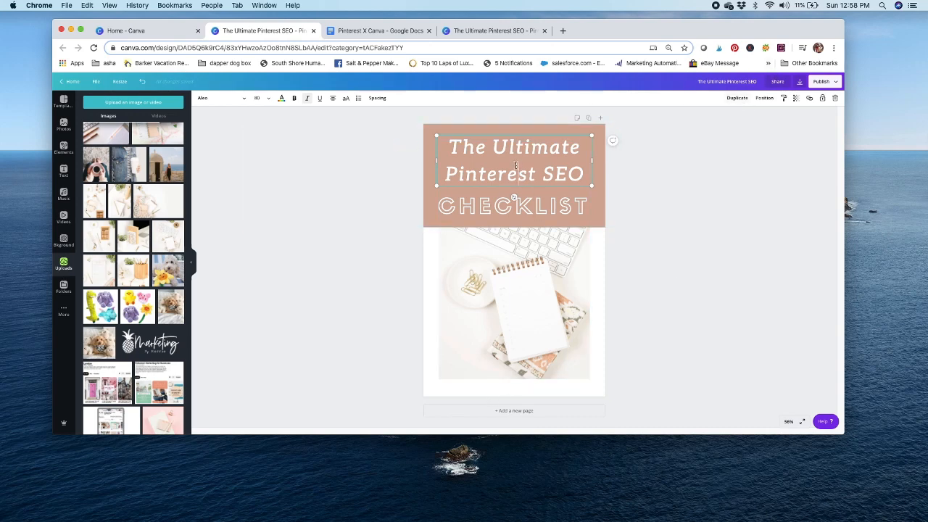
click(737, 98)
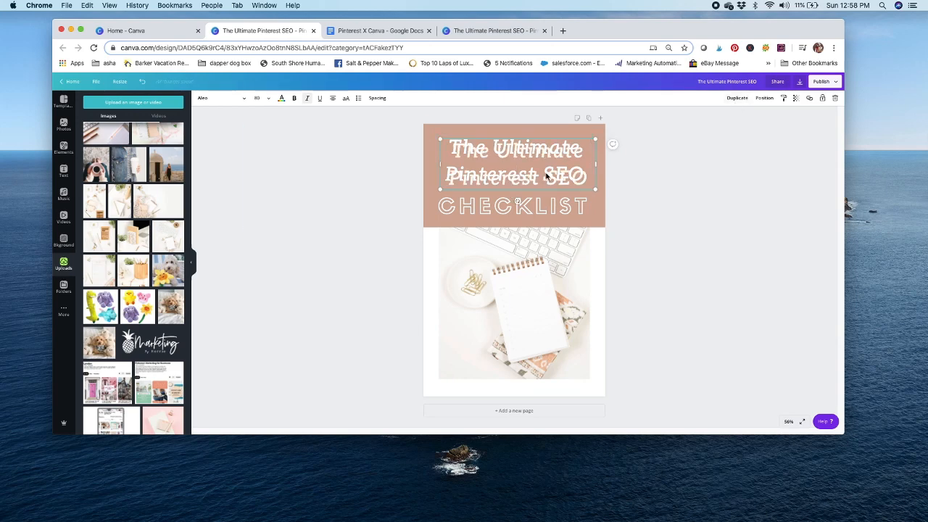
drag(519, 321, 539, 380)
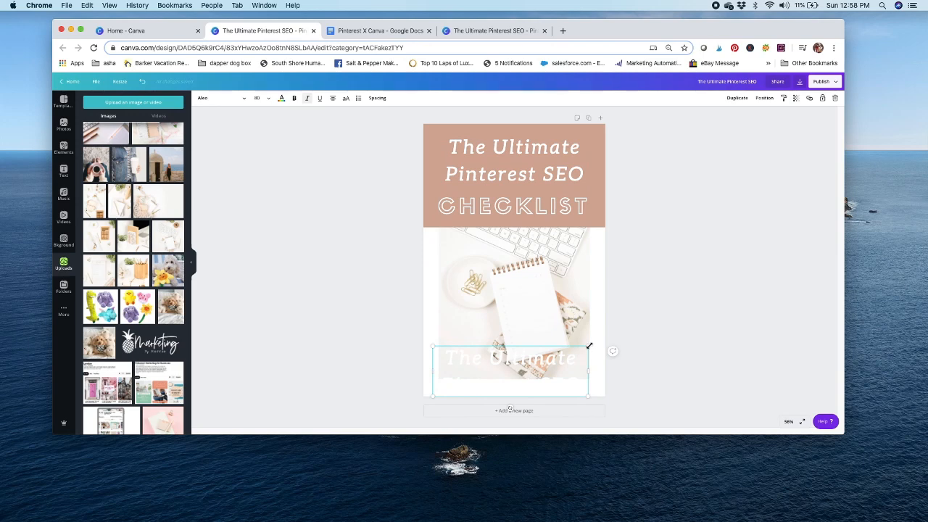
mouse_move(576, 372)
mouse_down()
mouse_move(556, 388)
mouse_move(520, 392)
mouse_move(513, 383)
mouse_move(591, 394)
mouse_move(581, 387)
mouse_up()
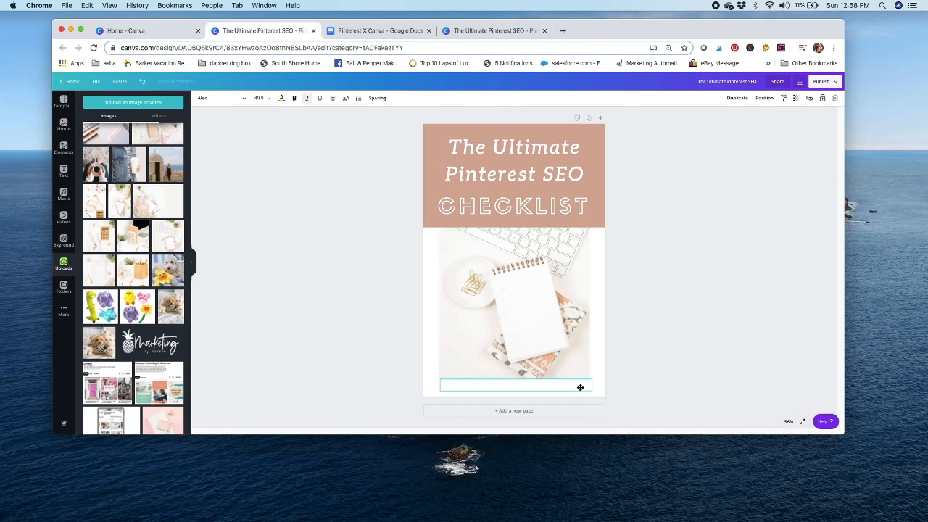
Step: Replace the wording of the copied text line below the photo with "marketingbykerrie.com"
double_click(572, 388)
key(BackSpace)
drag(587, 388, 444, 388)
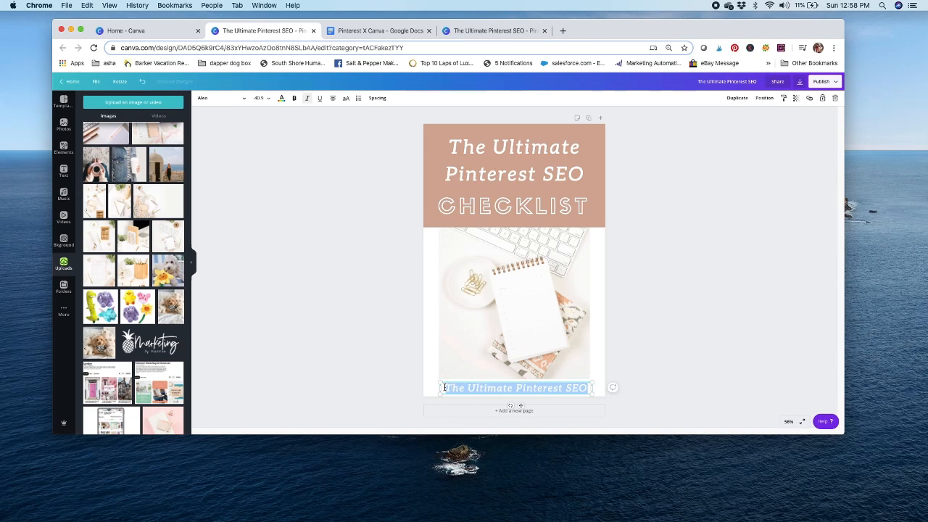
key(BackSpace)
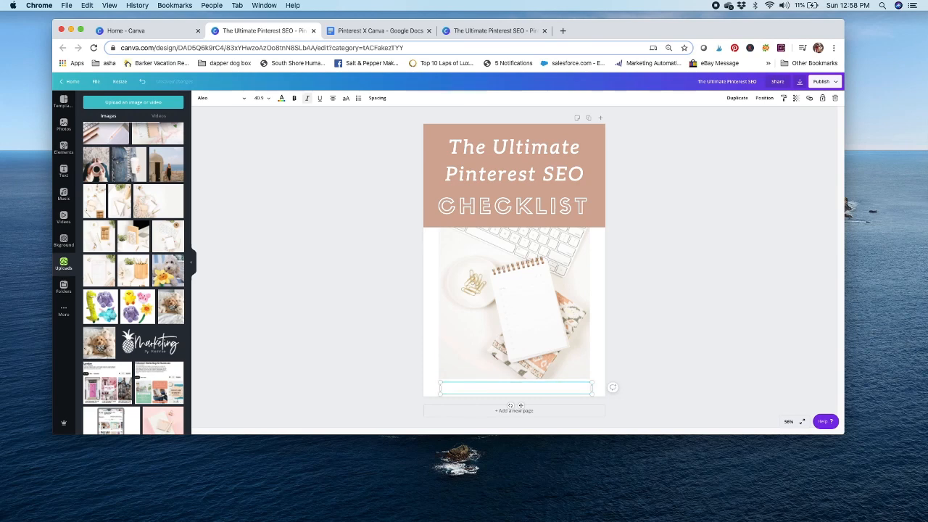
Step: Colour "marketingbykerrie.com" with the dark brand colour, then shrink it and centre it below the photo
click(281, 99)
click(89, 216)
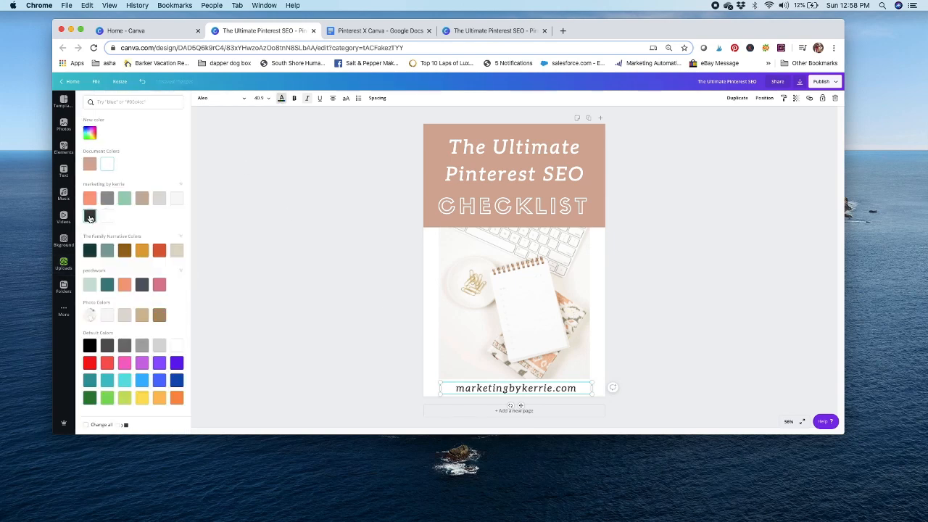
drag(589, 383, 532, 383)
click(687, 280)
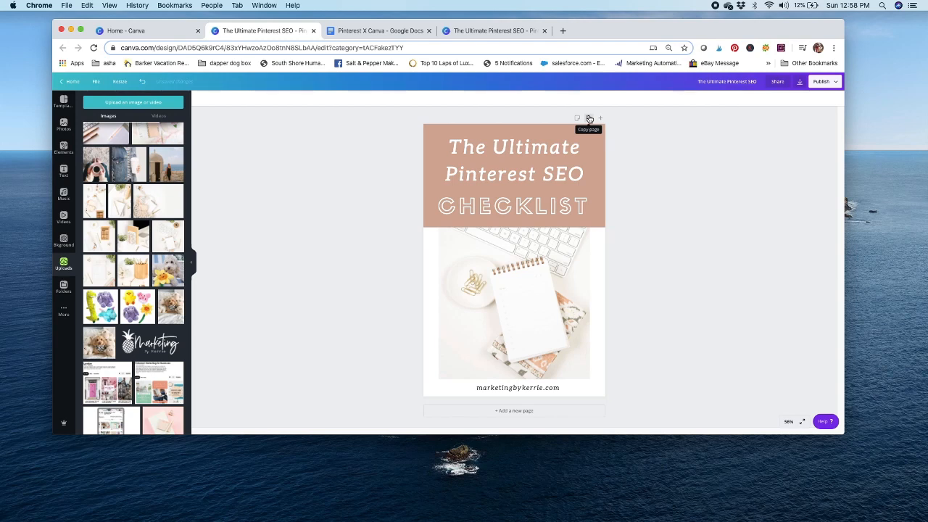
Step: Copy the finished pin page and delete the "marketingbykerrie.com" text from the copy
click(590, 118)
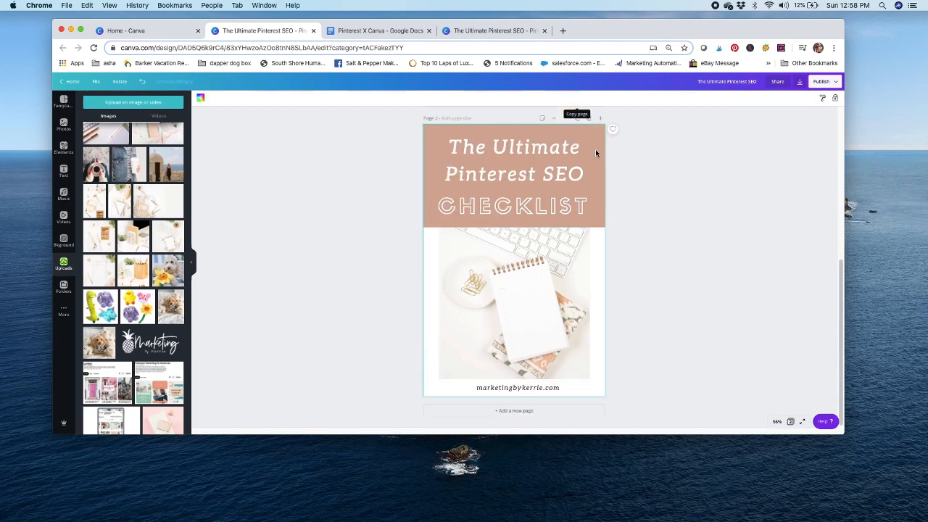
click(528, 390)
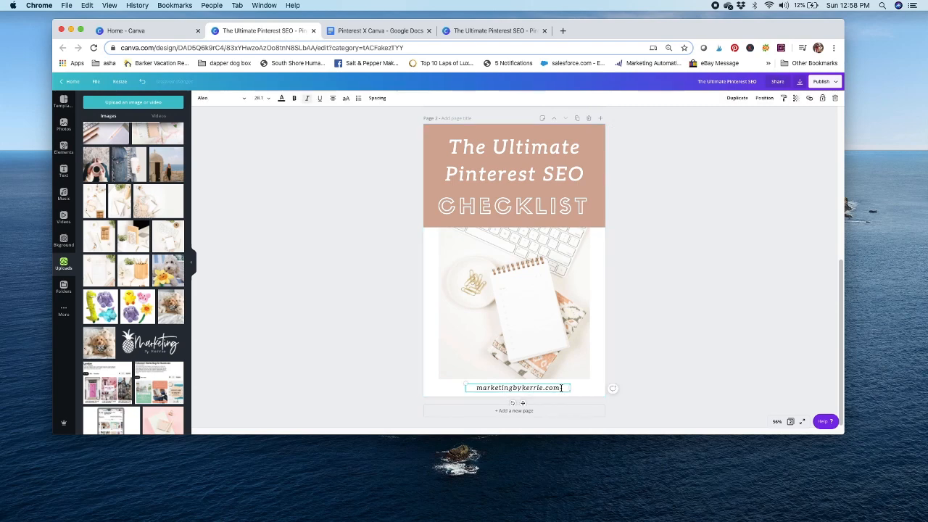
drag(561, 388, 484, 394)
key(BackSpace)
click(396, 389)
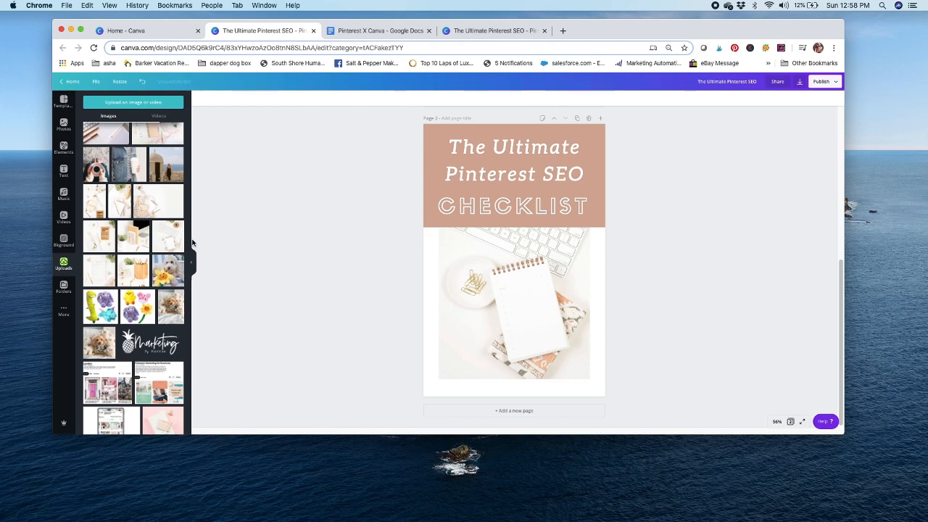
Step: Add the uploaded pineapple "Marketing" logo with dark lettering to the second page
drag(190, 284, 190, 107)
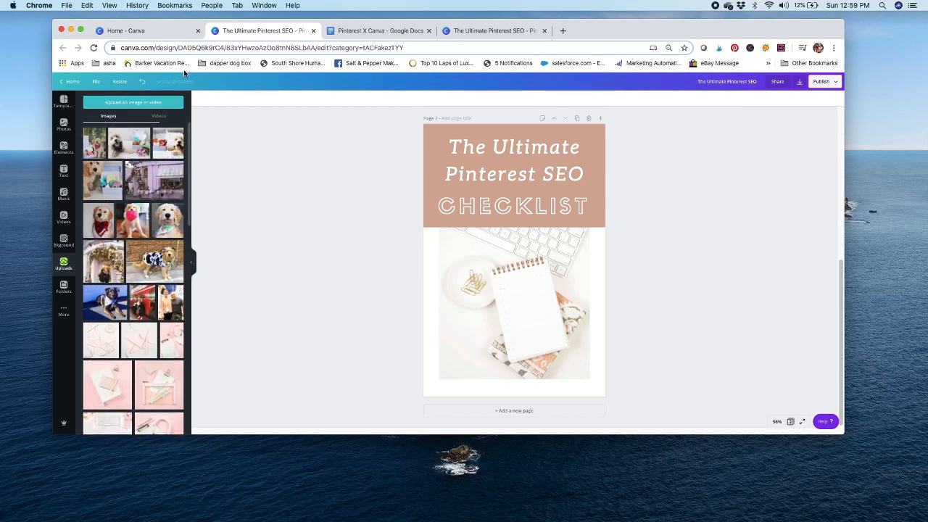
scroll(183, 285, down, 10)
scroll(183, 285, down, 10)
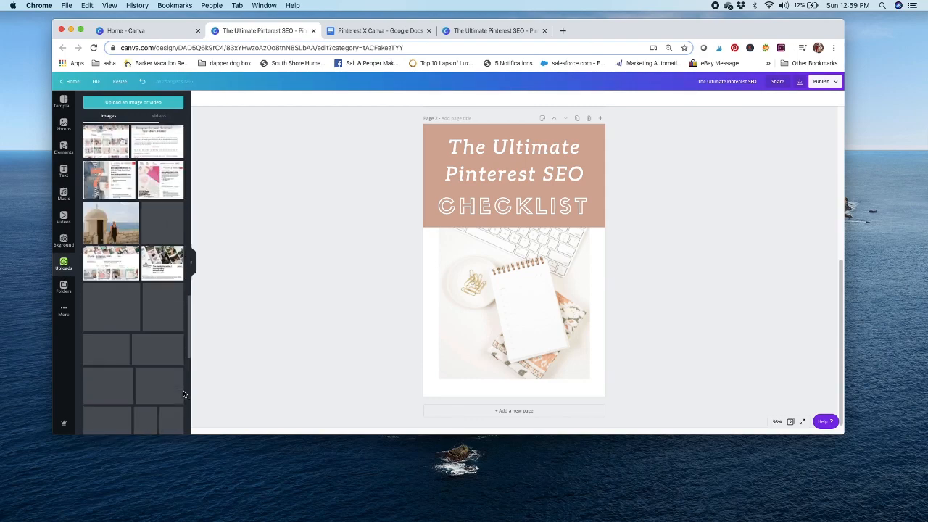
scroll(184, 406, down, 10)
scroll(184, 433, down, 10)
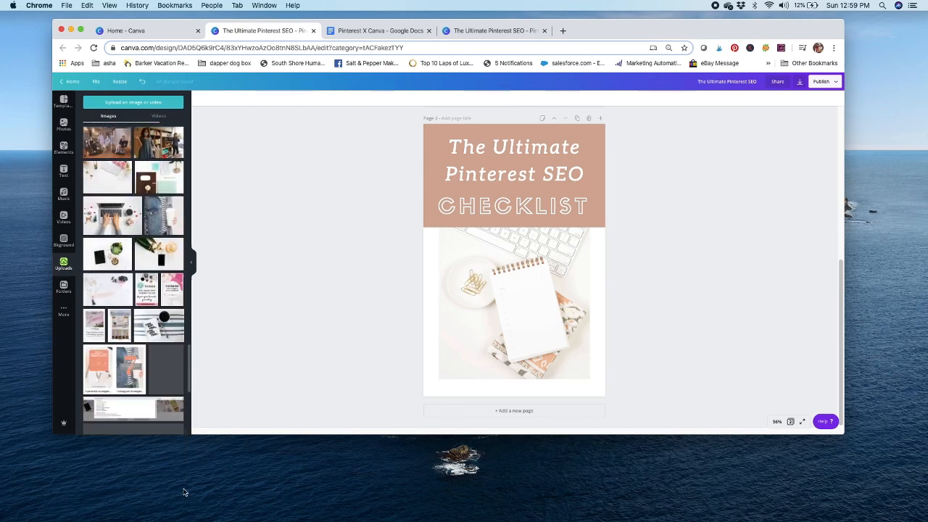
drag(189, 357, 189, 413)
scroll(188, 414, down, 3)
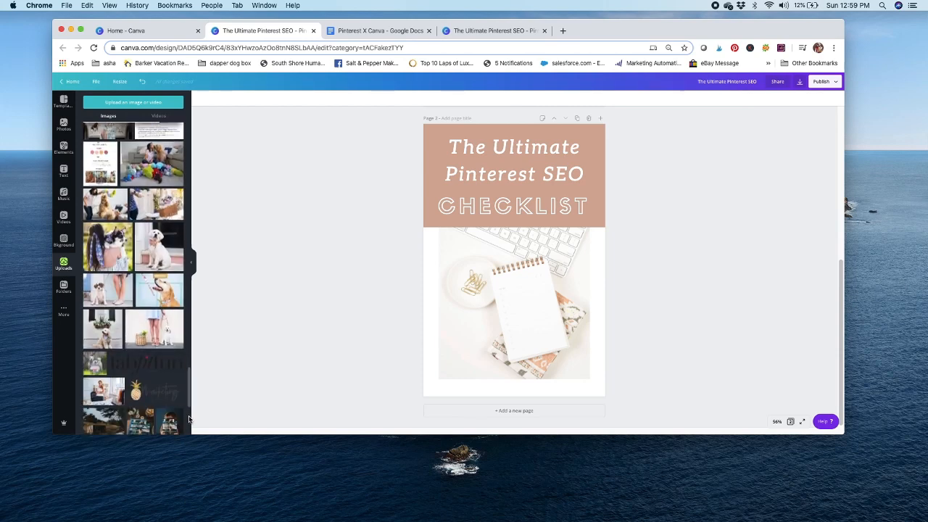
click(145, 396)
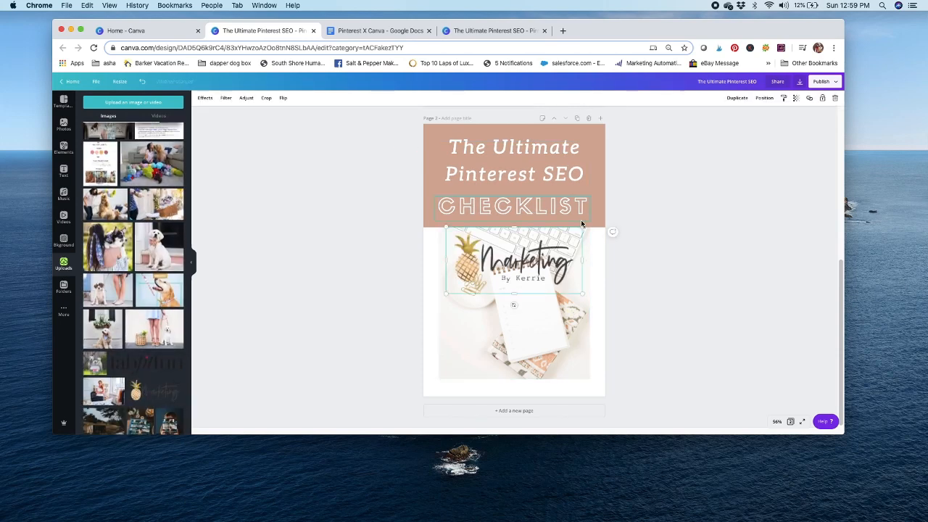
Step: Shrink the pineapple logo and centre it in the white strip below the photo
drag(582, 226, 509, 388)
click(715, 337)
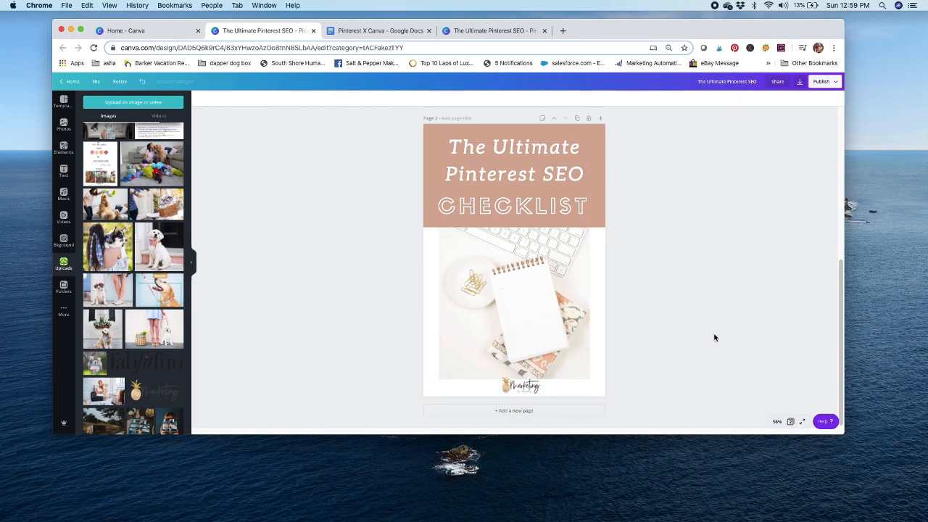
click(530, 388)
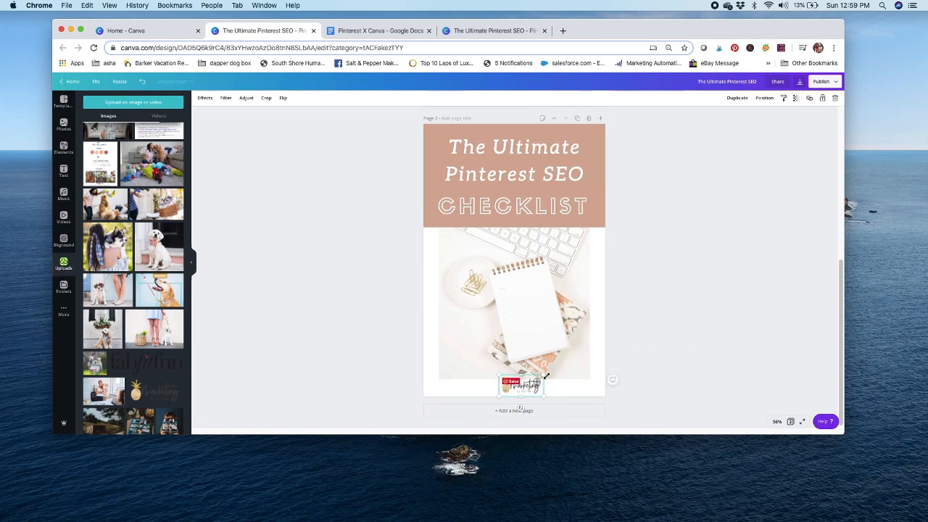
drag(544, 375, 522, 387)
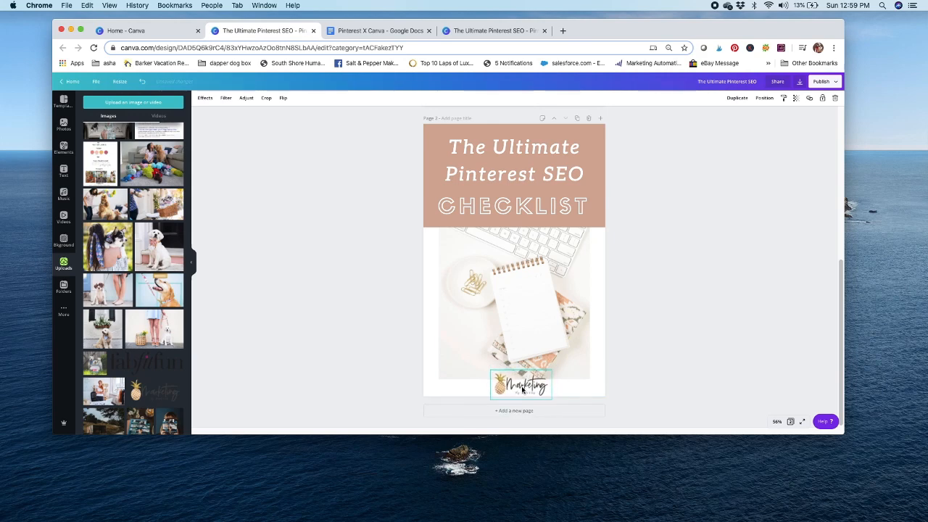
click(679, 325)
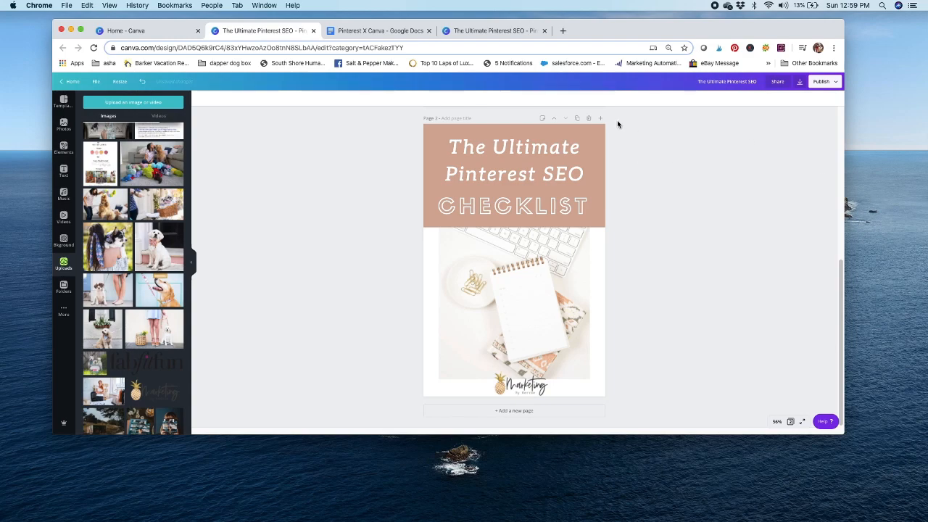
Step: Duplicate the page with the logo, reword the copy's heading as "The #1 Pinterest SEO" and nudge it slightly towards "CHECKLIST"
click(578, 120)
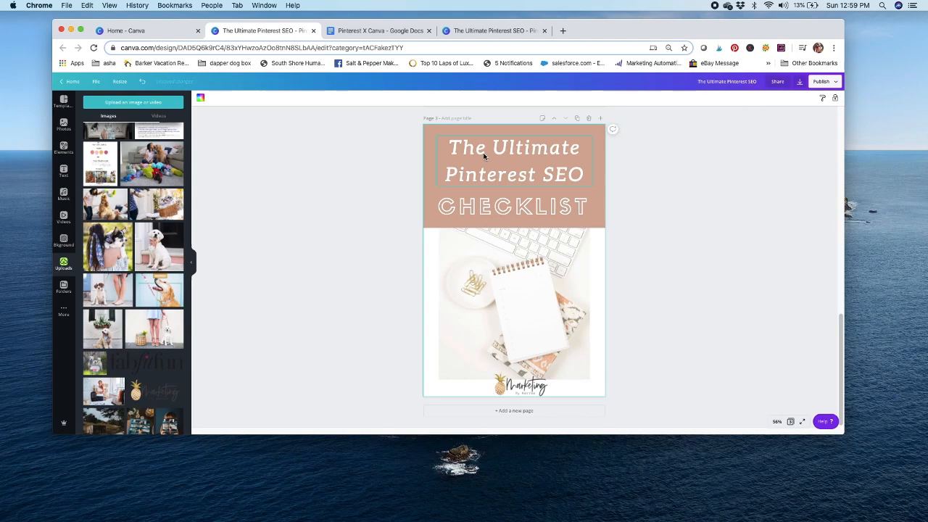
mouse_move(840, 345)
mouse_down()
mouse_move(852, 145)
mouse_move(863, 131)
mouse_move(857, 259)
mouse_move(853, 152)
mouse_move(845, 356)
mouse_up()
click(529, 180)
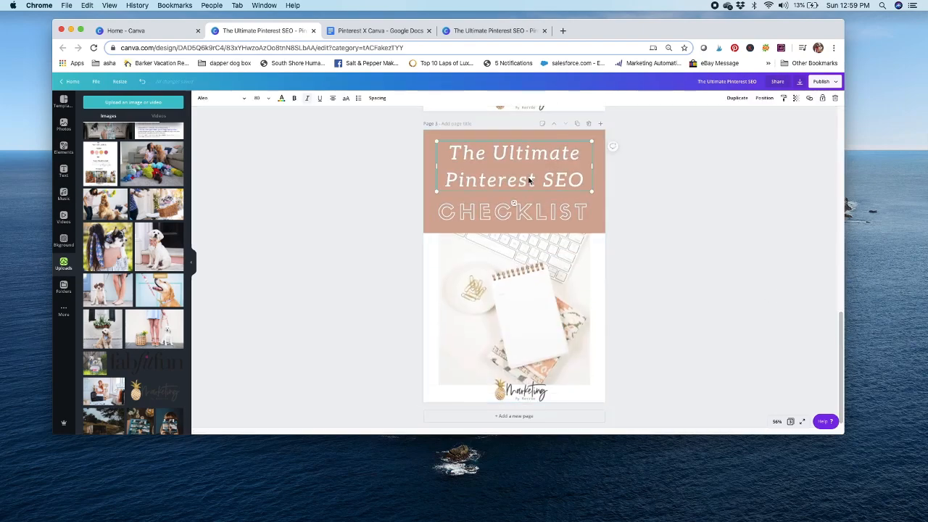
drag(584, 182, 482, 169)
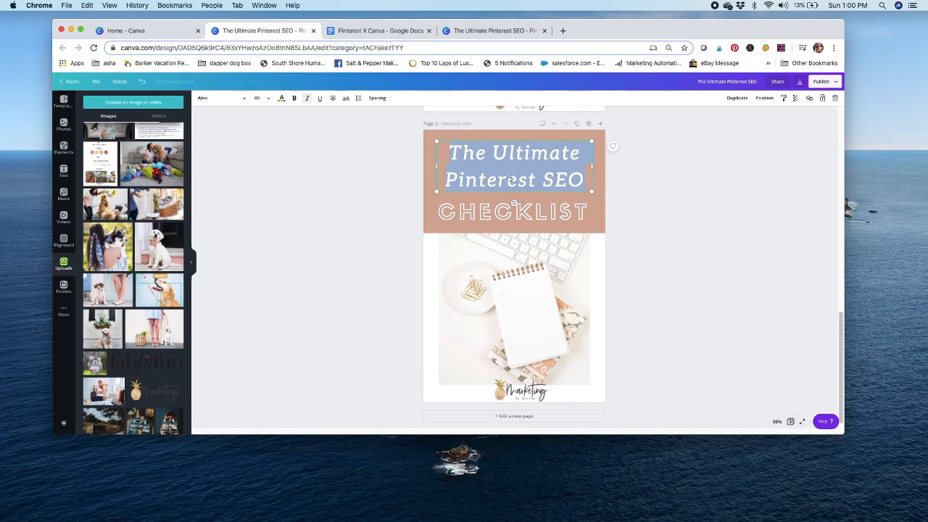
text(The #1 )
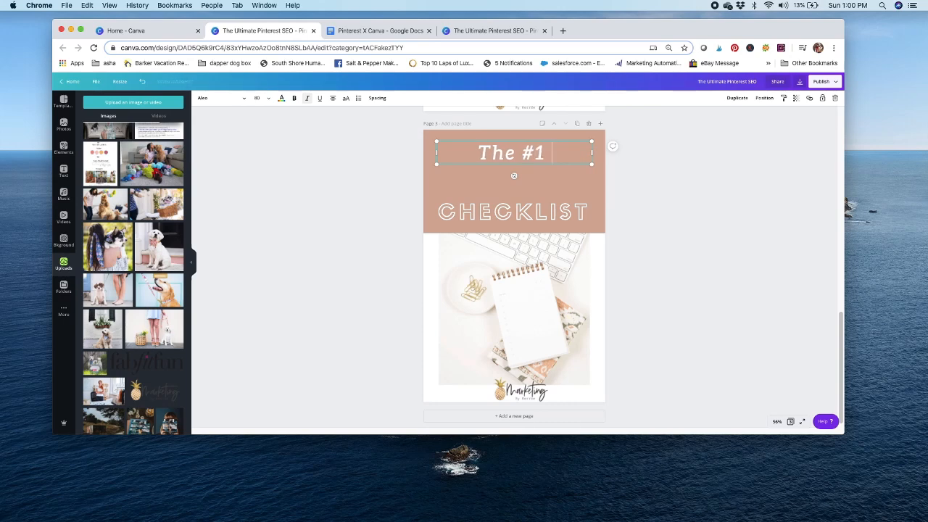
text(Pinterest SEO)
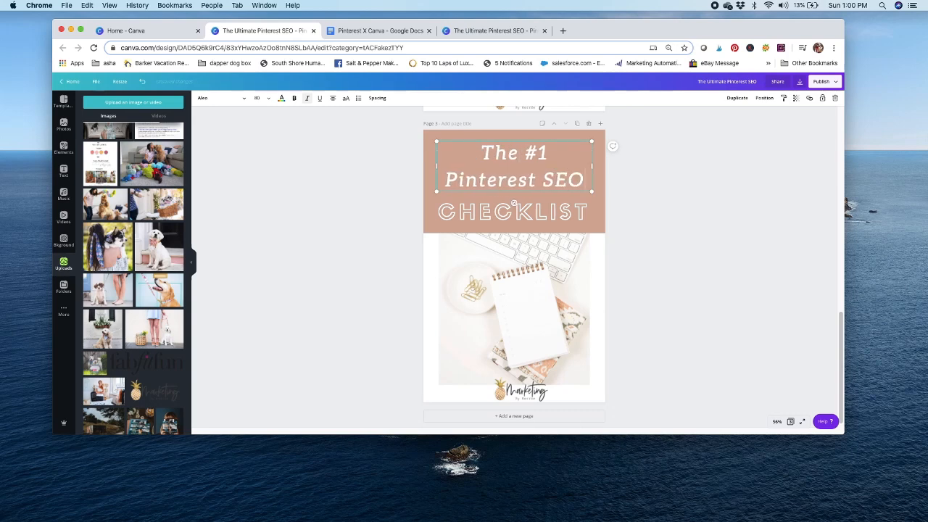
drag(563, 180, 560, 182)
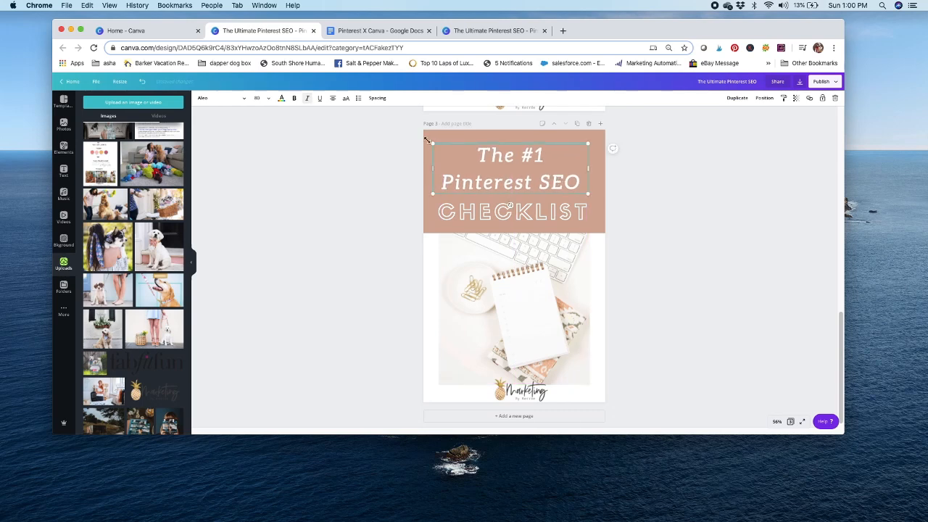
Step: Recolour the heading banner on the third page with the coral brand colour
click(399, 142)
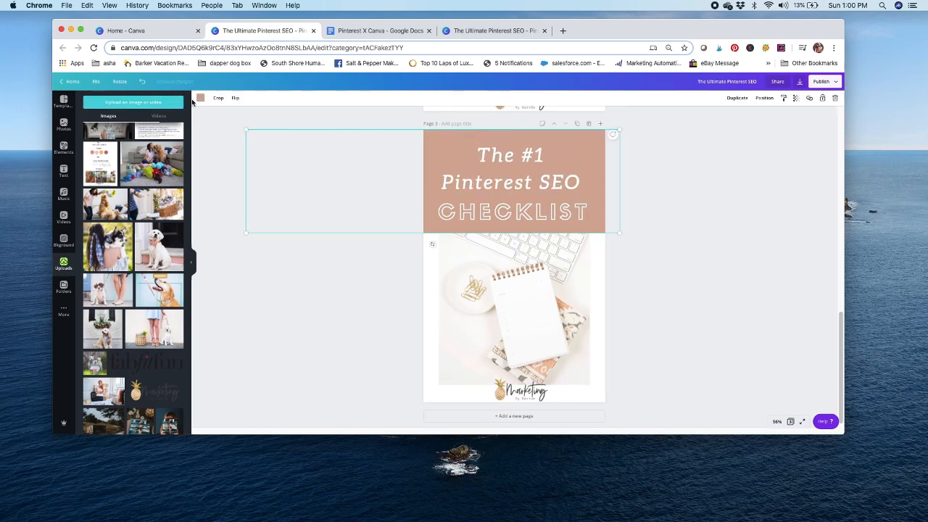
click(200, 98)
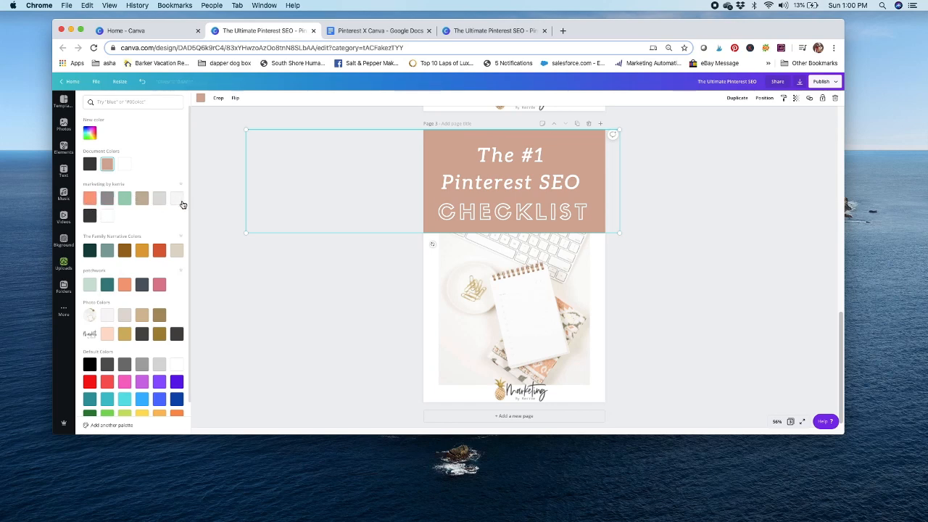
click(90, 199)
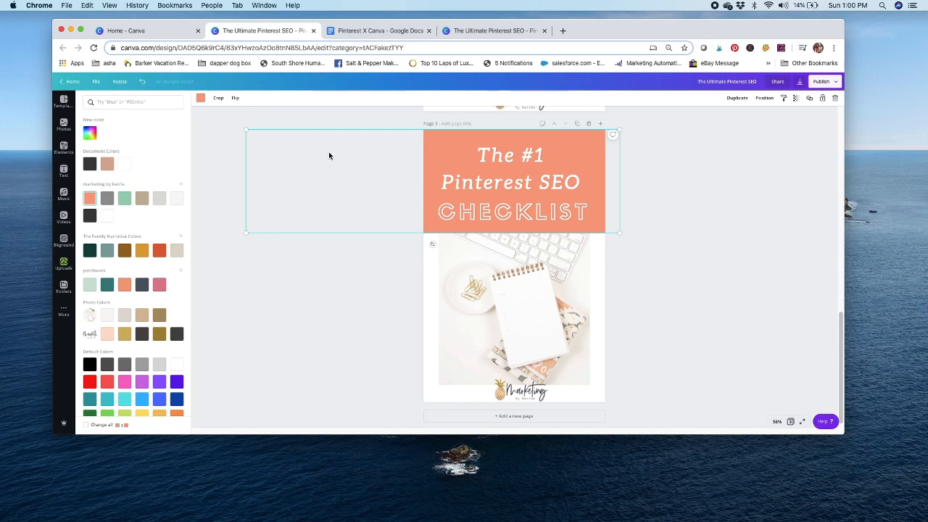
click(627, 278)
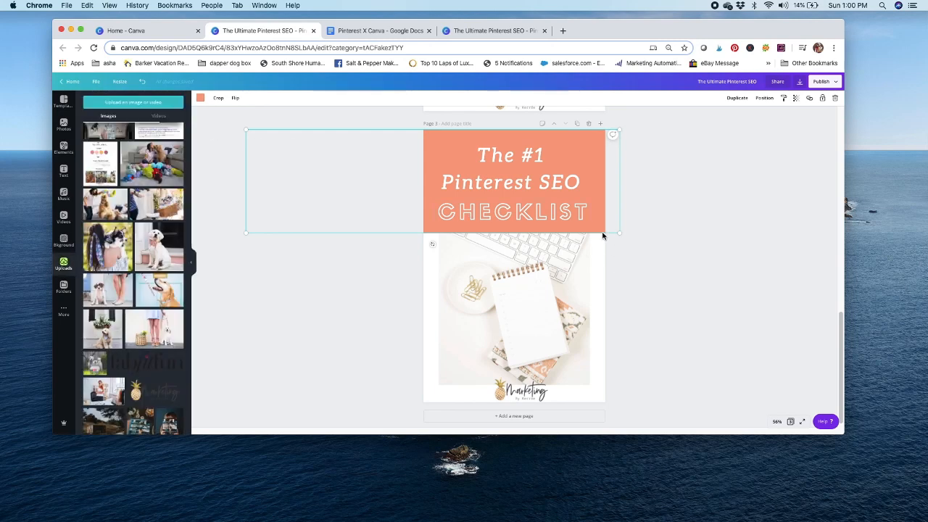
click(623, 257)
Step: Duplicate the coral "The #1 Pinterest SEO CHECKLIST" page and select the photo on the copy
mouse_move(842, 320)
mouse_down()
mouse_move(847, 145)
mouse_move(839, 344)
mouse_move(841, 314)
mouse_up()
click(578, 156)
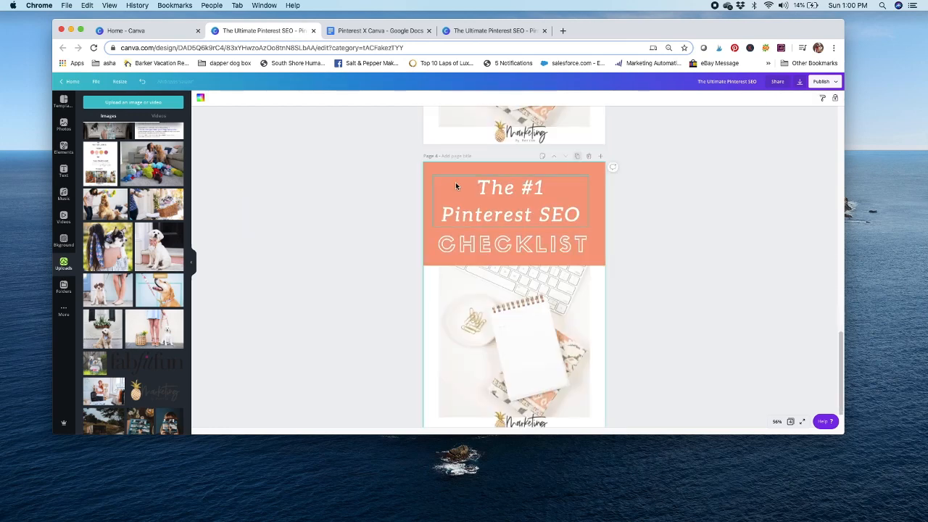
click(440, 279)
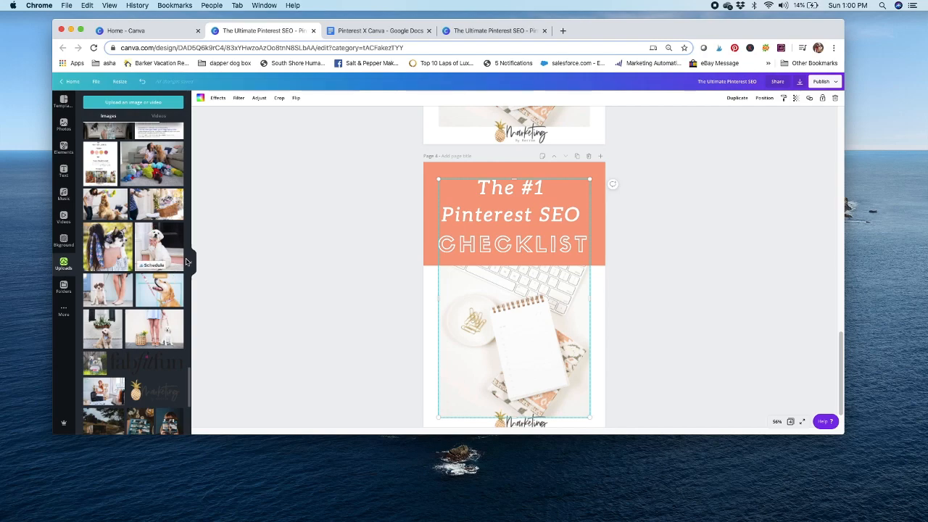
Step: Try the uploaded pink notebook and peach planner photos in the frame on the copied page
drag(189, 382, 541, 324)
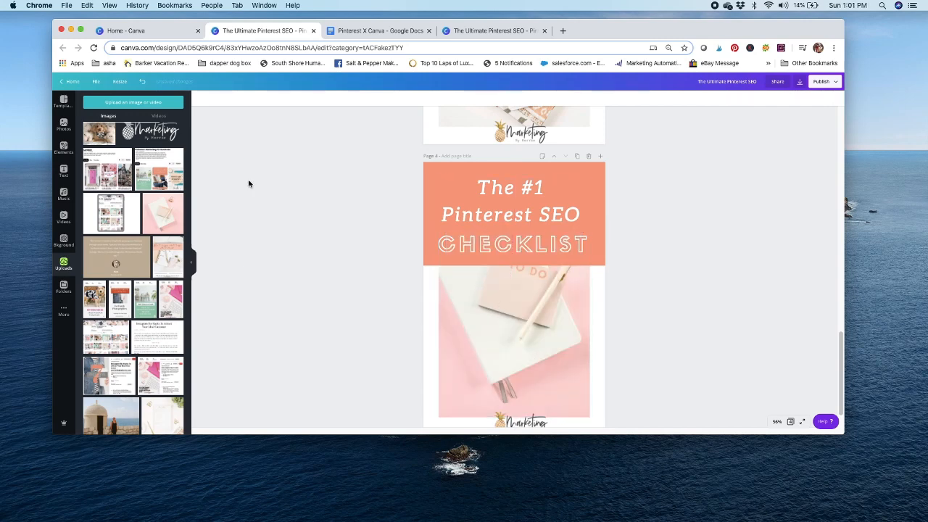
drag(189, 226, 193, 176)
drag(153, 293, 523, 336)
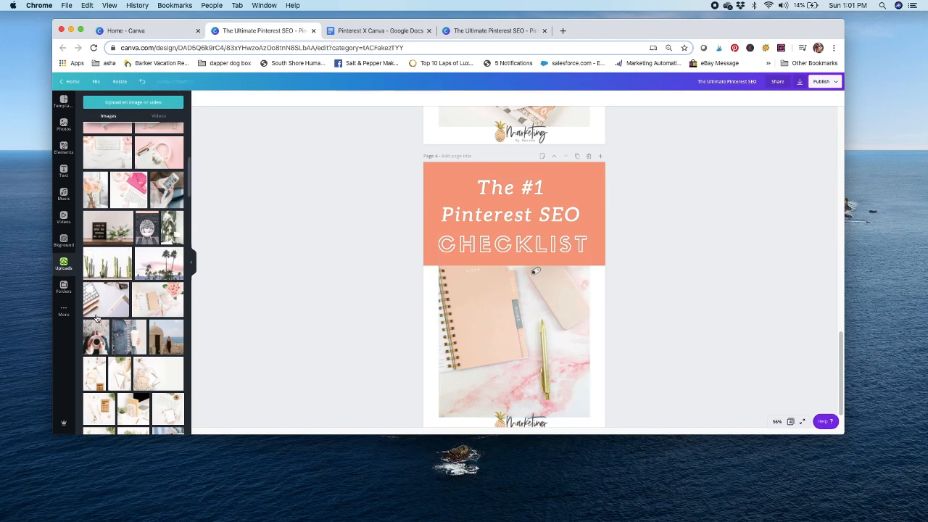
Step: Replace the photo on the fourth page with the uploaded denim jacket and coffee cup picture
click(465, 296)
drag(489, 301, 488, 355)
click(615, 220)
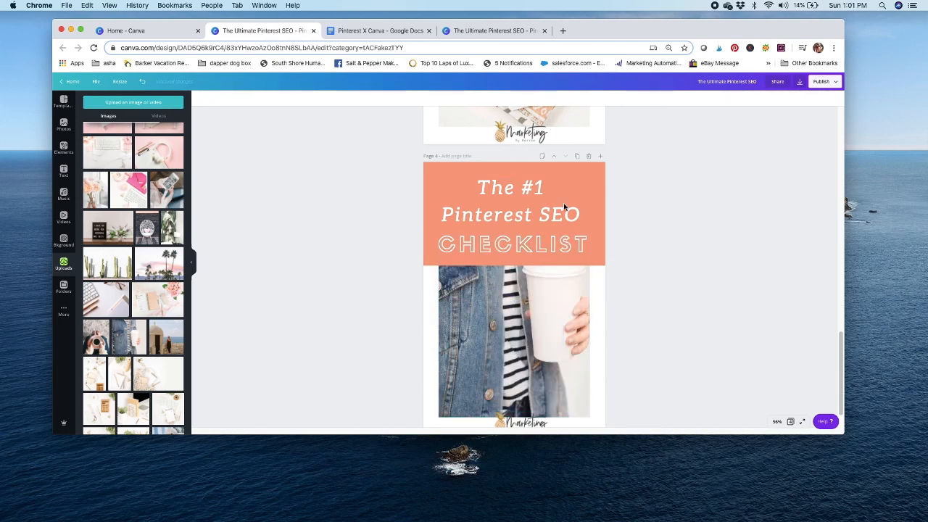
Step: Try the grey brand colour on the fourth page's heading banner and settle on the mint green one
click(431, 165)
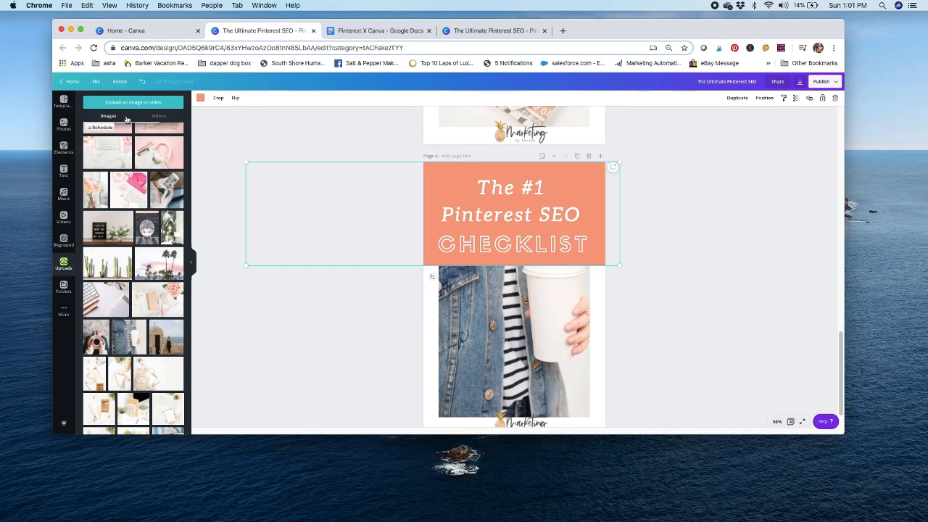
click(200, 99)
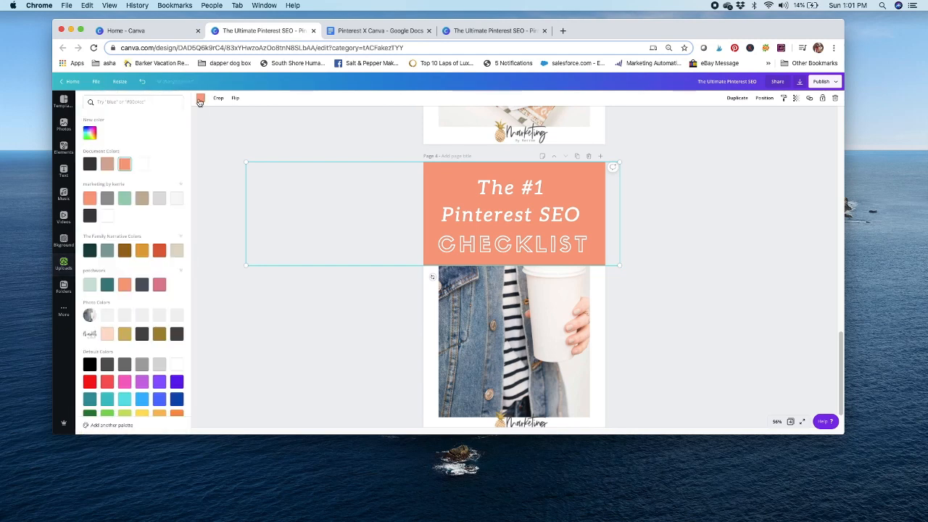
click(109, 198)
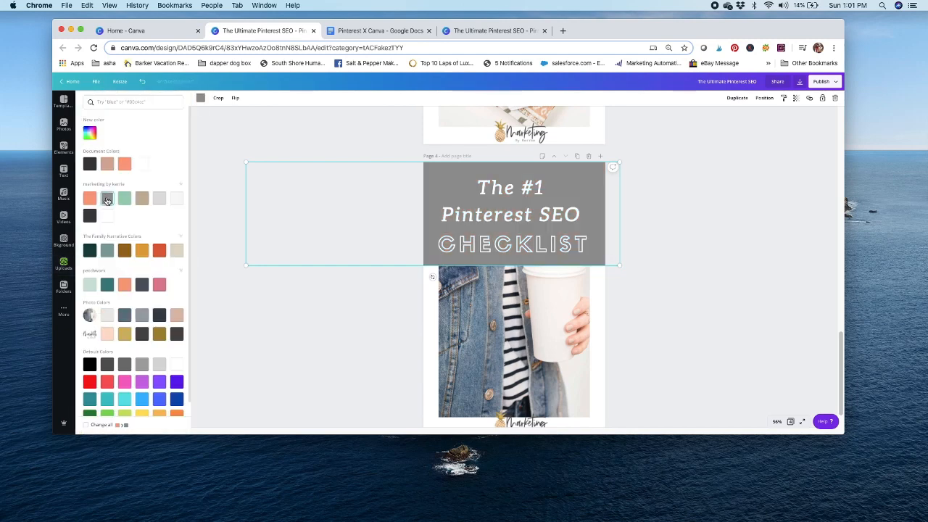
click(125, 202)
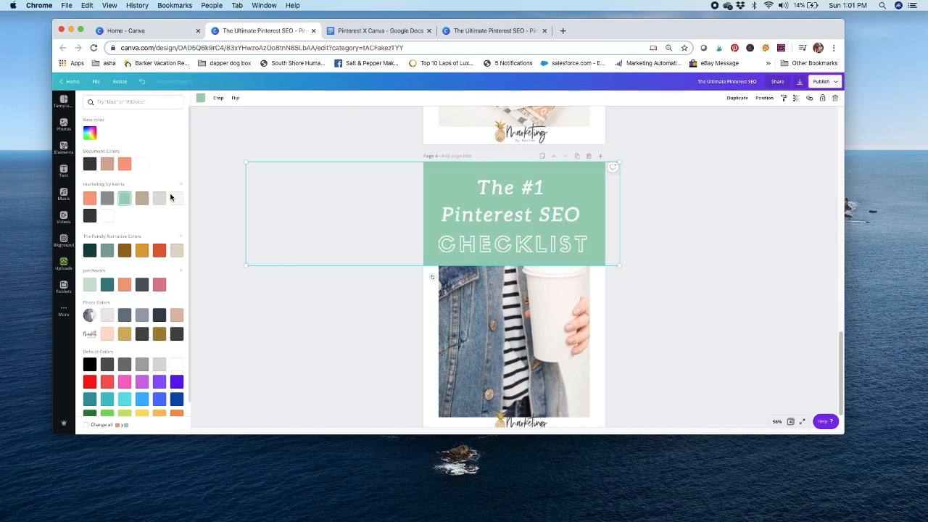
click(698, 236)
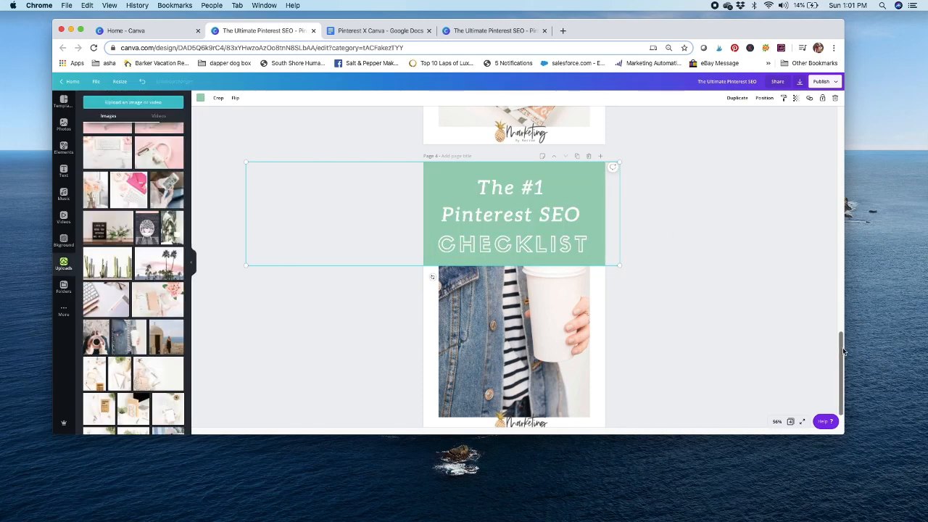
drag(842, 351, 829, 373)
click(740, 172)
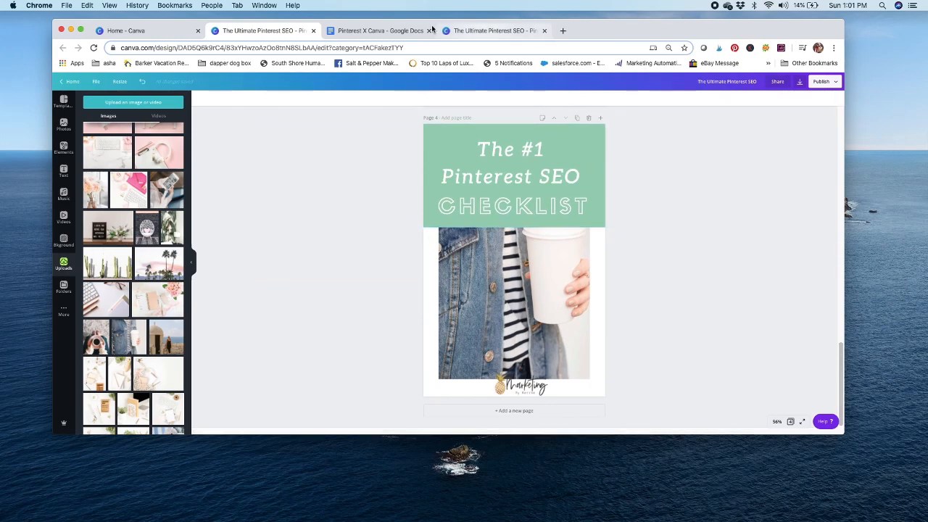
Step: Check the topic list in the Google Docs document, and add the "Be the best homemaker!" template to the Canva design as a new page
click(390, 32)
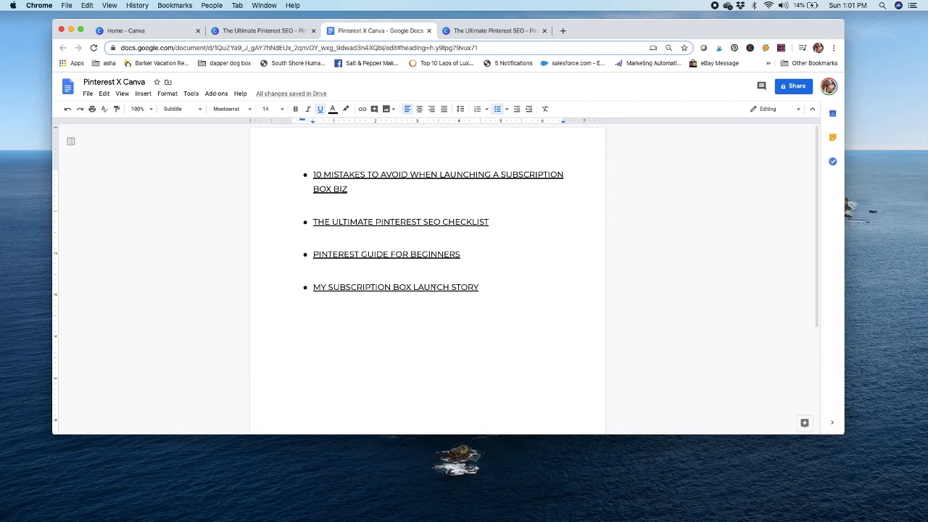
click(276, 32)
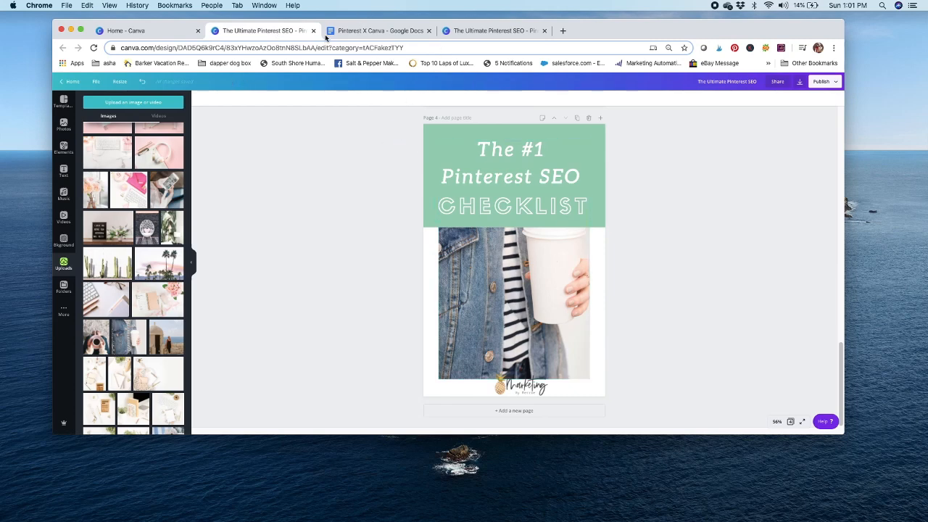
click(63, 101)
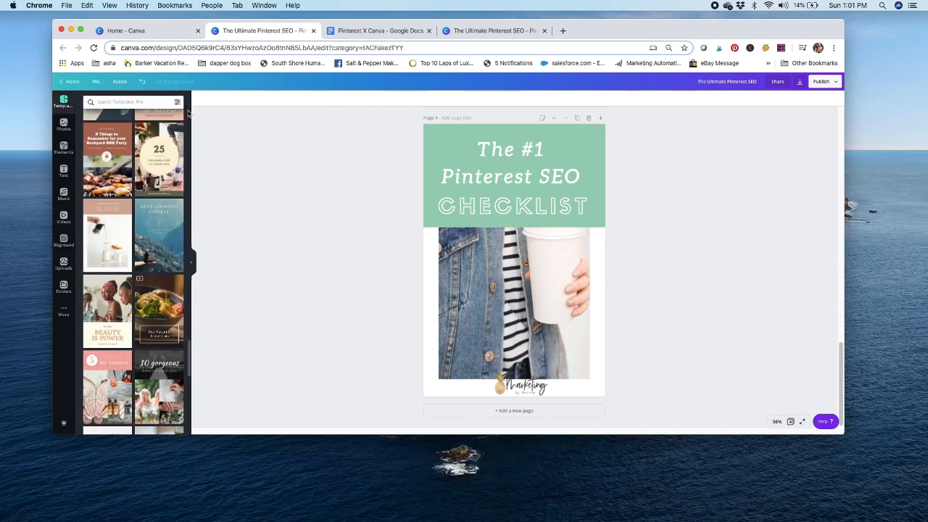
drag(188, 351, 188, 432)
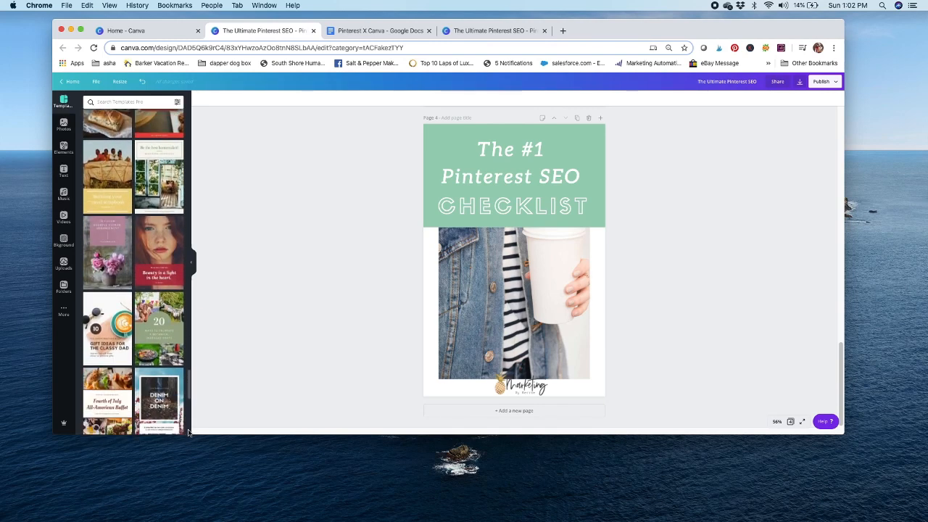
click(155, 181)
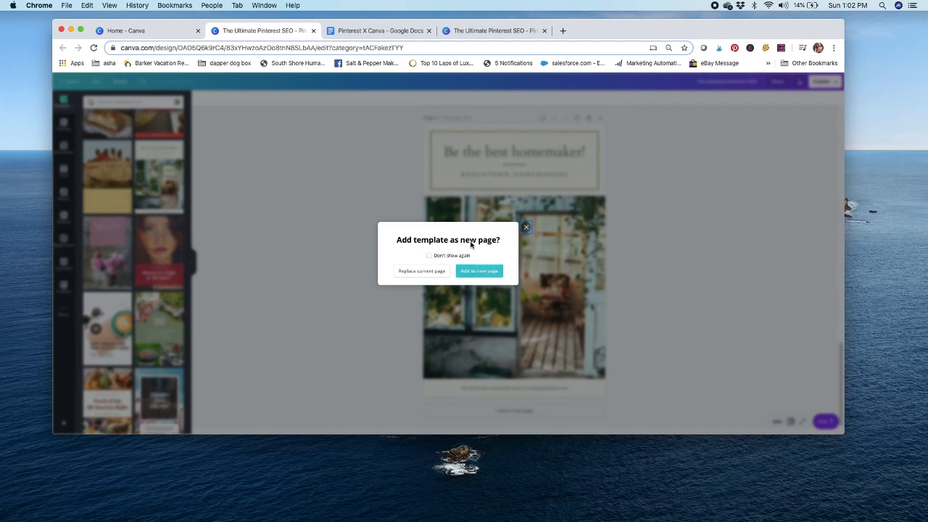
click(476, 273)
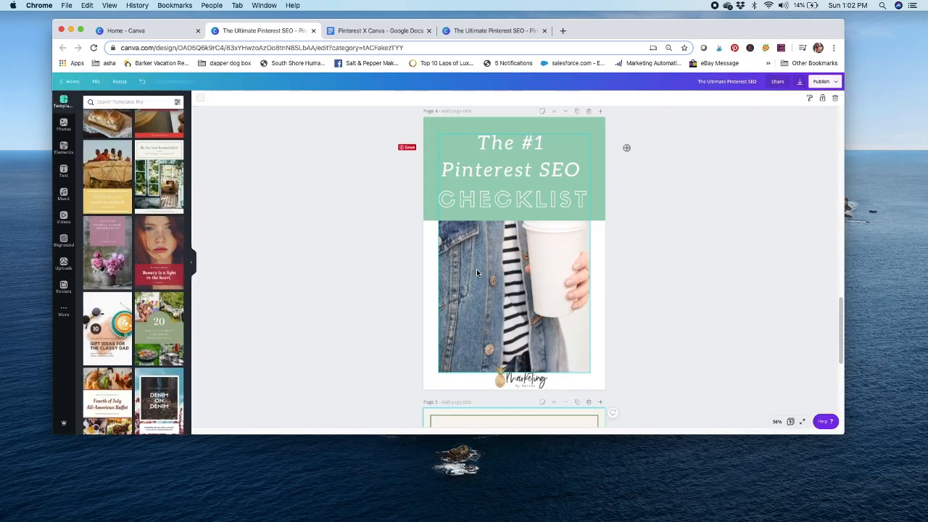
mouse_move(837, 359)
mouse_down()
mouse_move(841, 311)
mouse_move(843, 372)
mouse_up()
click(580, 232)
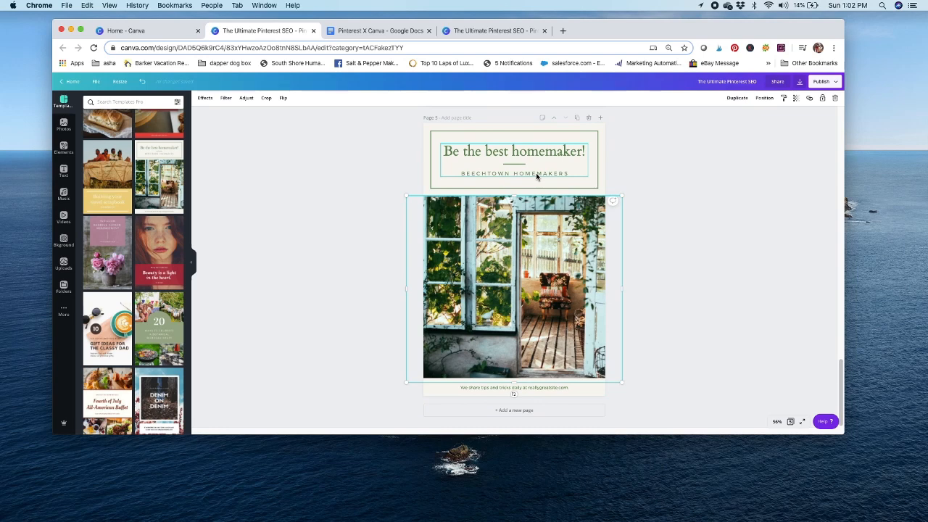
click(293, 254)
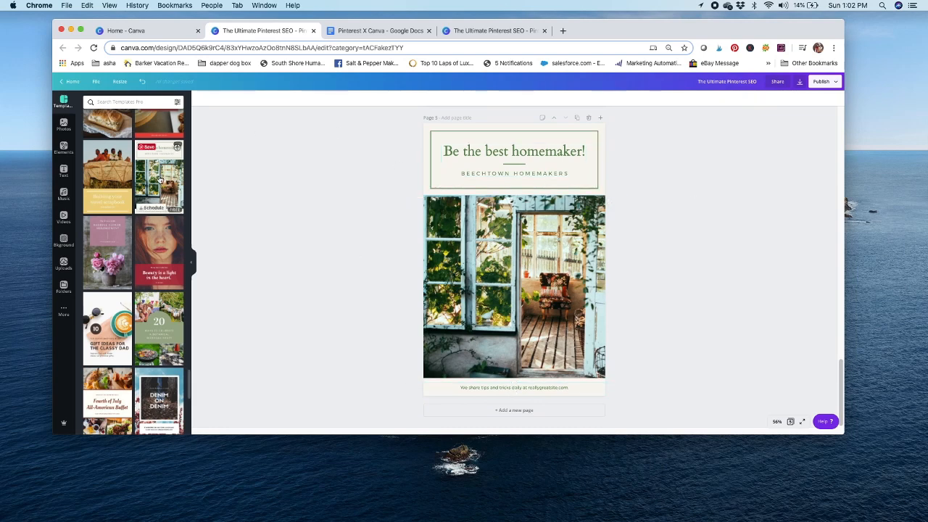
Step: Place the uploaded photo of the woman beside the domed stone tower over the template picture on page 5
click(63, 266)
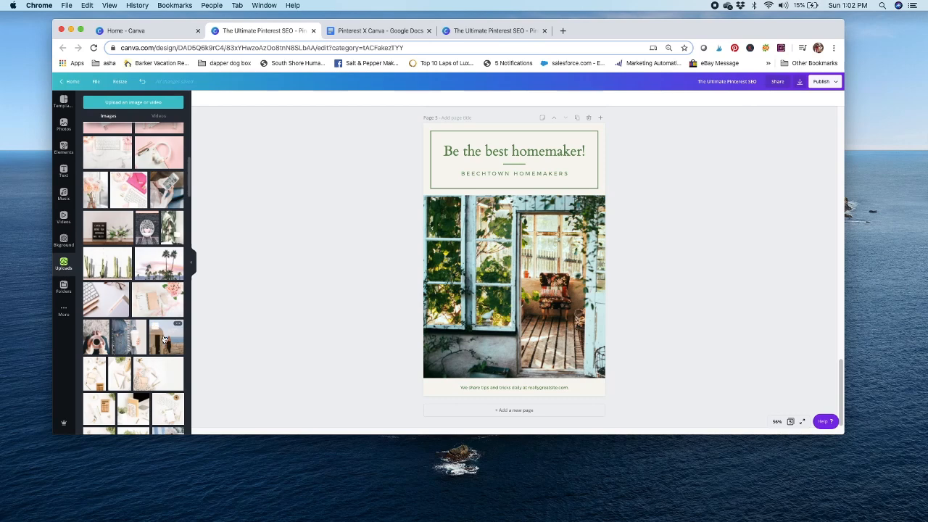
drag(164, 338, 550, 283)
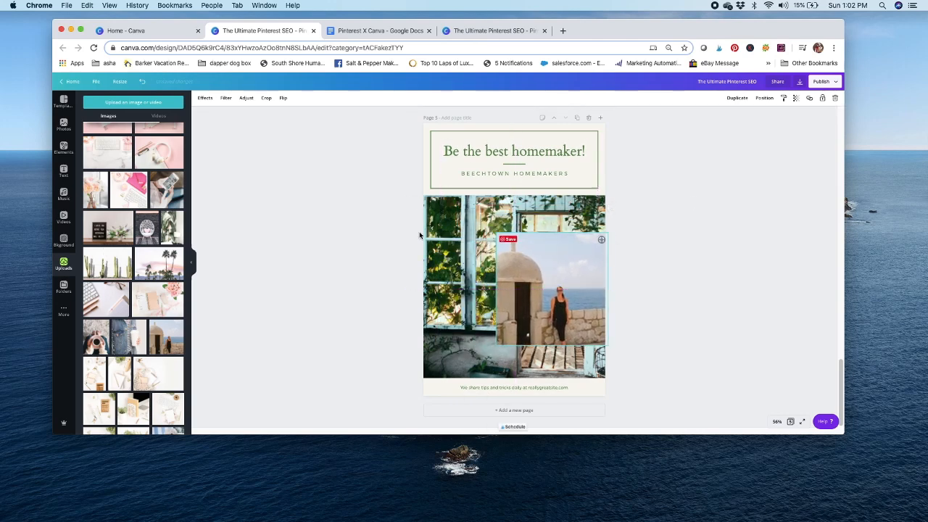
click(63, 147)
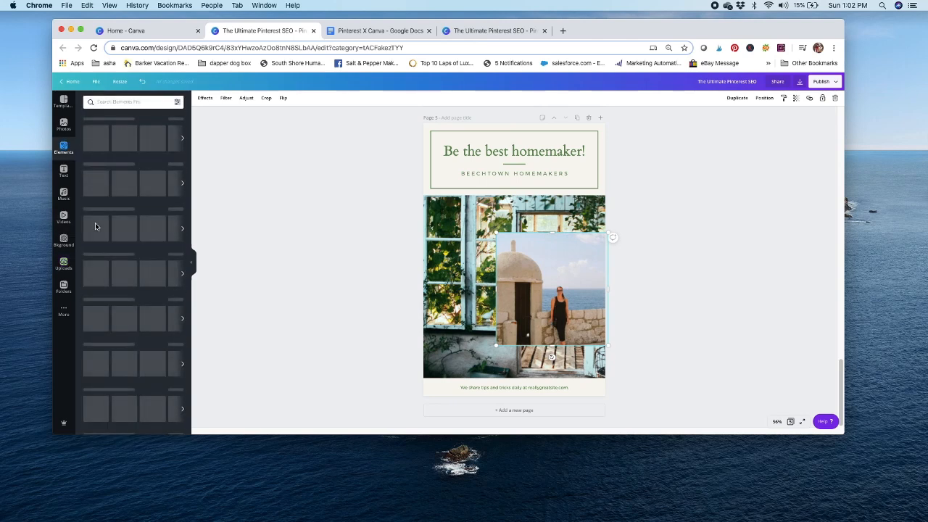
drag(523, 246, 480, 252)
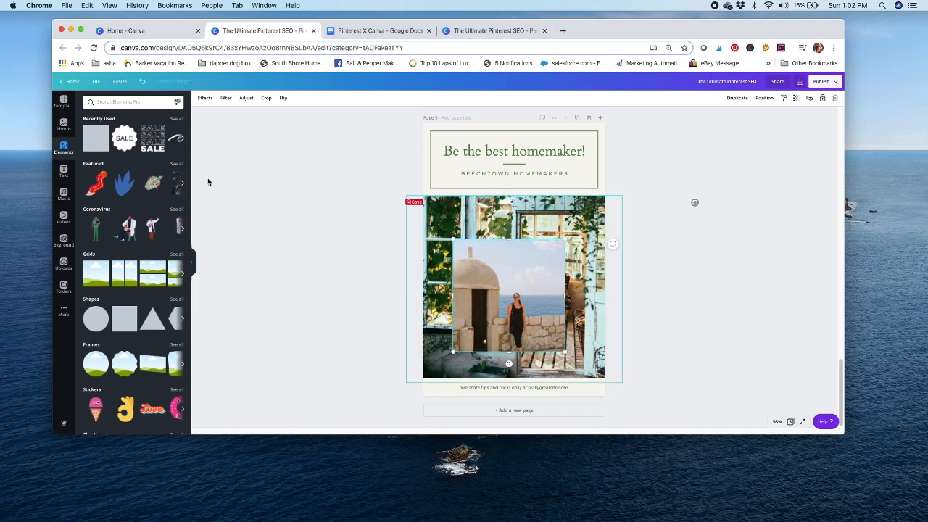
Step: Try adding a single-image grid to page 5 and undo it
click(98, 273)
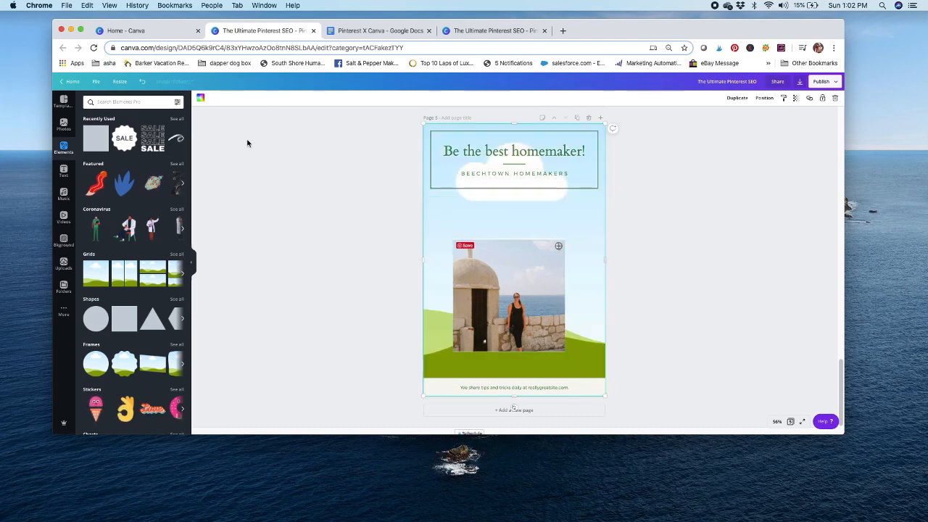
click(142, 81)
Step: Enlarge, position and edge-adjust the stone tower photo until it covers the template's window and porch picture on page 5
click(500, 273)
drag(451, 239, 426, 212)
drag(565, 213, 589, 191)
mouse_move(553, 219)
mouse_down()
mouse_move(553, 190)
mouse_move(553, 221)
mouse_up()
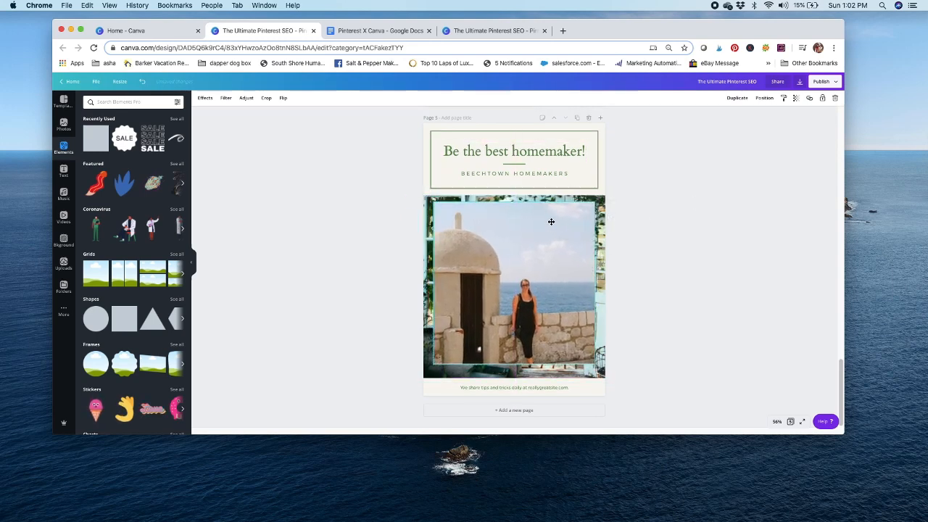
drag(595, 365, 599, 385)
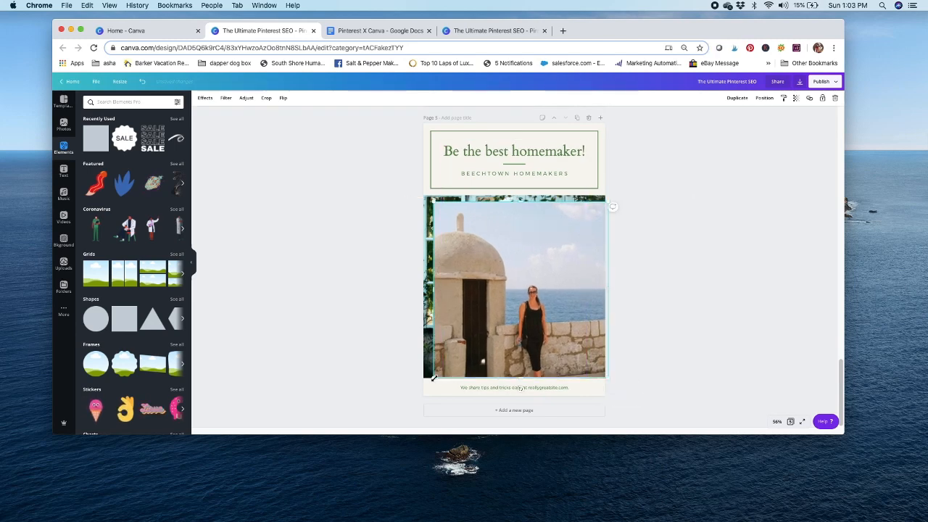
drag(433, 378, 428, 383)
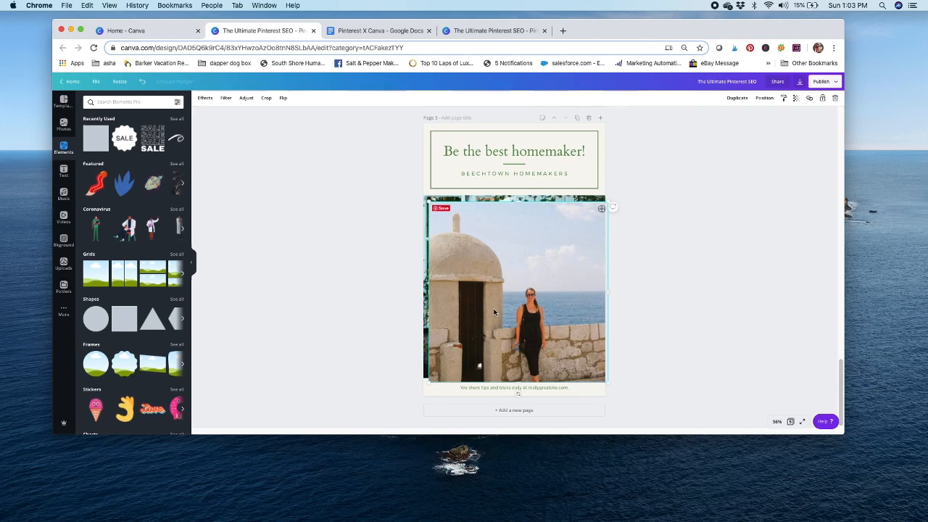
drag(489, 307, 492, 301)
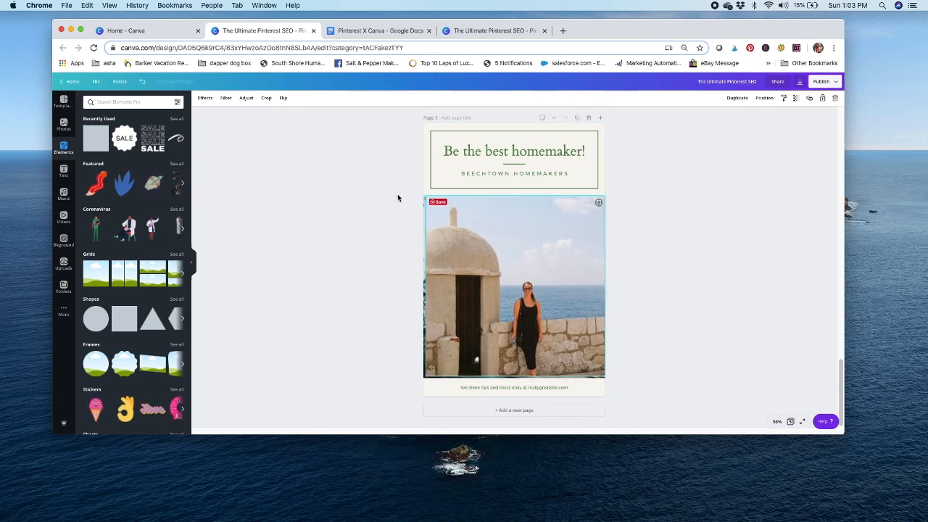
drag(425, 285, 423, 285)
drag(514, 376, 514, 377)
click(643, 190)
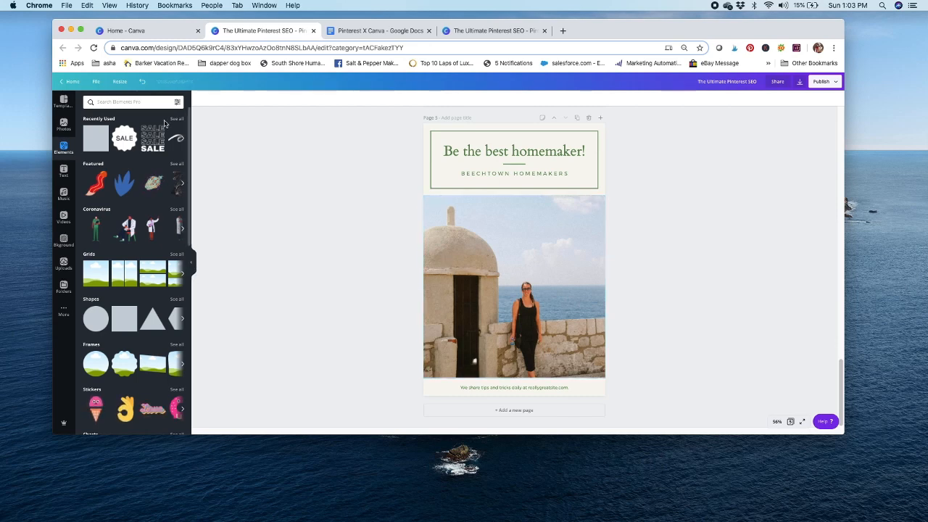
Step: Try the uploaded photo of two people standing together on page 5, delete it, and place the pink floral Peggy Porschen shopfront photo instead
click(63, 267)
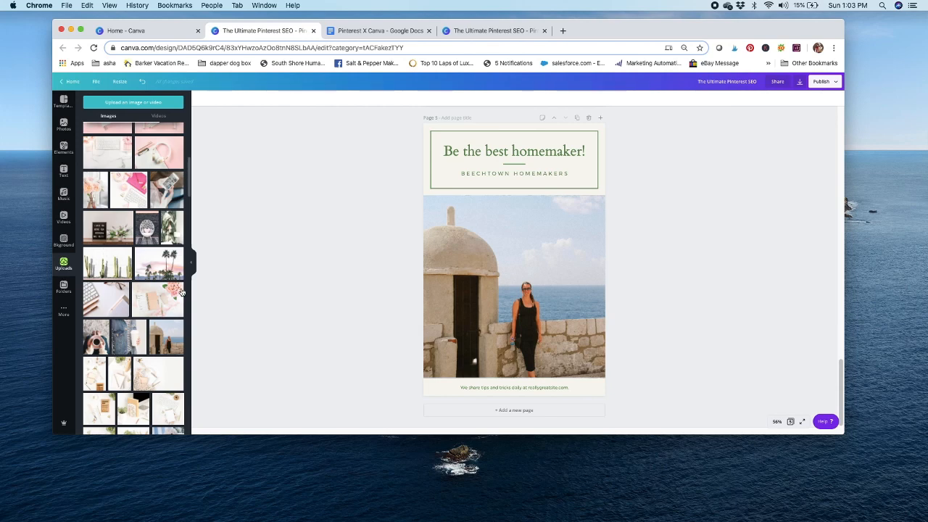
drag(191, 193, 191, 156)
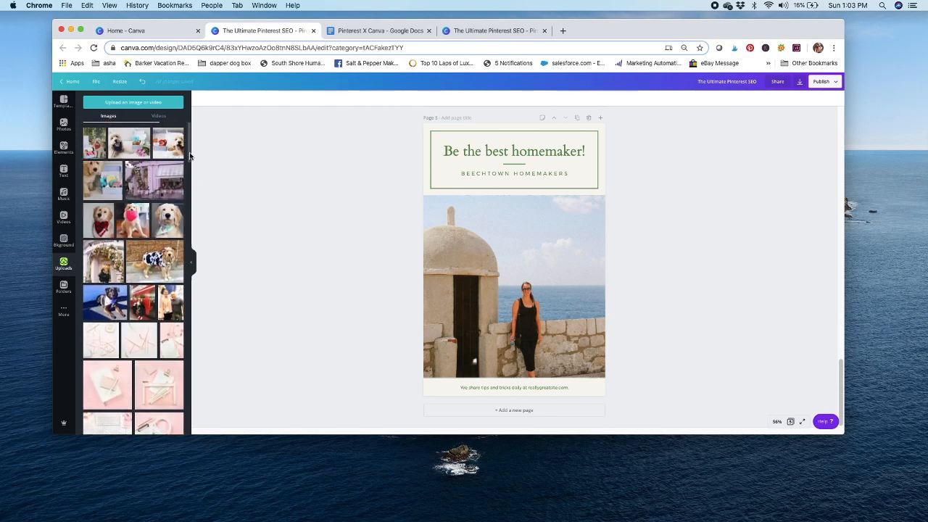
click(173, 307)
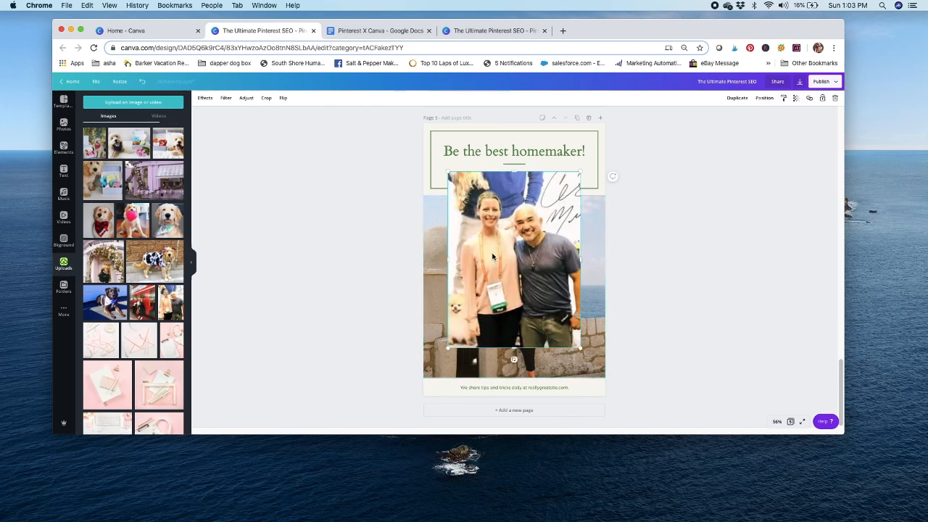
key(Delete)
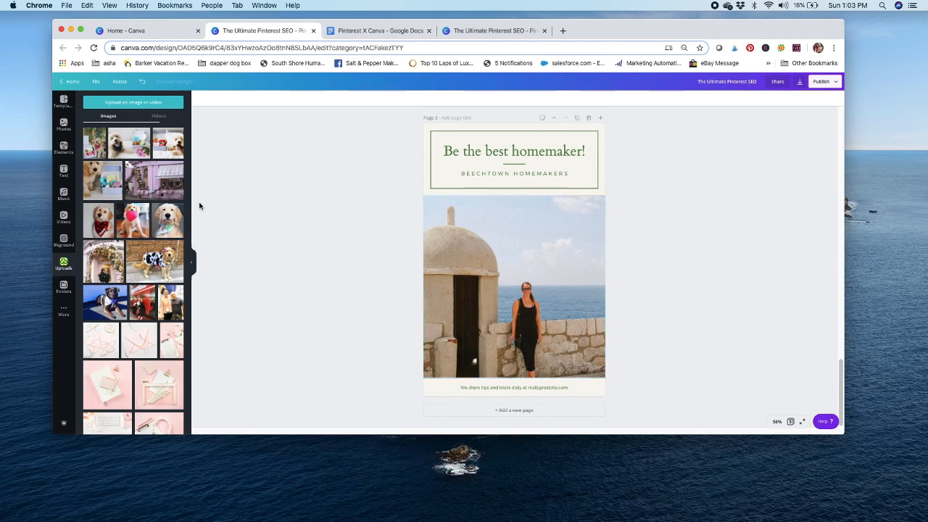
click(99, 268)
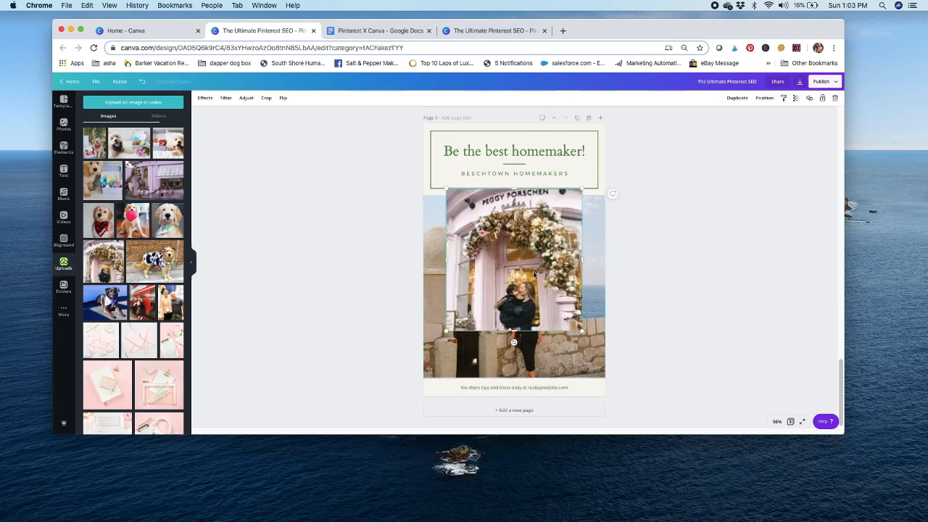
drag(543, 297, 543, 323)
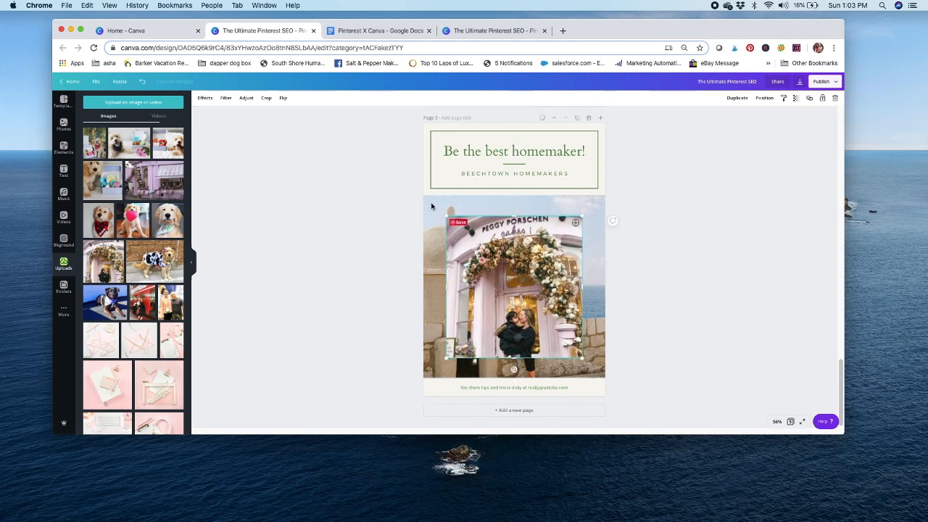
Step: Resize and move the pink shopfront photo to fill the picture area between heading and footer, and accept its crop
drag(442, 212, 421, 191)
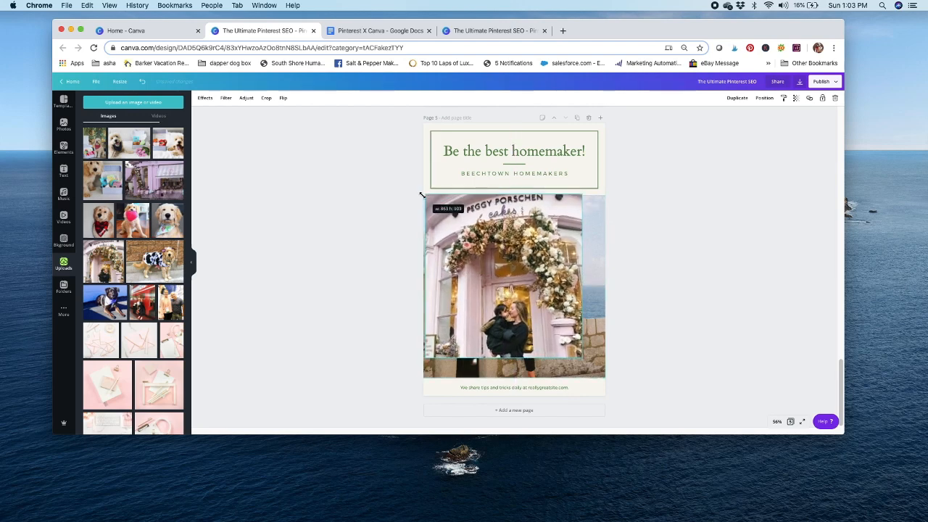
drag(594, 360, 603, 377)
drag(559, 338, 565, 337)
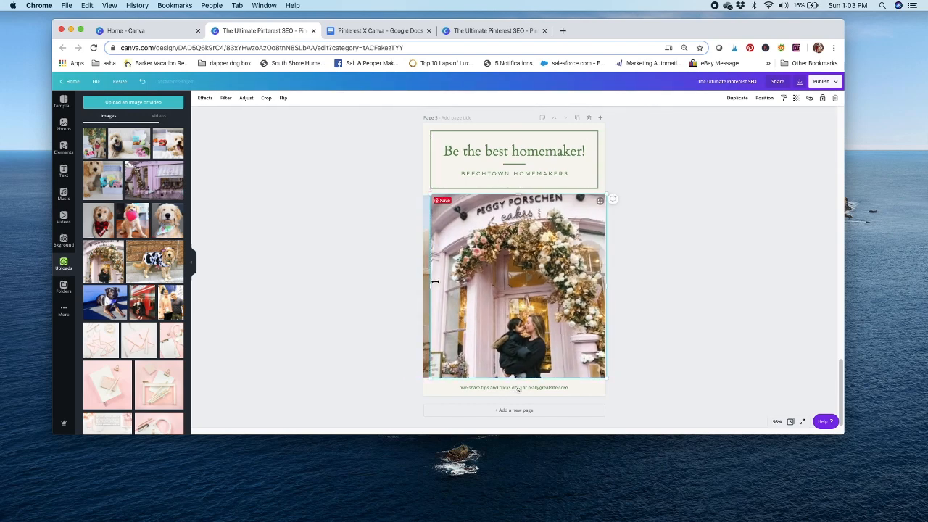
drag(424, 285, 420, 286)
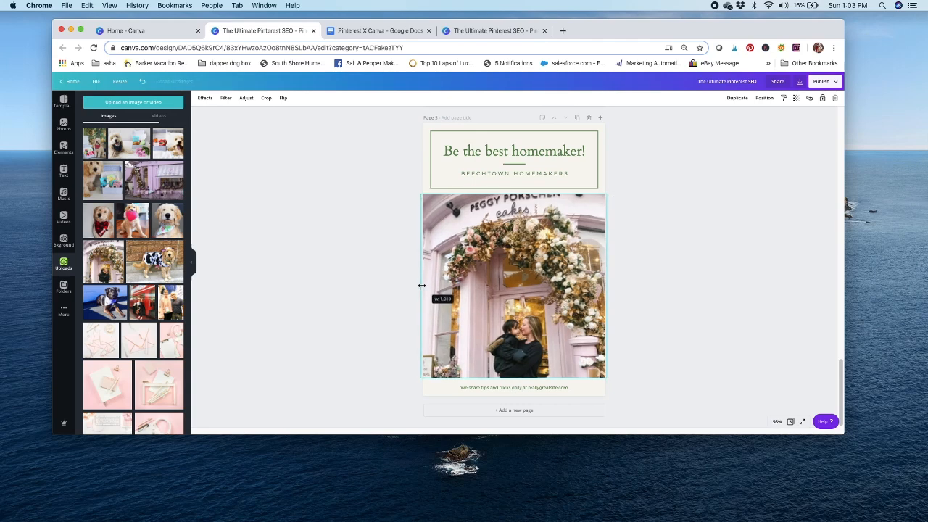
double_click(522, 250)
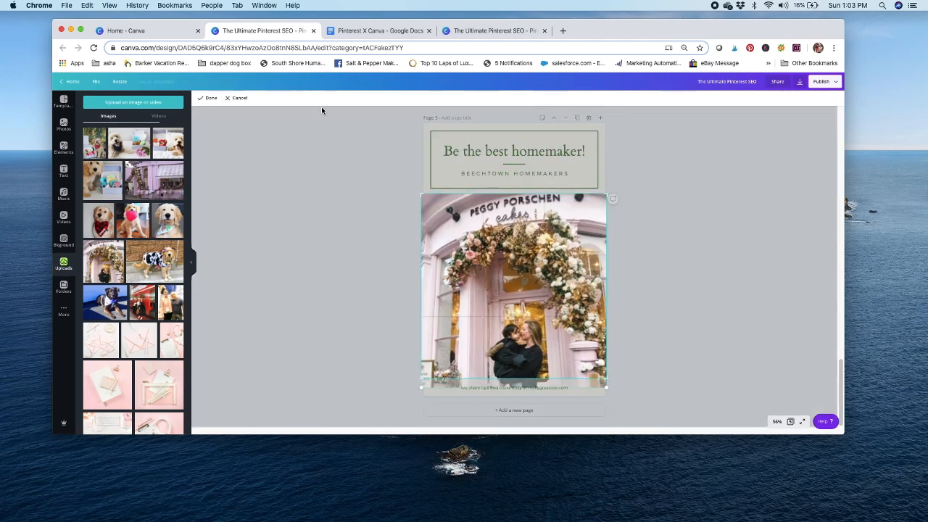
click(207, 97)
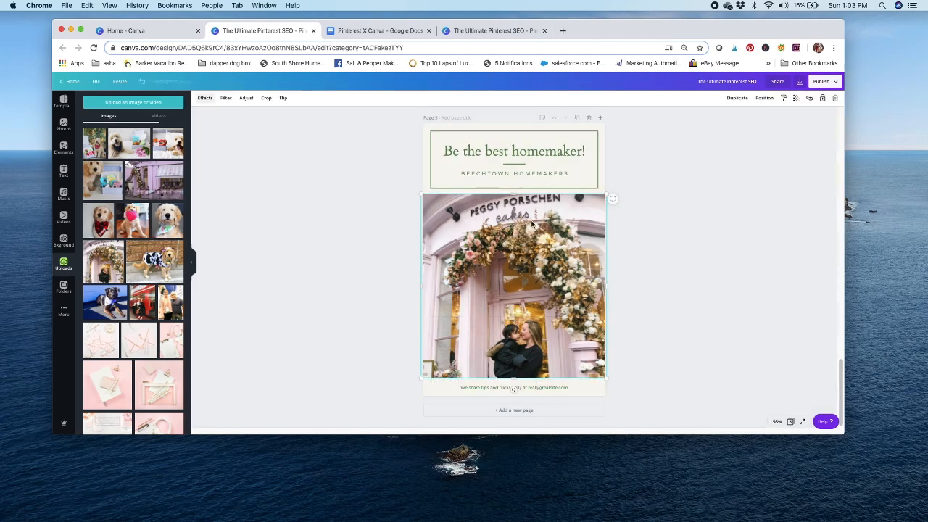
click(670, 282)
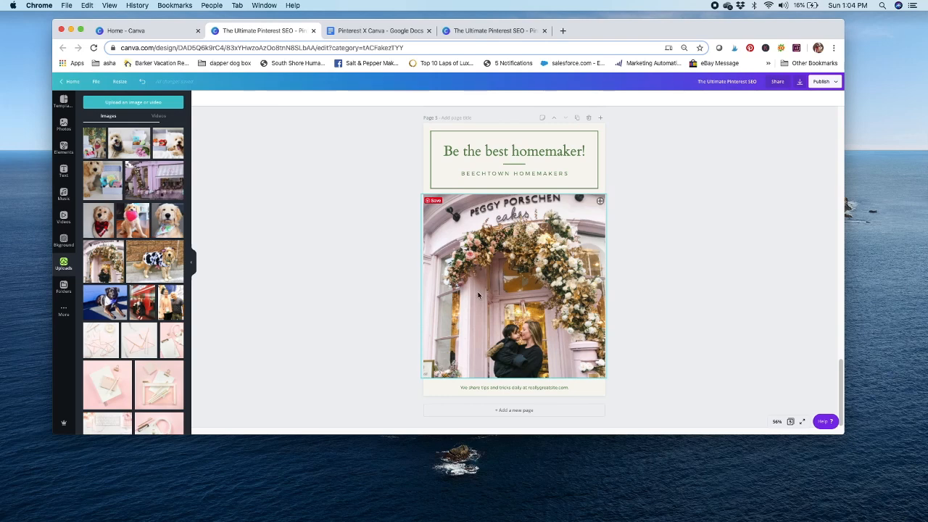
Step: Recolour the rectangular frame around page 5's heading with the dark charcoal brand colour
click(500, 152)
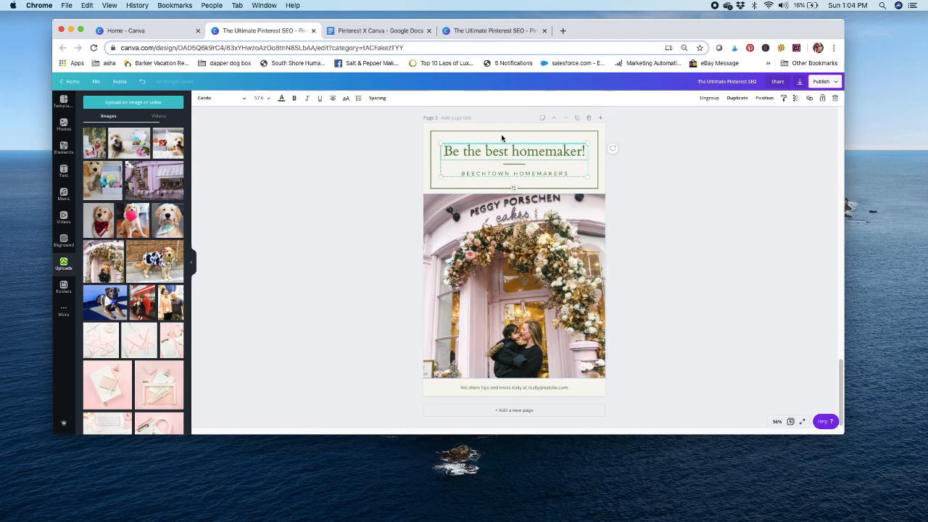
click(498, 128)
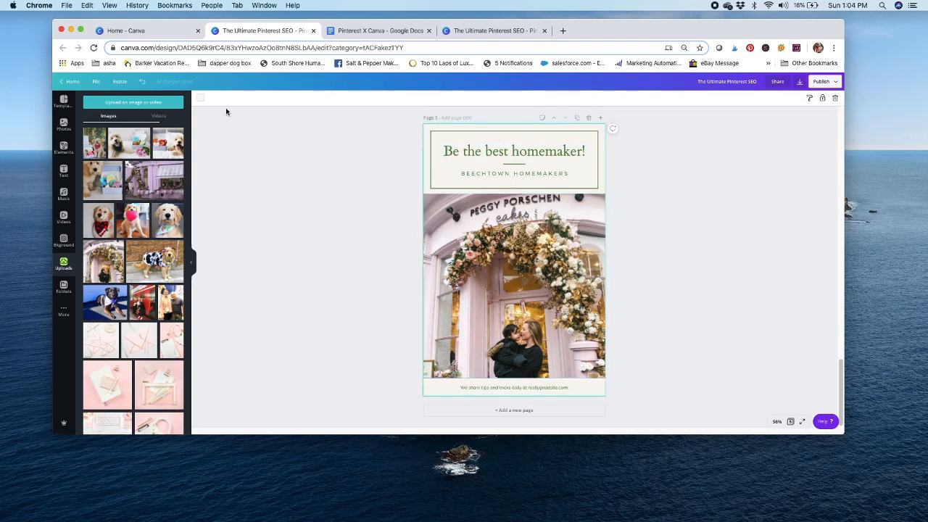
click(465, 151)
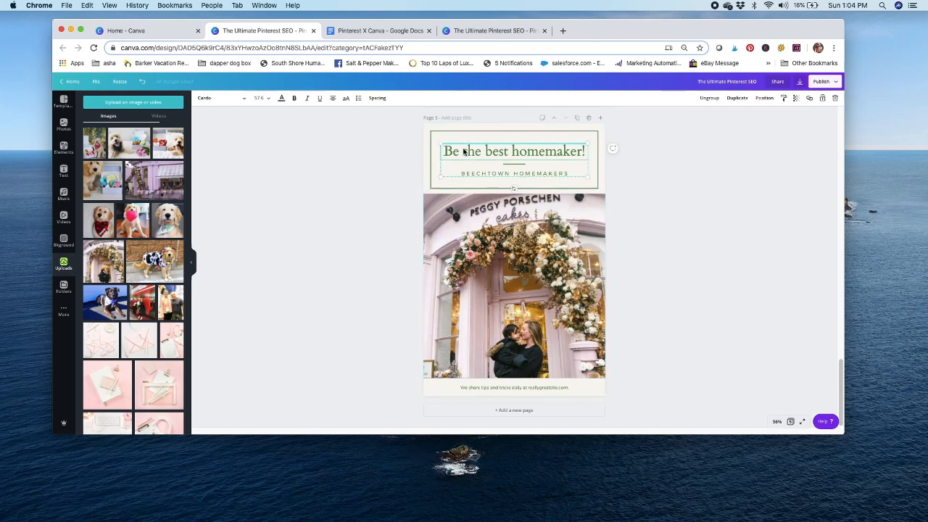
click(487, 131)
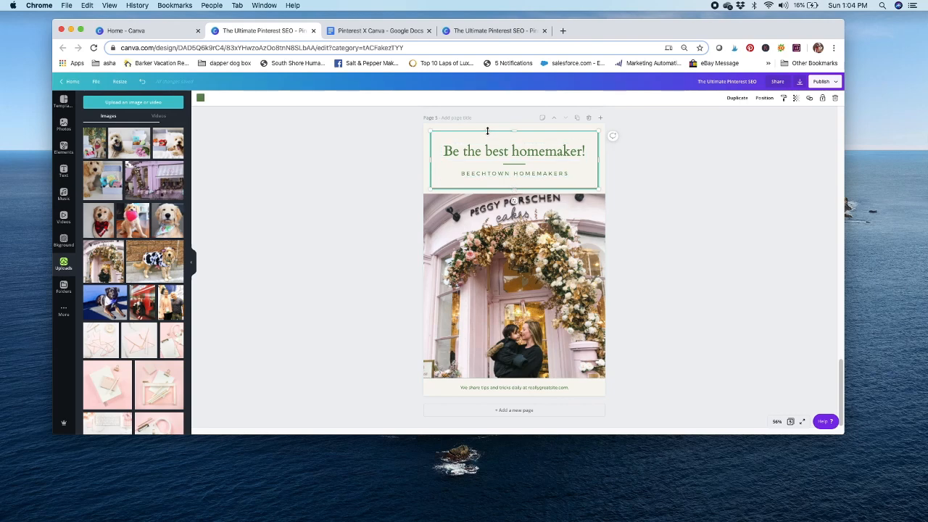
click(201, 99)
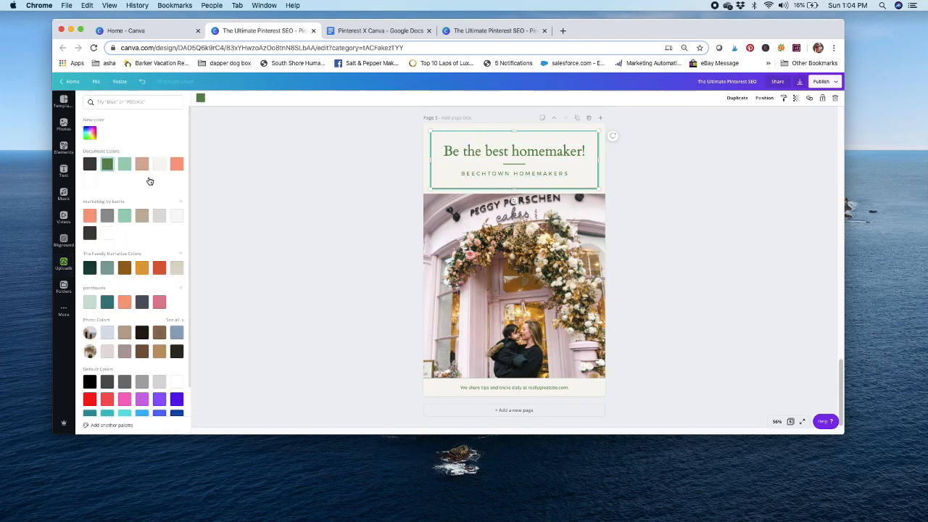
click(90, 233)
Step: Set the "Be the best homemaker!" heading and the "BEECHTOWN HOMEMAKERS" subtitle to the dark charcoal brand colour
click(514, 151)
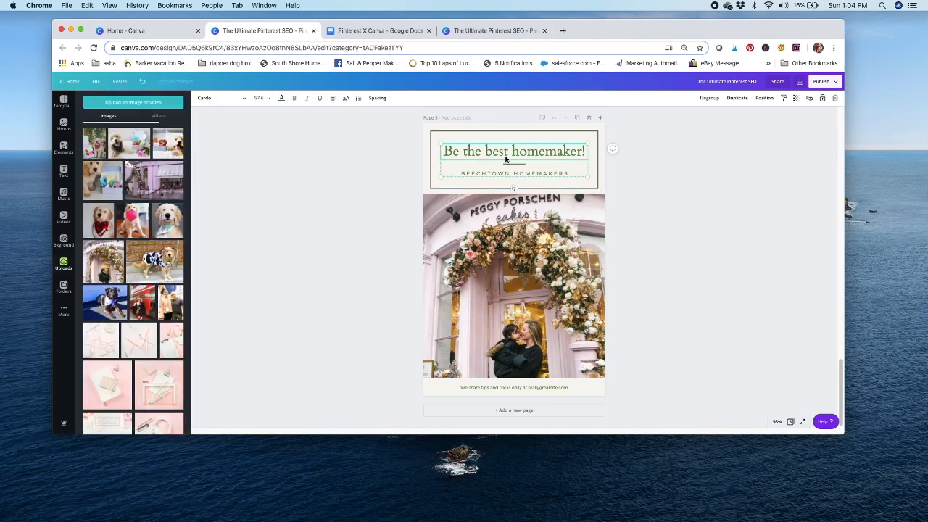
click(282, 97)
click(90, 233)
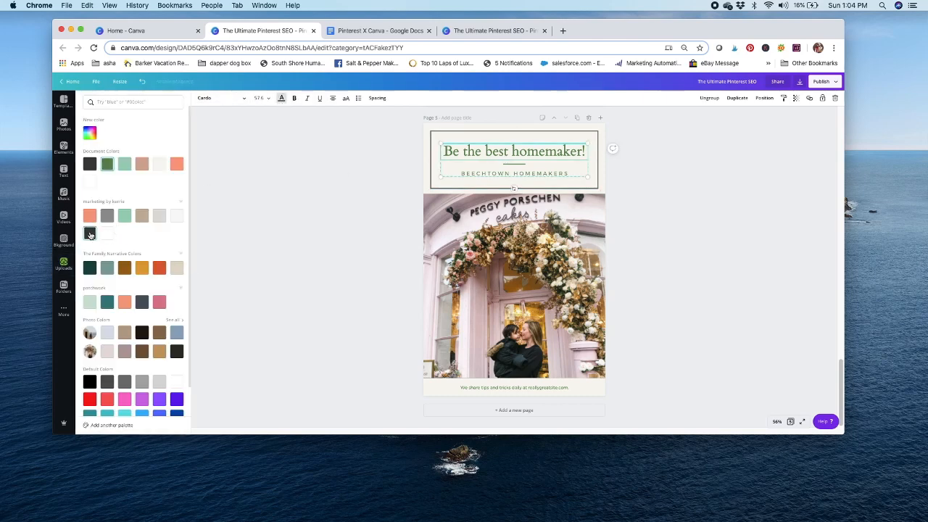
click(502, 176)
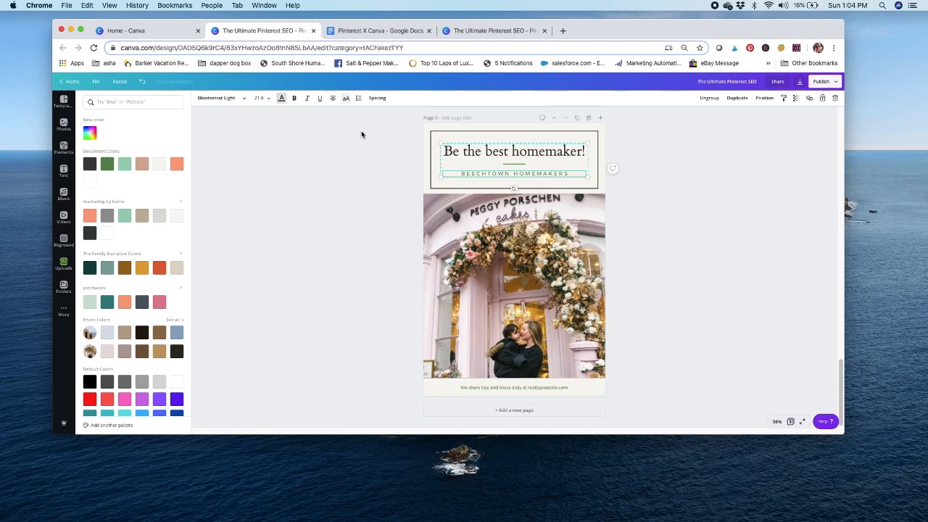
click(90, 233)
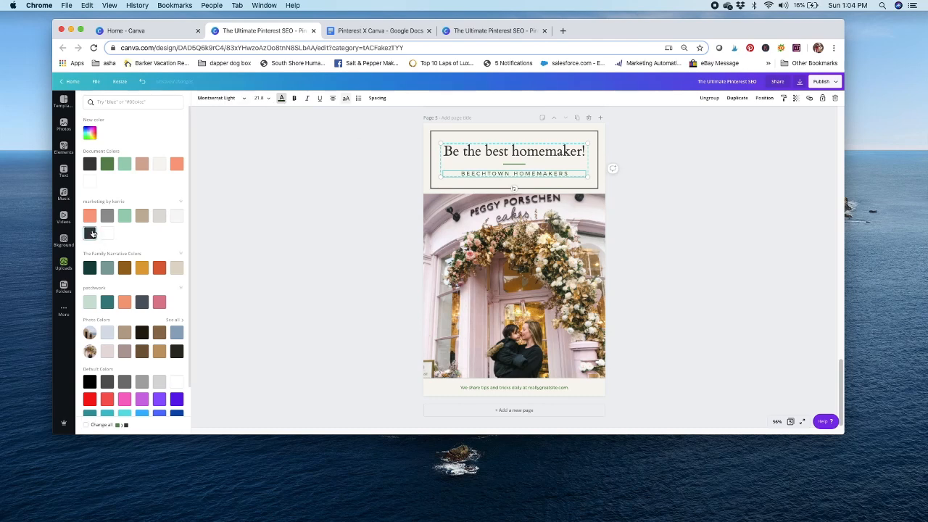
Step: Try the coral brand colour on the short divider line between the heading and subtitle
click(513, 164)
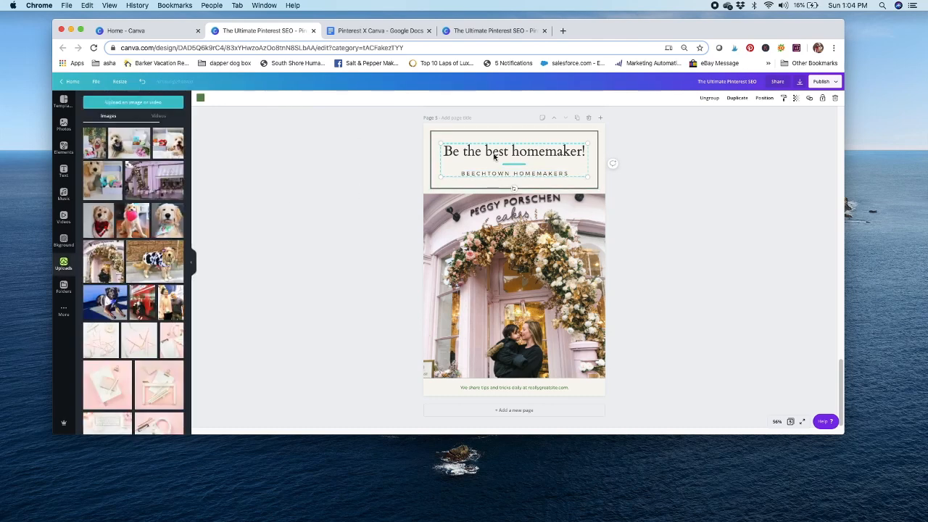
click(201, 98)
click(89, 215)
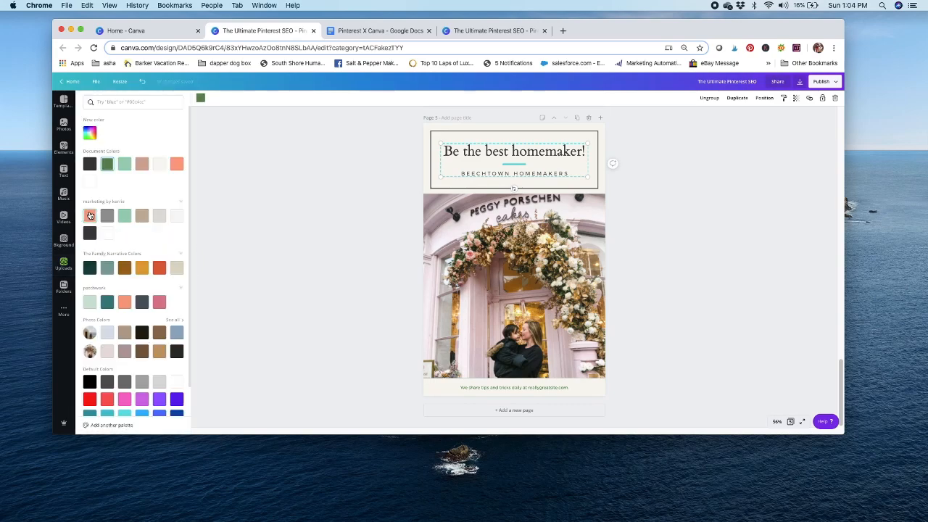
click(720, 229)
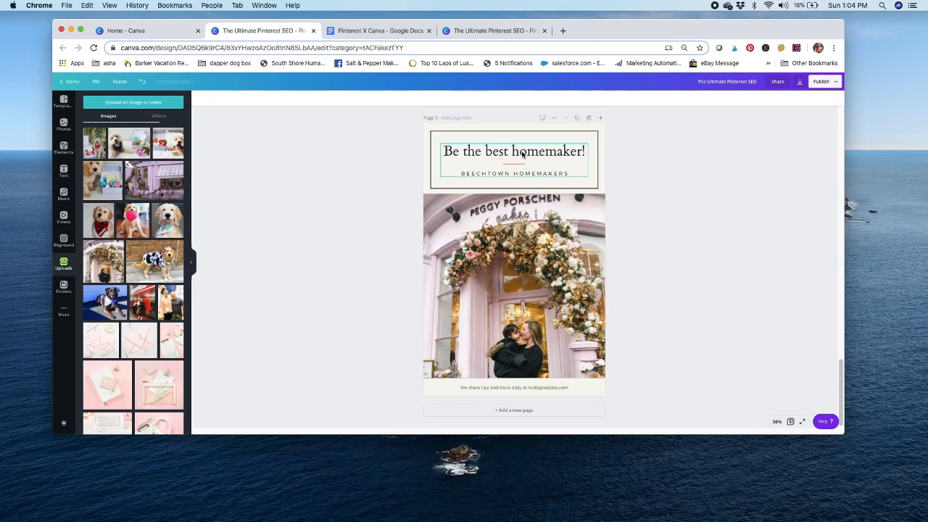
Step: Delete the short divider line between the heading and subtitle on page 5
click(567, 158)
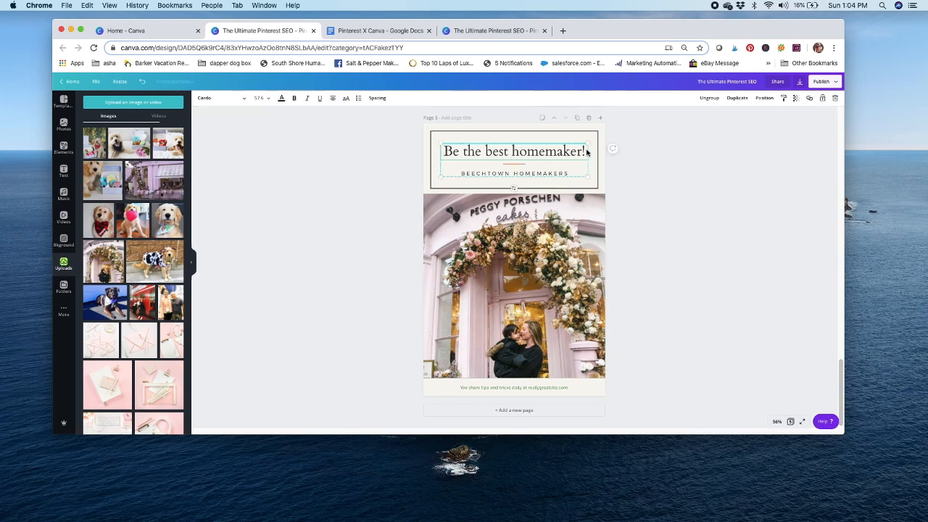
click(508, 166)
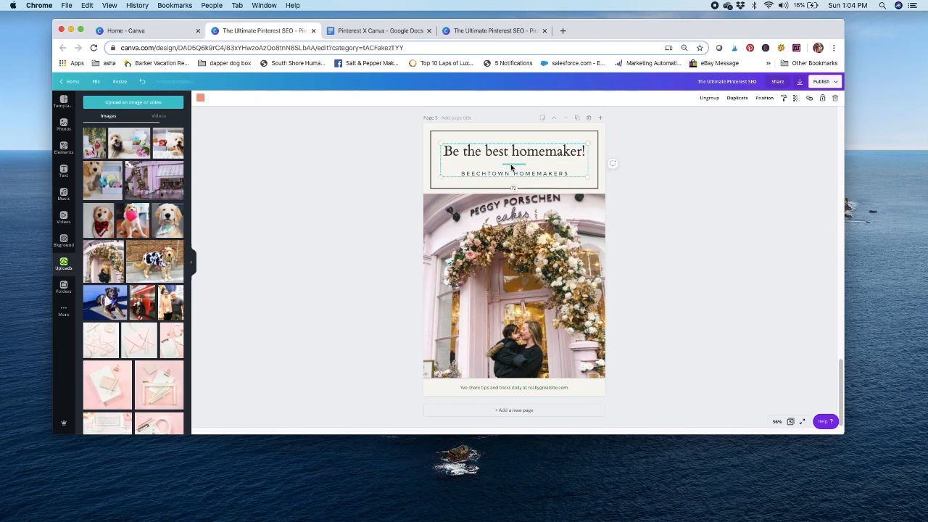
key(Delete)
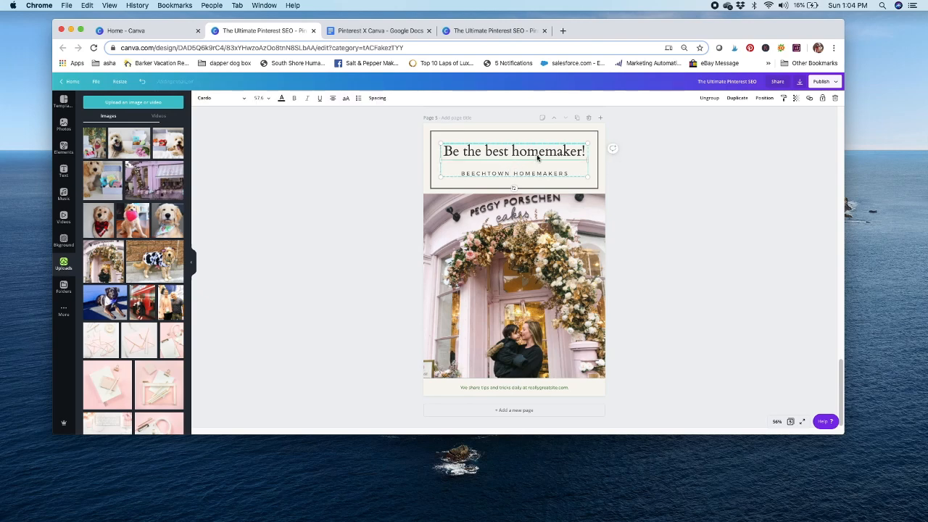
Step: Replace the heading text on page 5 with "My Subscription Box"
click(586, 152)
drag(586, 152, 444, 143)
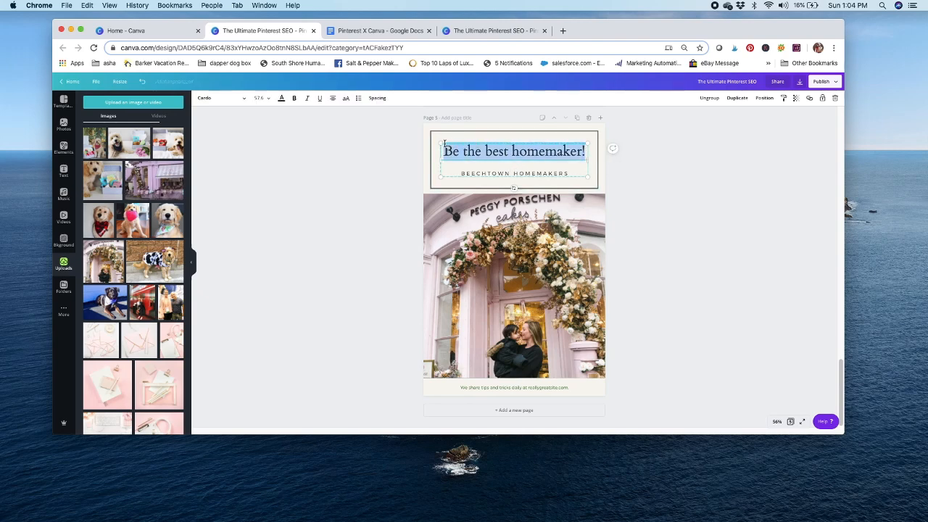
text(My Subs)
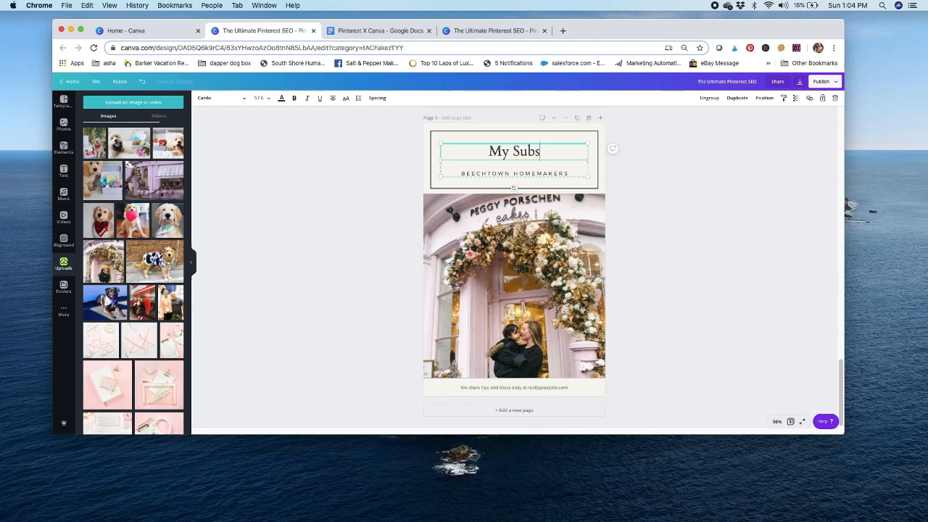
text(cription Box)
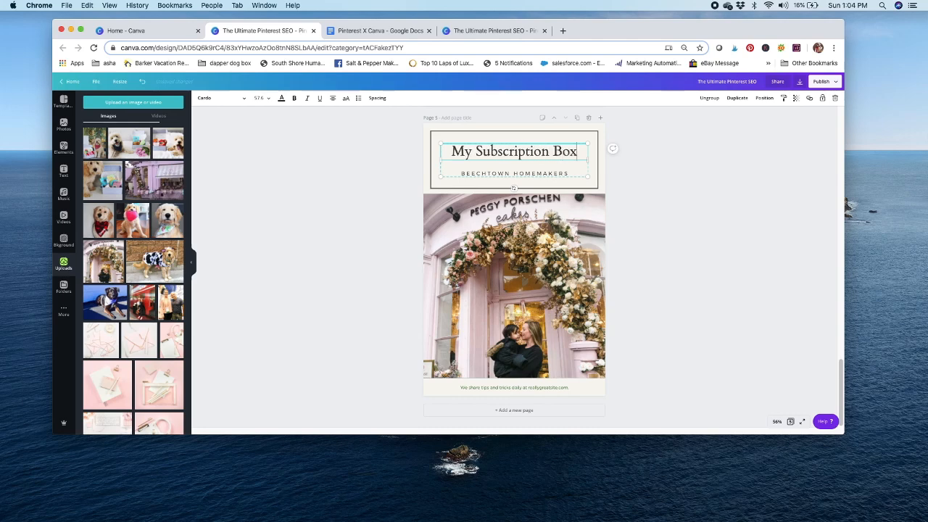
Step: Add the word "Business" to the end of the page 5 heading
click(558, 174)
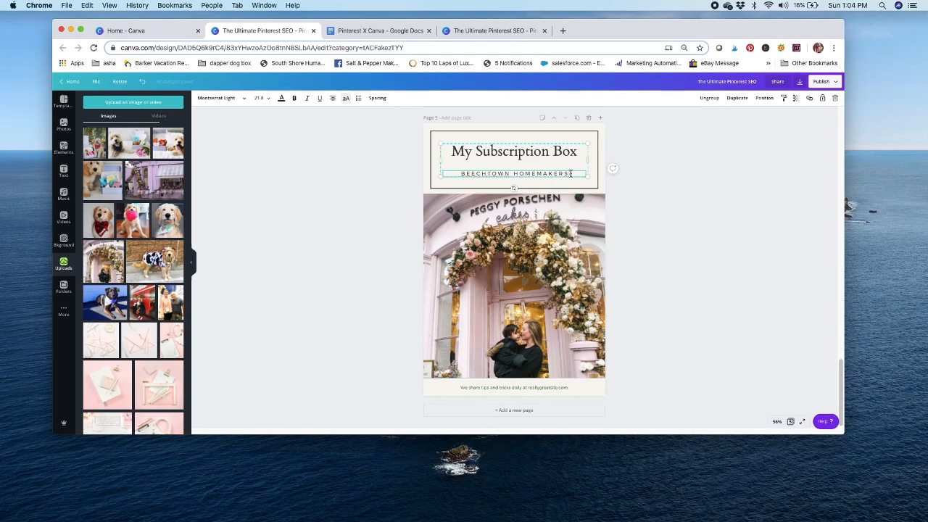
click(578, 152)
text(Businrdd)
key(BackSpace)
key(BackSpace)
key(BackSpace)
key(BackSpace)
text(e)
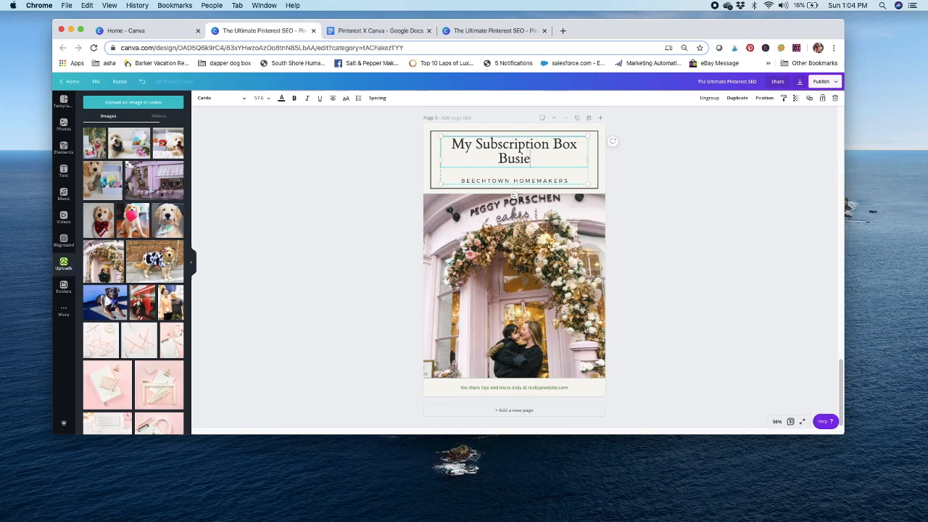
key(BackSpace)
text(ness)
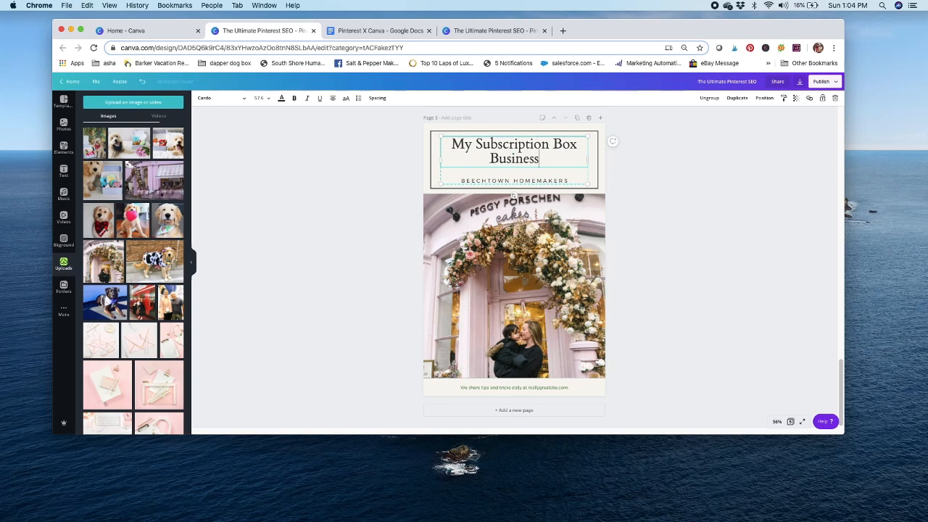
Step: Replace the "BEECHTOWN HOMEMAKERS" subtitle with "LAUNCH STORY"
click(566, 180)
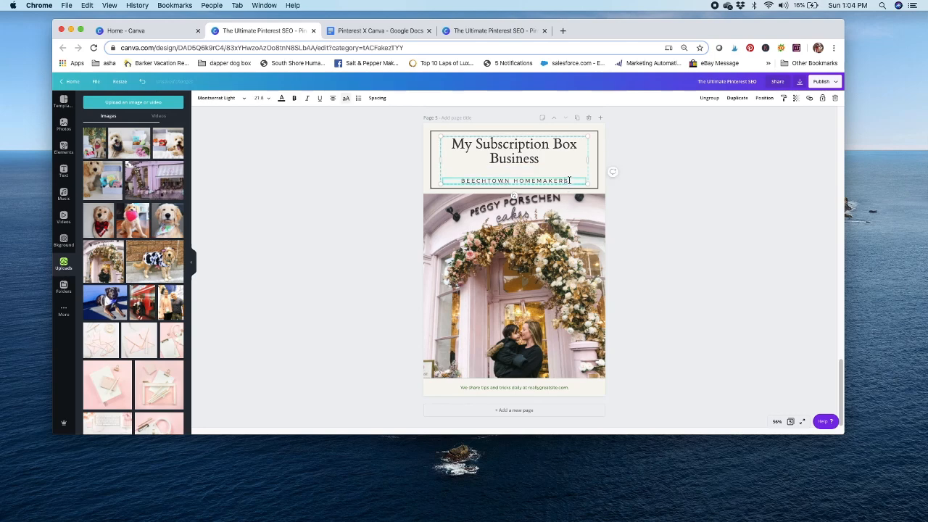
drag(570, 180, 460, 183)
text(LAUNCH STORY)
click(671, 228)
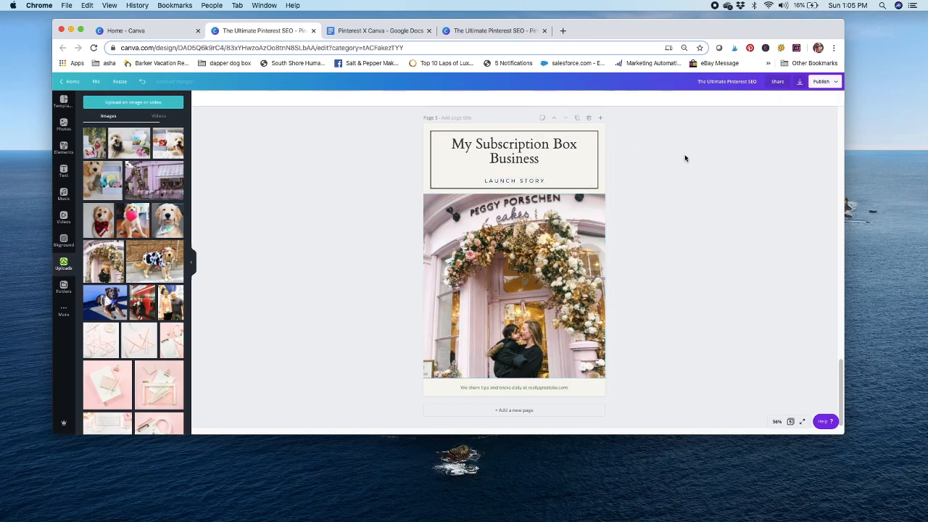
Step: Try lowering the upper edge of the pink shopfront photo to leave more room below the heading frame
click(570, 182)
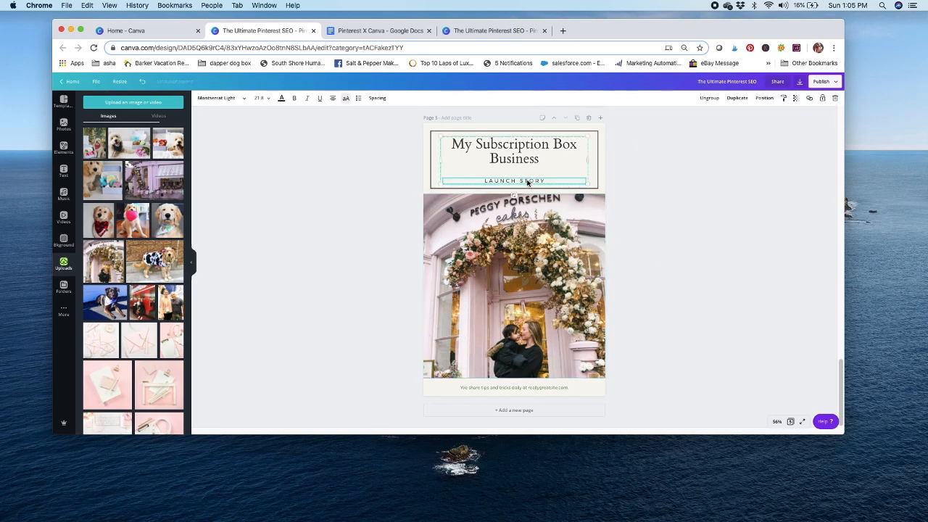
click(596, 149)
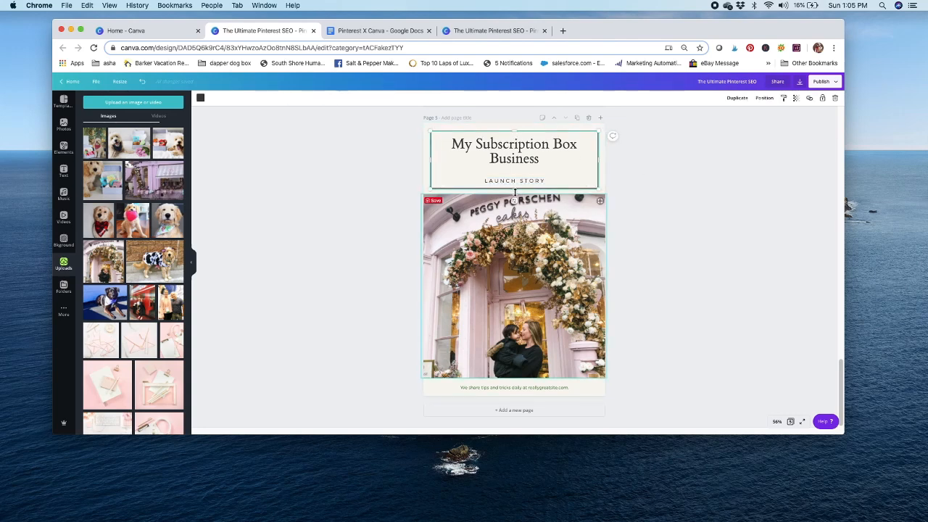
click(514, 195)
drag(513, 198, 512, 214)
click(603, 145)
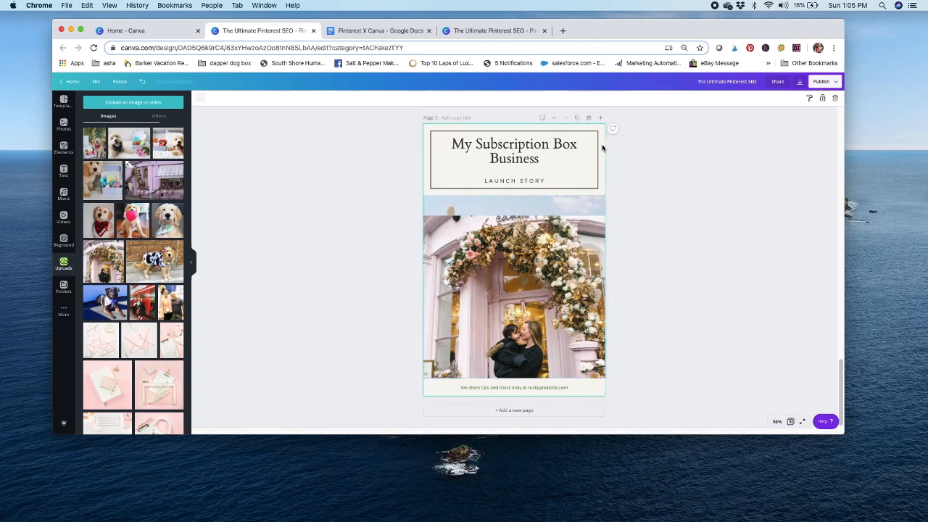
Step: Lower the upper edge of the stone tower photo lying behind the shopfront photo to match the shopfront photo's edge
click(515, 181)
click(525, 195)
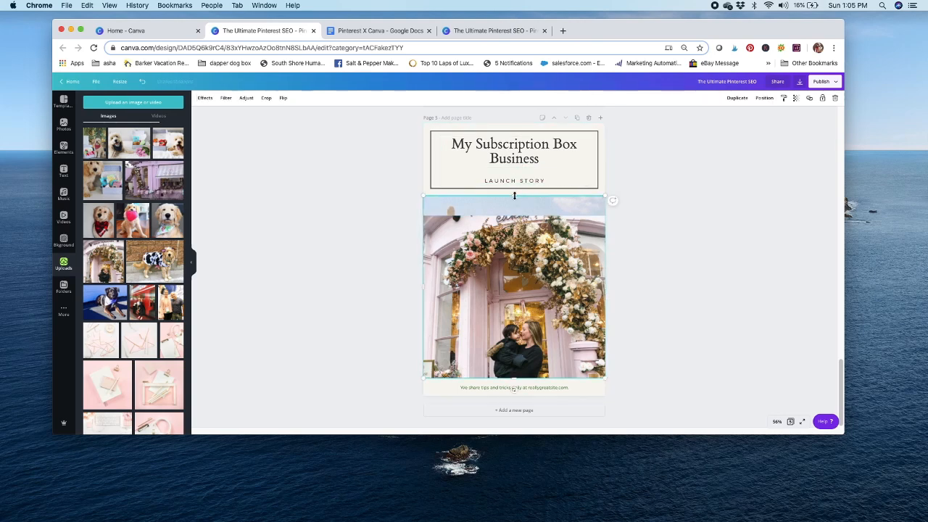
drag(514, 203, 515, 214)
click(603, 141)
Step: Stretch the lower edge of the heading frame slightly downwards
click(518, 189)
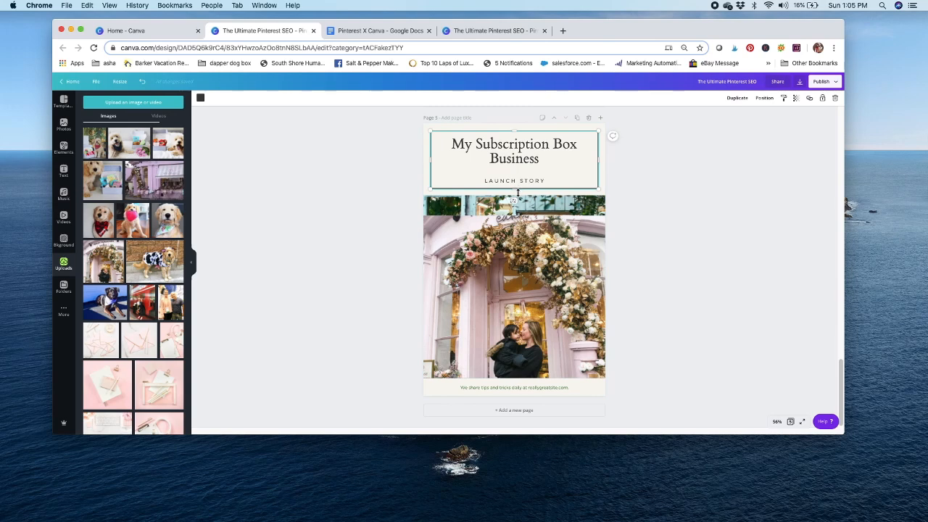
drag(517, 190, 514, 193)
click(617, 156)
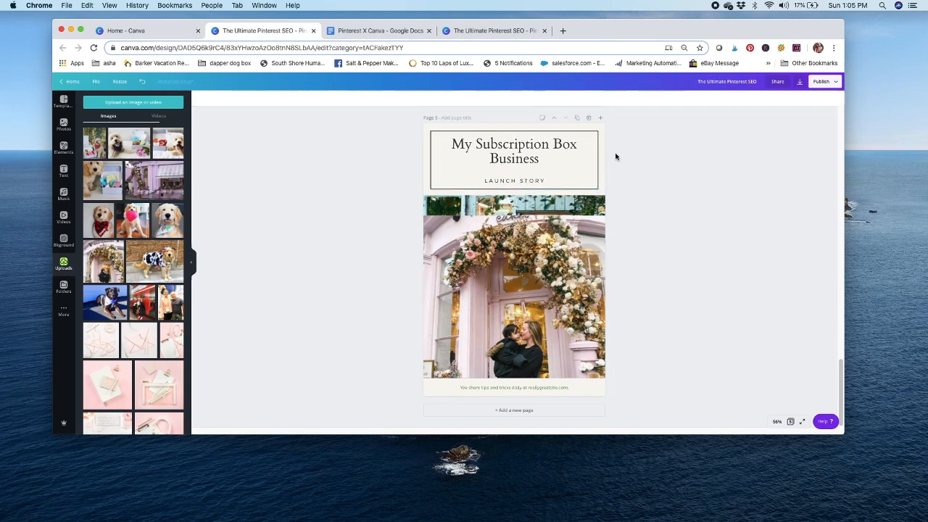
click(605, 190)
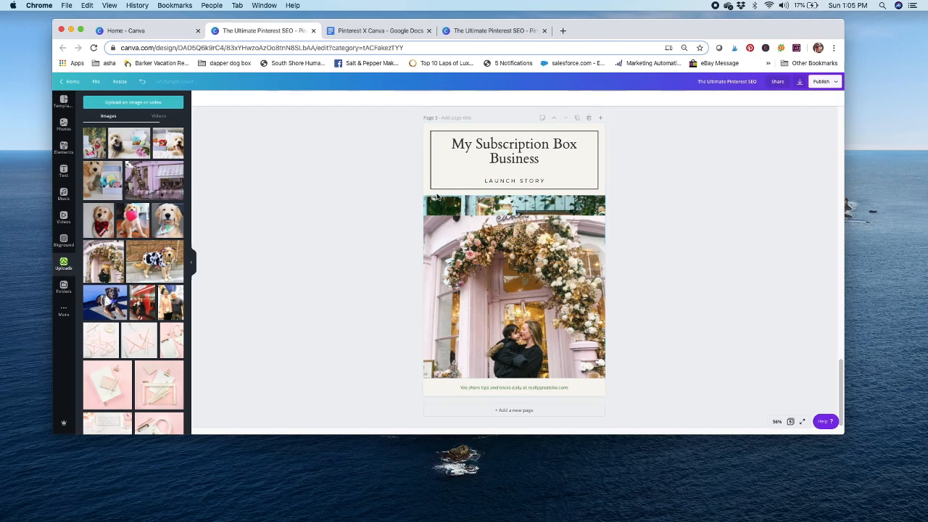
click(584, 162)
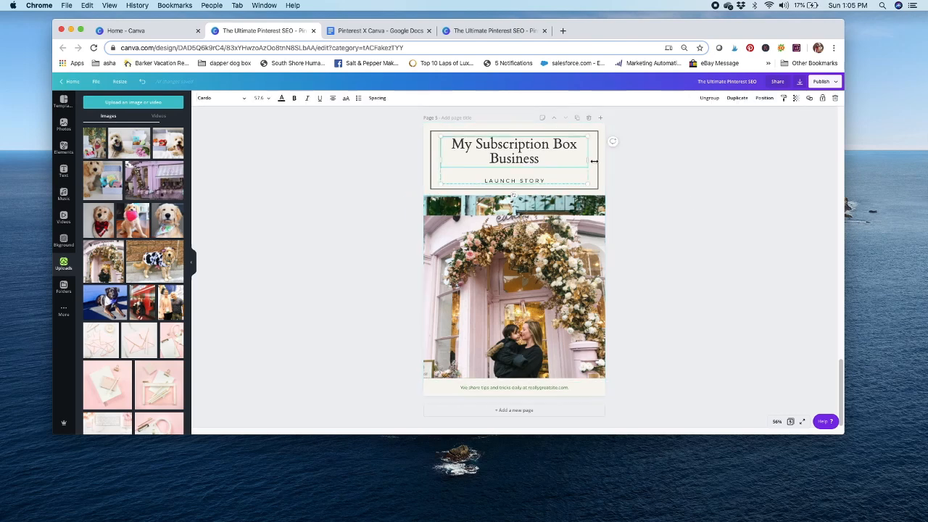
click(605, 176)
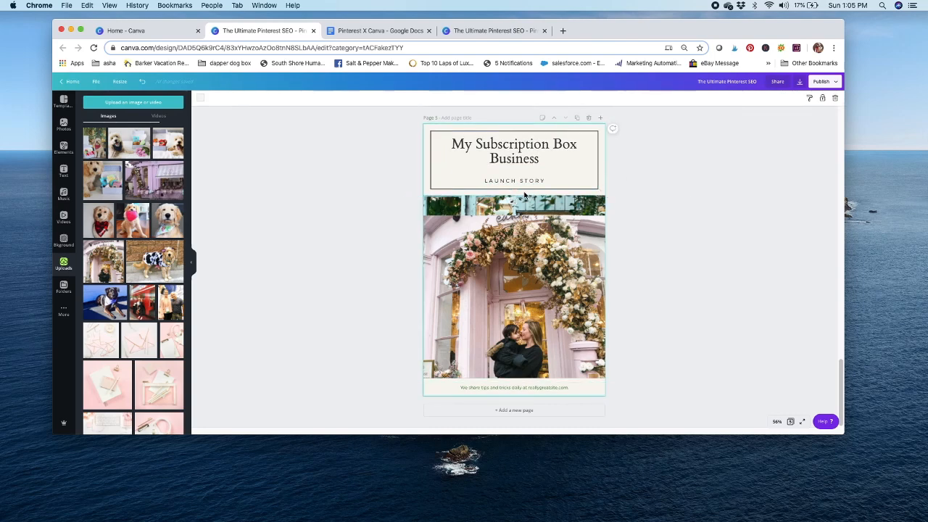
Step: Extend the pink shopfront photo's upper edge back up to cover the exposed picture strip below the heading
click(517, 216)
drag(513, 215, 512, 196)
click(649, 157)
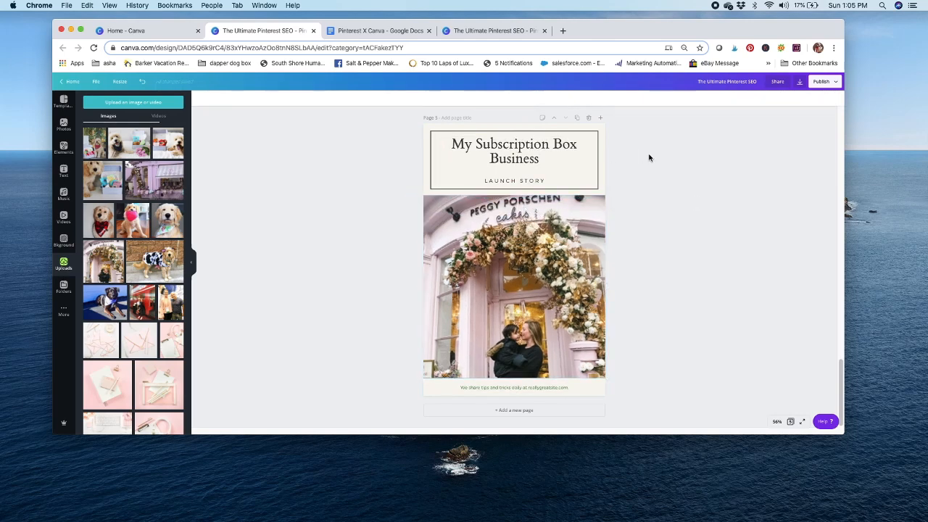
Step: Make the heading frame taller by stretching its lower edge down and its upper edge up slightly
click(541, 186)
drag(513, 190, 514, 193)
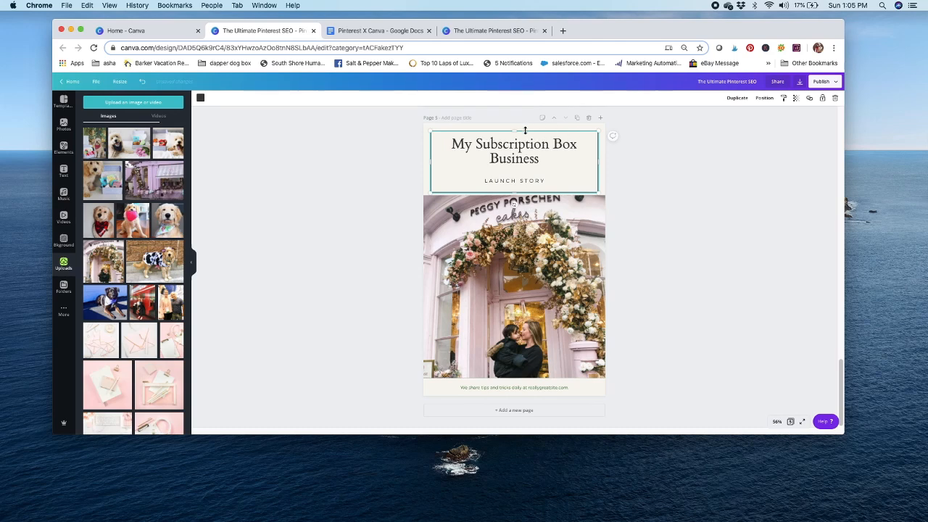
drag(514, 127, 515, 128)
Step: Examine the font sizes and the brand and uploaded fonts available for the "My Subscription Box Business" heading
click(527, 161)
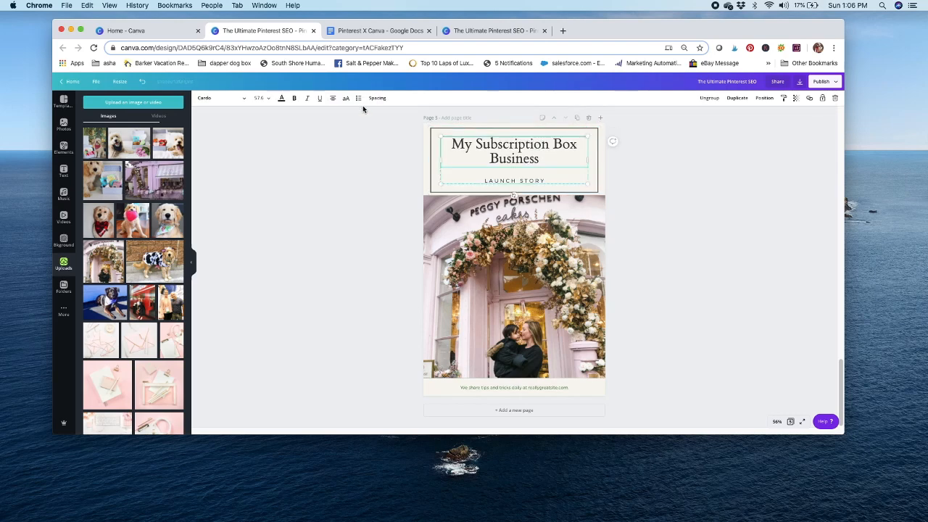
click(269, 99)
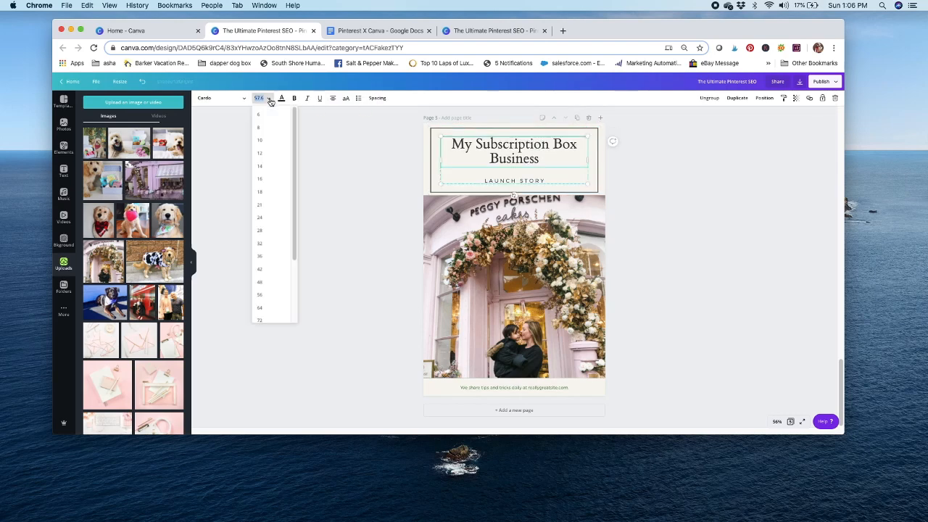
click(204, 99)
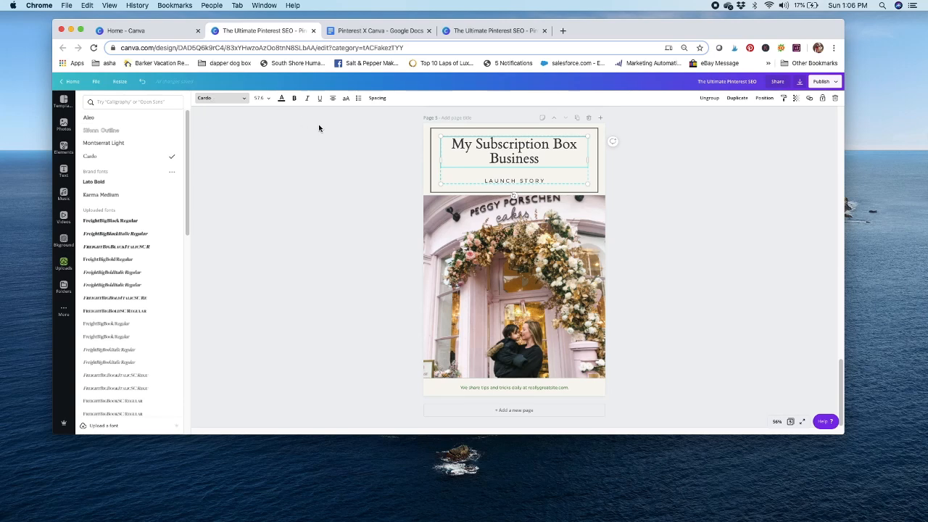
click(361, 166)
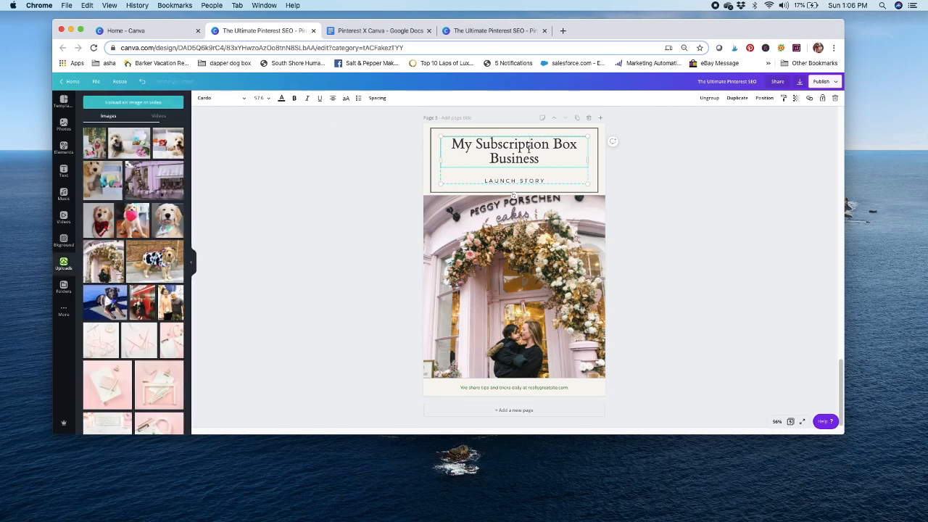
click(207, 98)
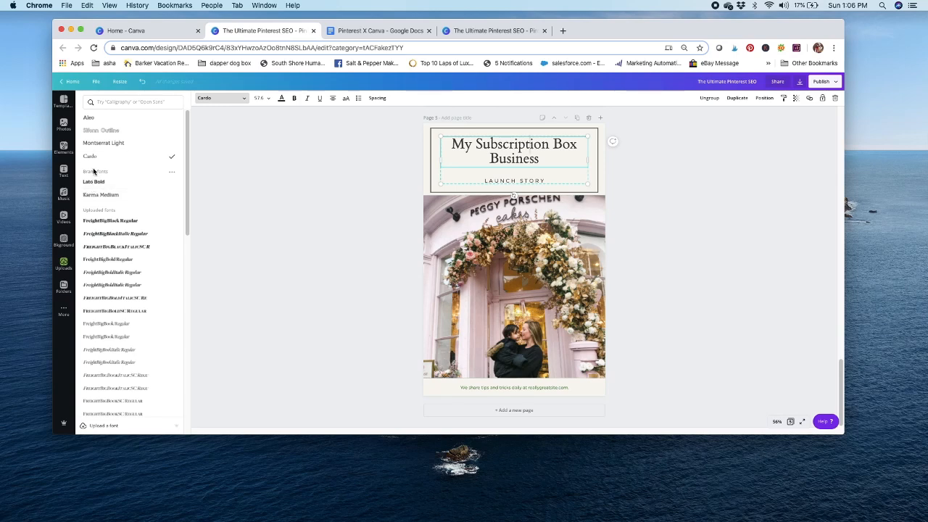
mouse_move(188, 179)
mouse_down()
mouse_move(186, 315)
mouse_move(195, 171)
mouse_up()
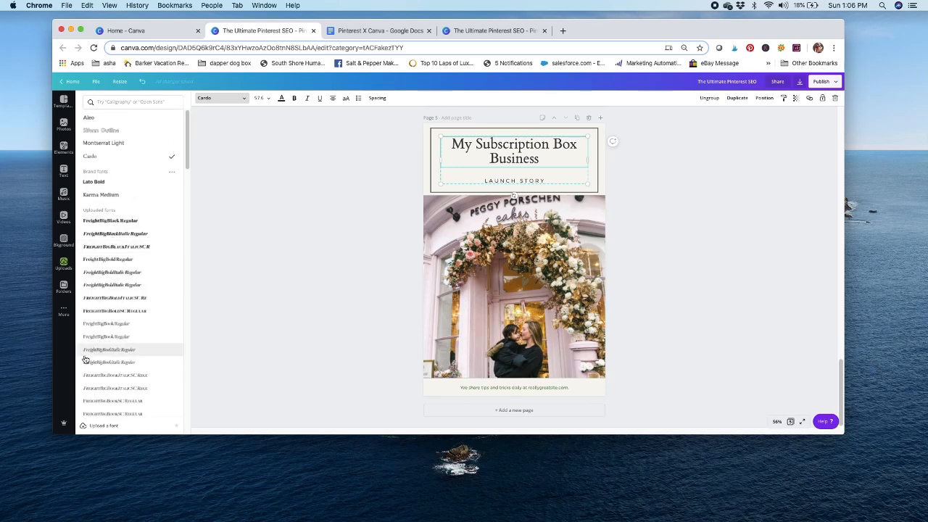
click(515, 183)
click(519, 159)
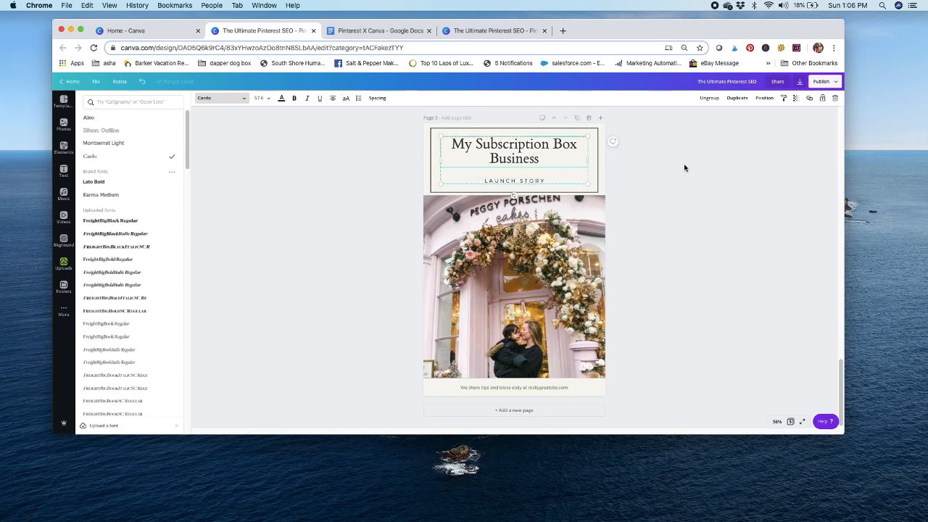
click(685, 166)
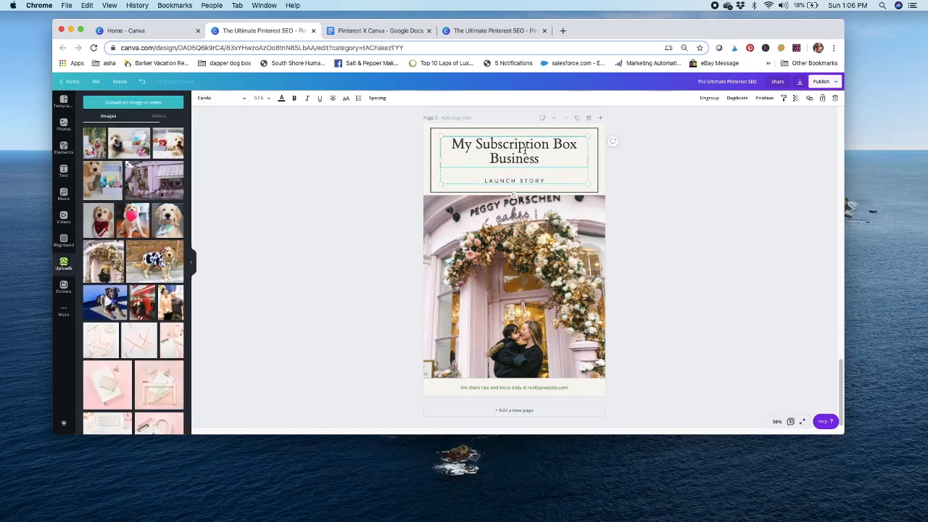
Step: Enlarge the "My Subscription Box Business" heading to font size 72, trying 48 and 64 first
click(263, 98)
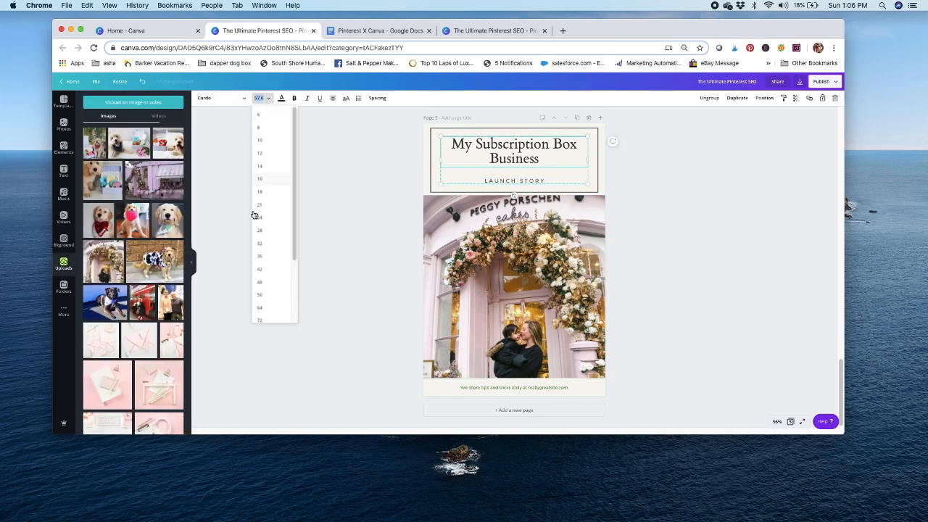
click(263, 280)
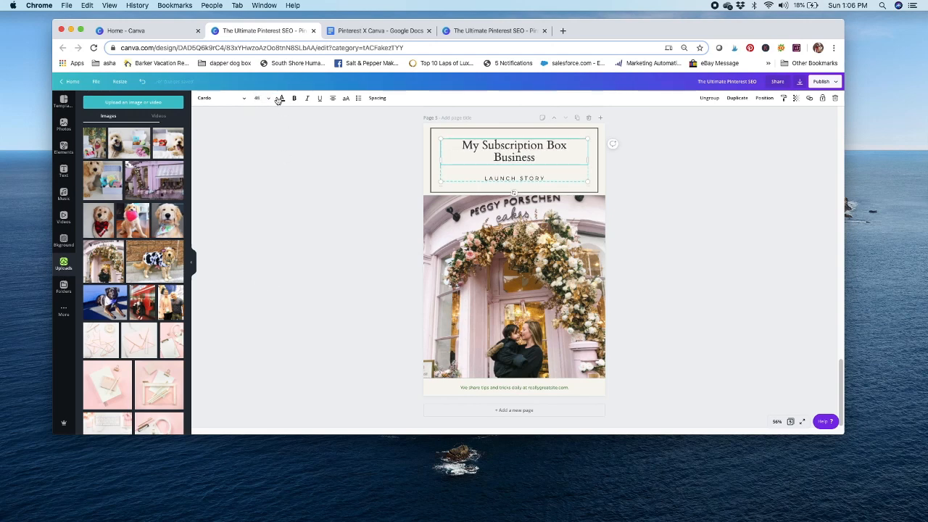
click(263, 98)
click(262, 240)
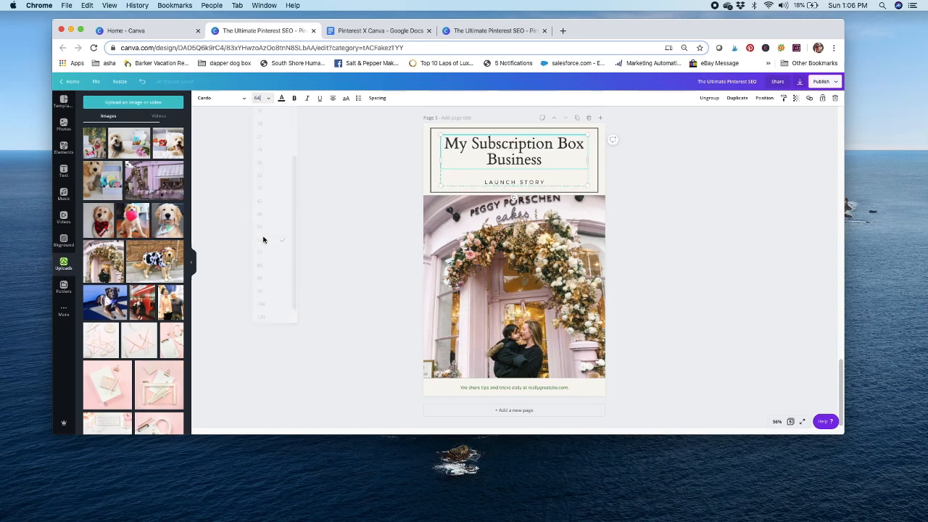
click(265, 98)
click(263, 236)
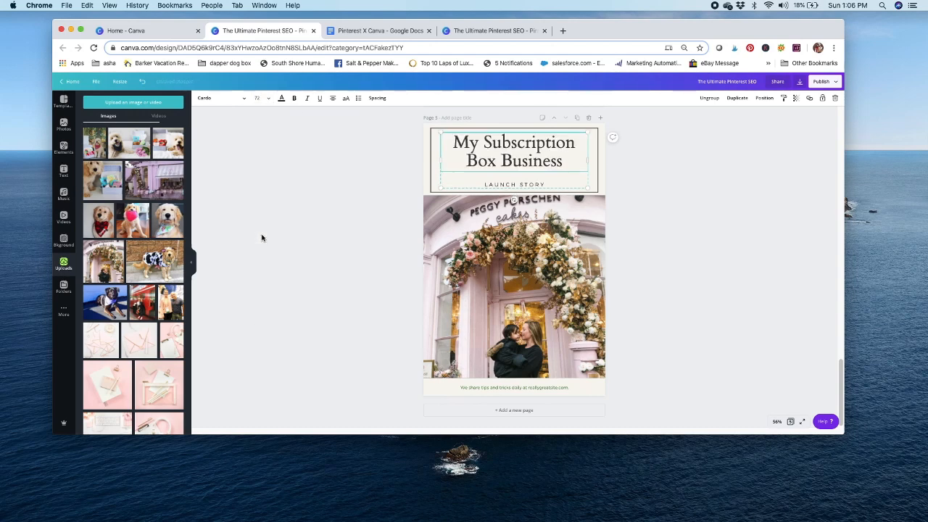
Step: Increase the "LAUNCH STORY" subtitle's font size to 32 and further to 36
click(517, 185)
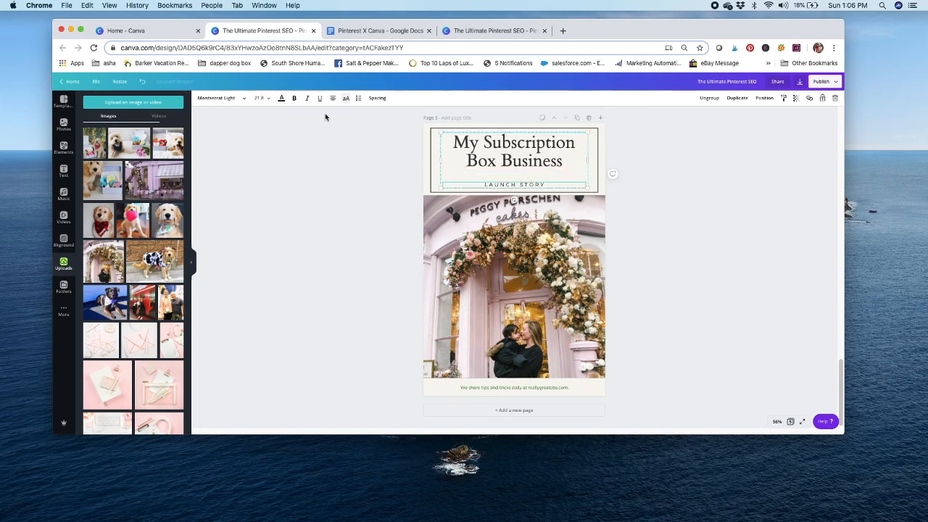
click(268, 99)
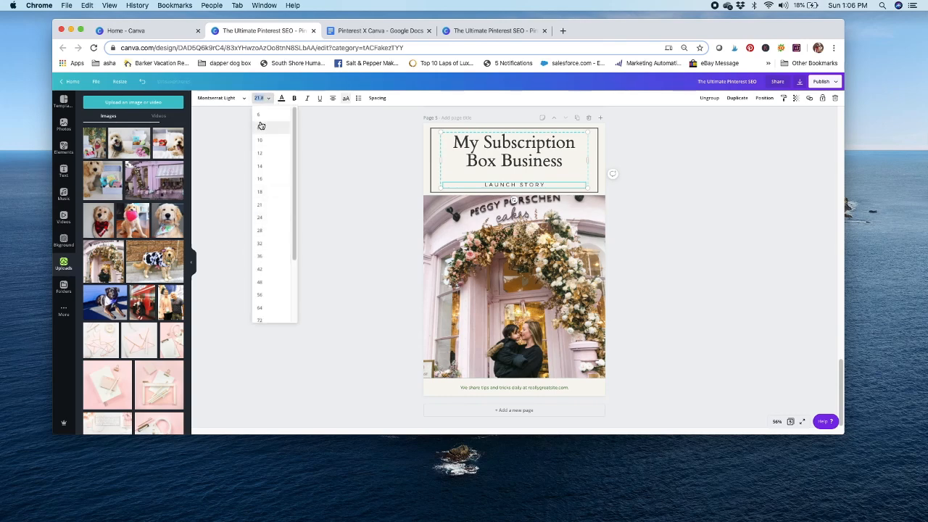
click(260, 243)
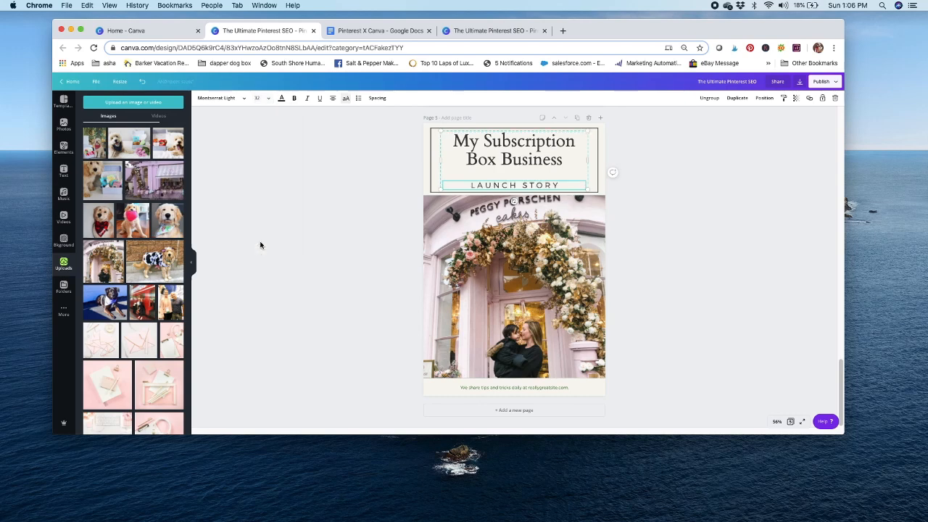
click(269, 99)
click(260, 227)
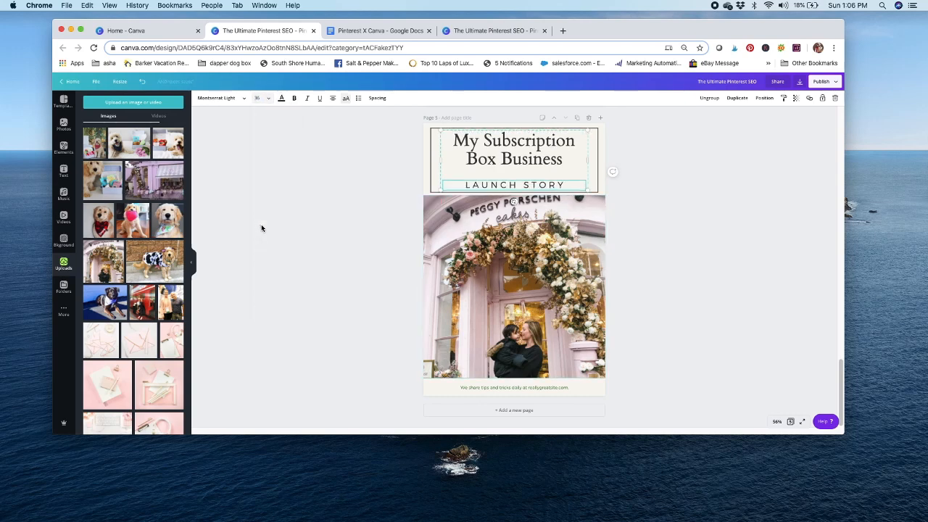
click(632, 163)
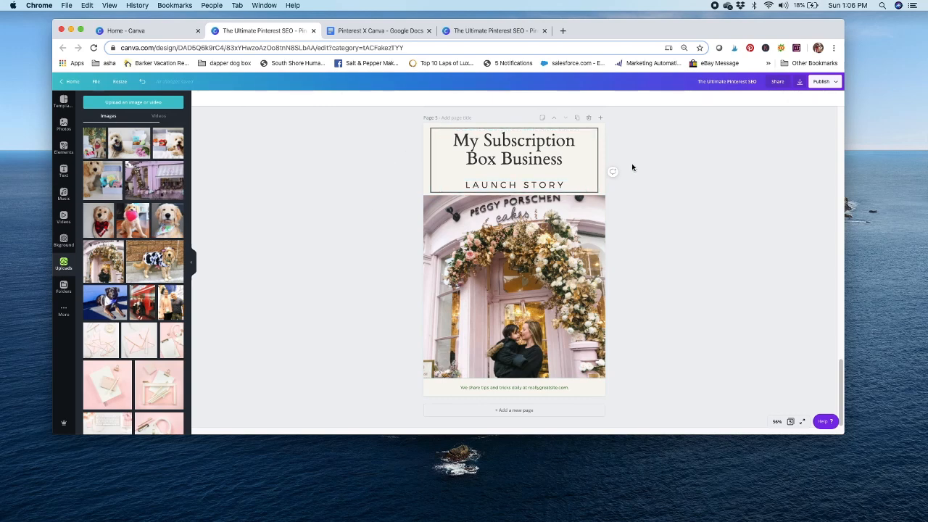
Step: Tighten the line height of the "My Subscription Box Business" heading to about 0.9
click(541, 152)
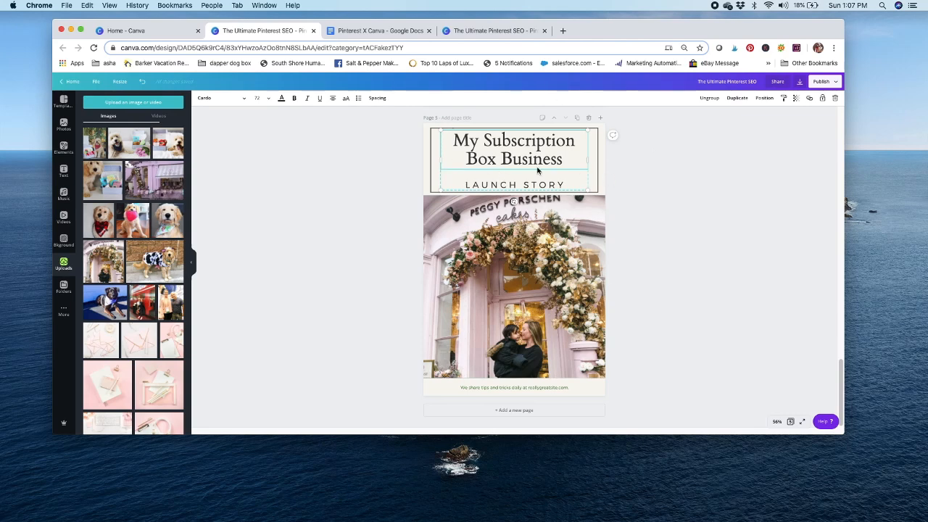
click(376, 98)
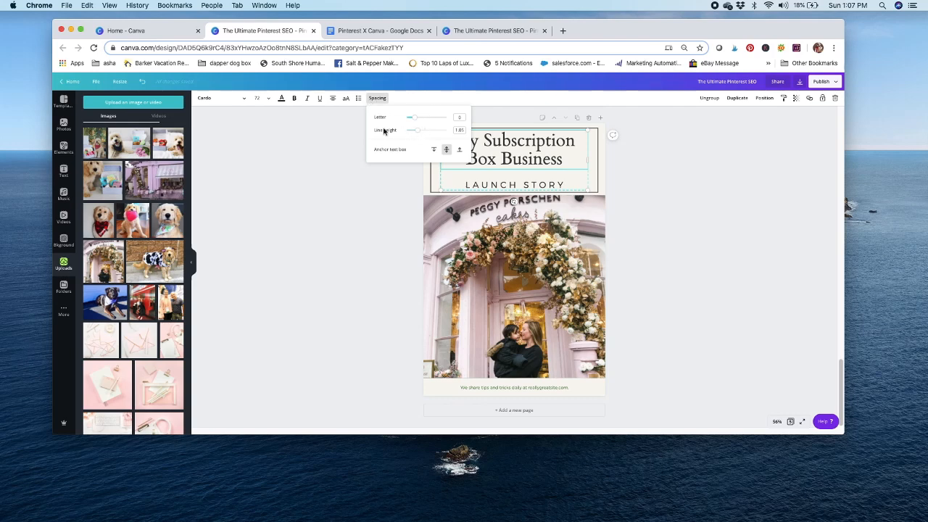
drag(419, 133, 415, 132)
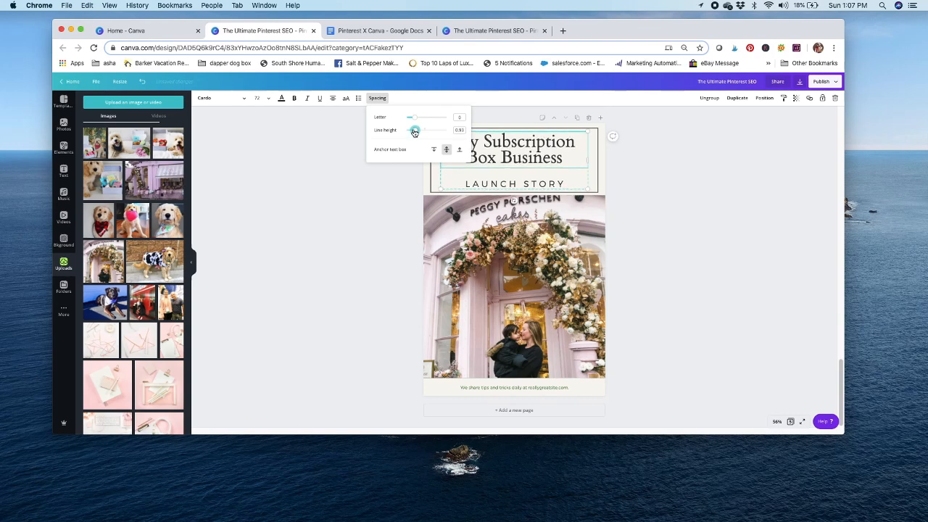
click(471, 183)
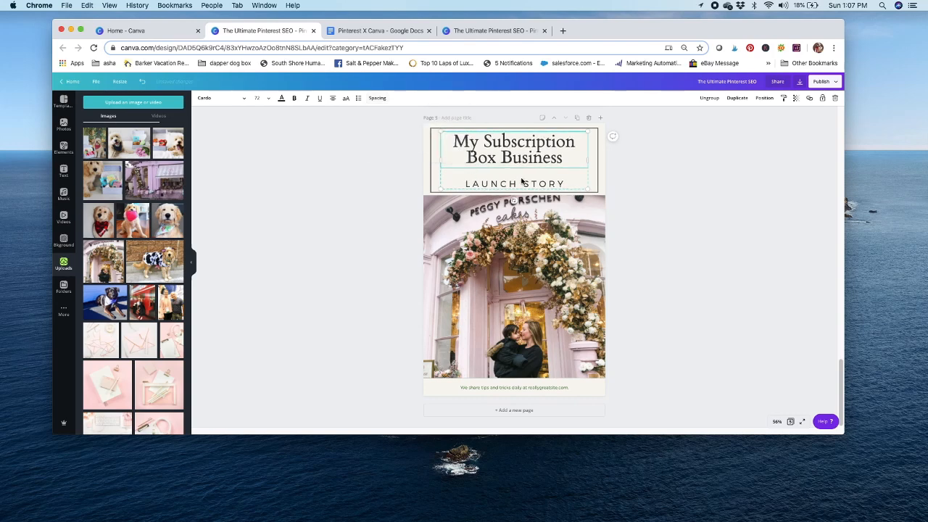
Step: Move the grouped heading and subtitle slightly upwards inside the frame
double_click(570, 184)
click(571, 184)
click(472, 161)
drag(509, 178, 508, 180)
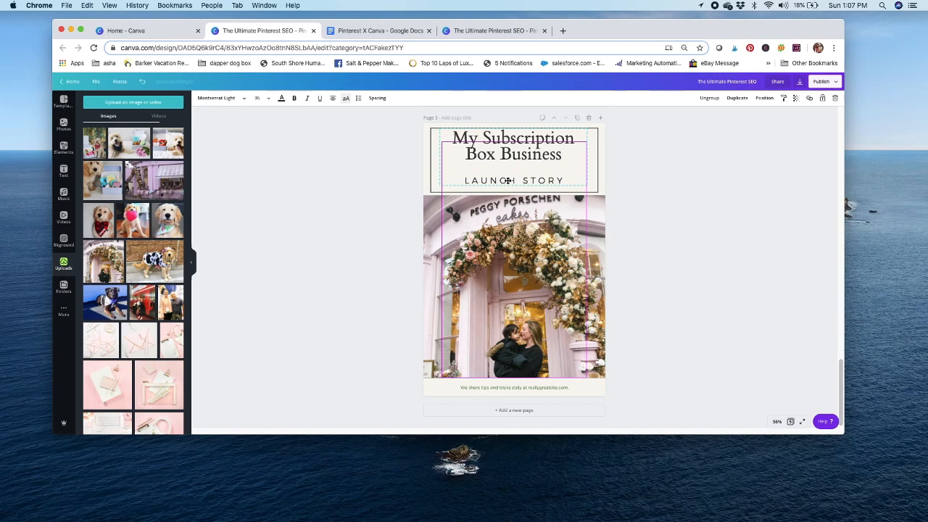
Step: Ungroup the heading texts and nudge "My Subscription Box Business" horizontally to centre it in the frame
click(704, 174)
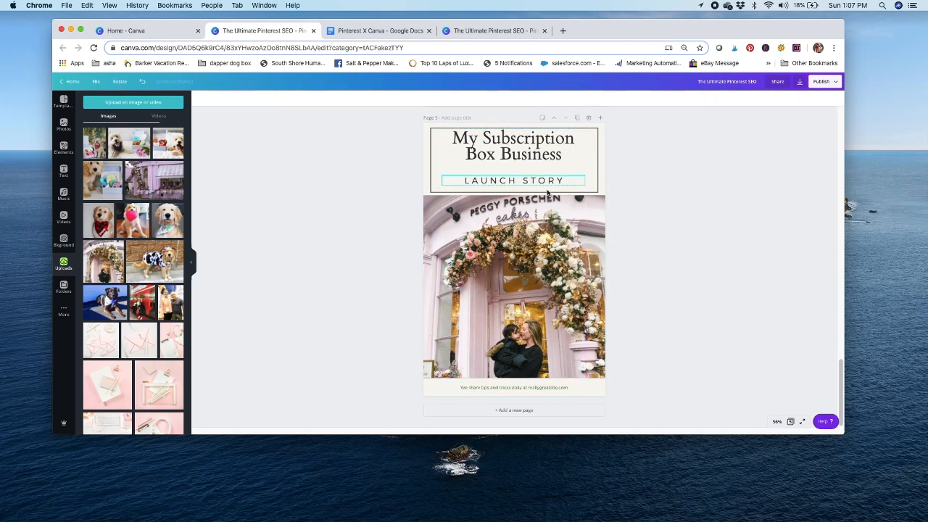
click(513, 151)
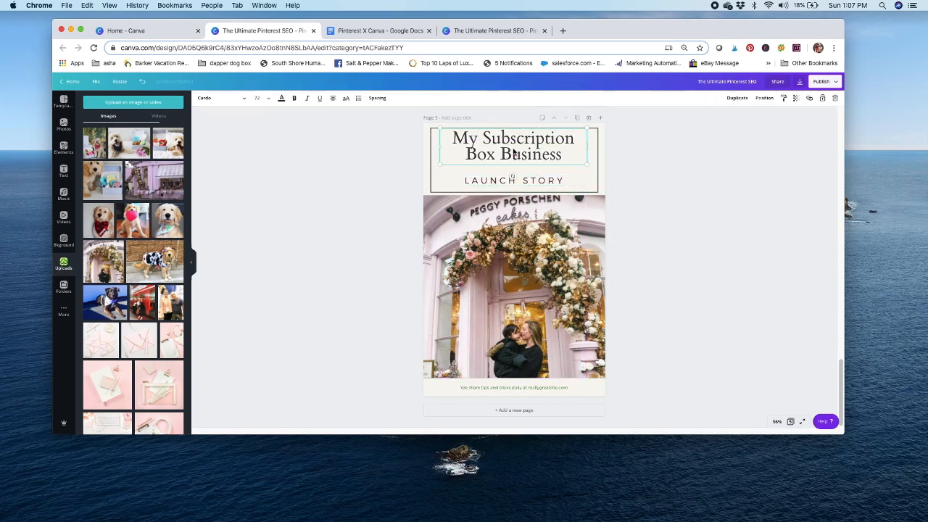
drag(514, 151, 526, 183)
Step: Enlarge the "LAUNCH STORY" subtitle to font size 48 and move it slightly up towards the heading
click(528, 183)
click(261, 98)
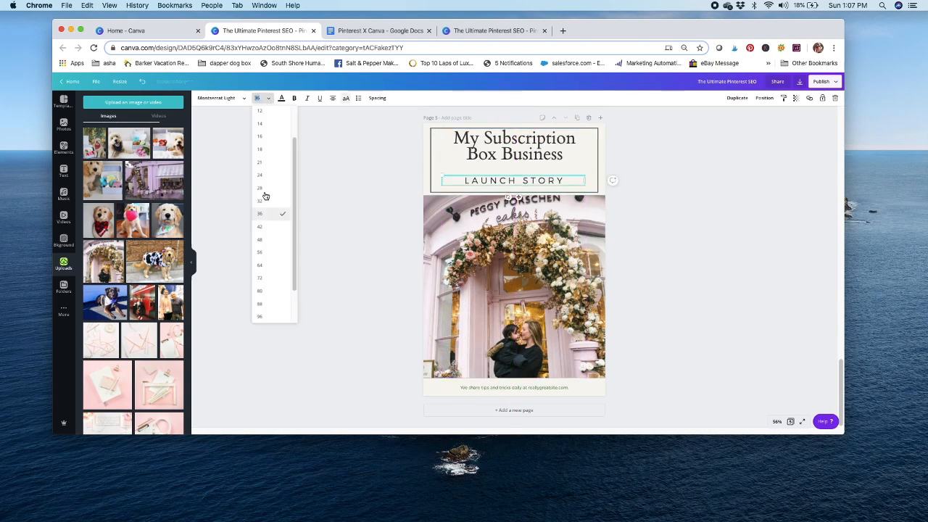
click(264, 231)
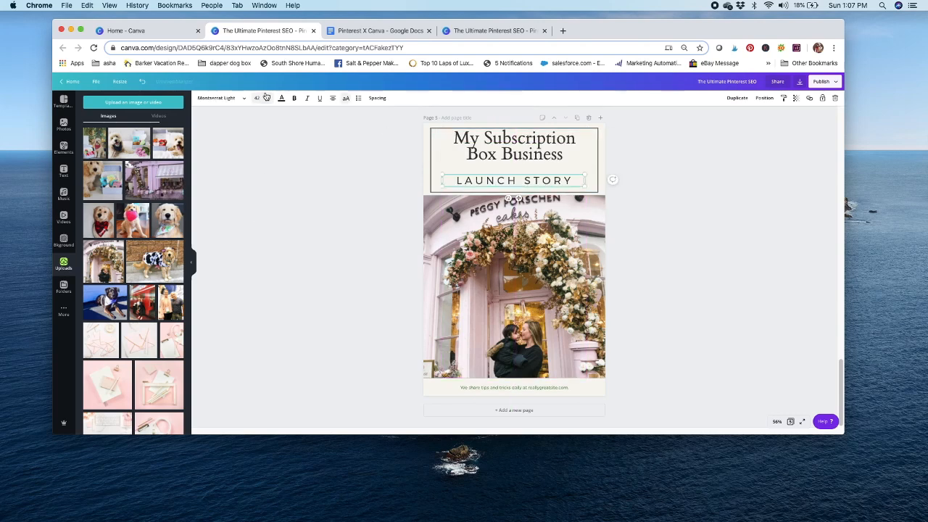
click(261, 98)
click(263, 227)
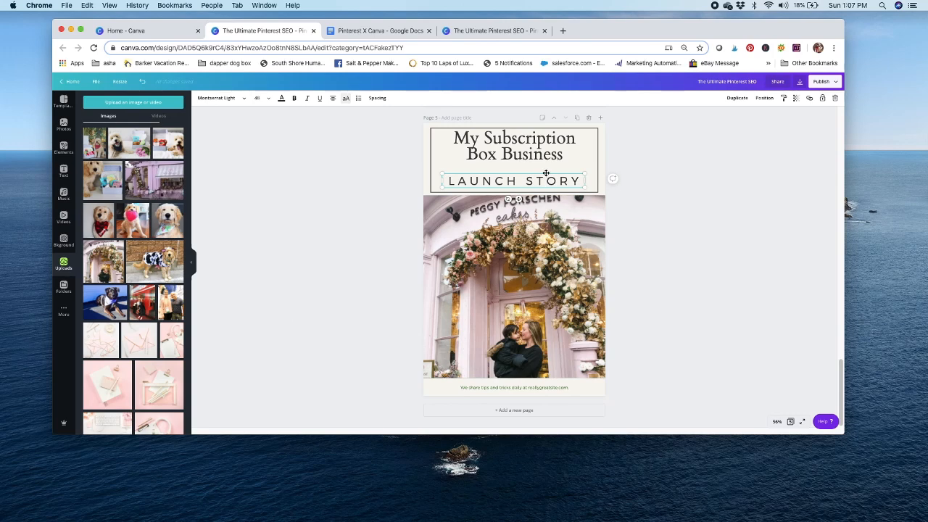
drag(546, 172, 544, 169)
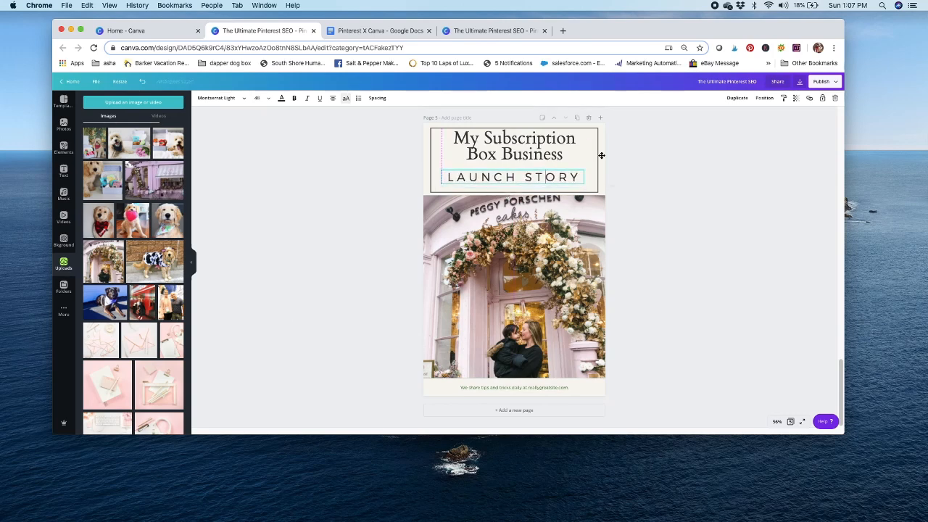
click(715, 200)
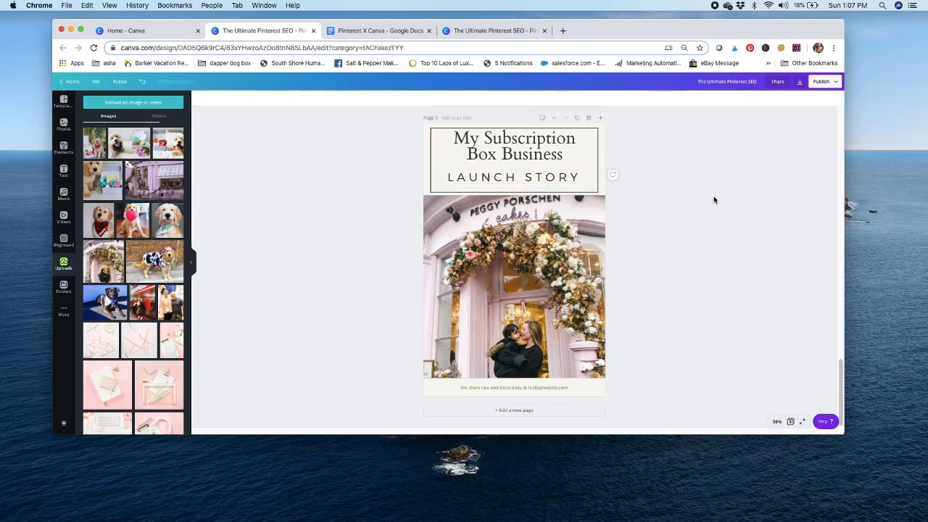
Step: Change the pin's cream background behind the heading to white using the marketing brand palette
click(601, 151)
click(201, 99)
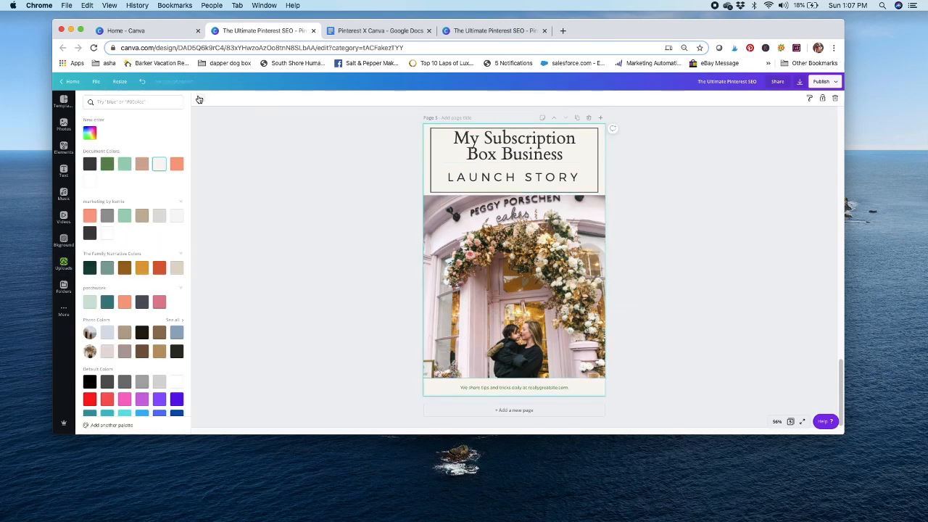
click(107, 235)
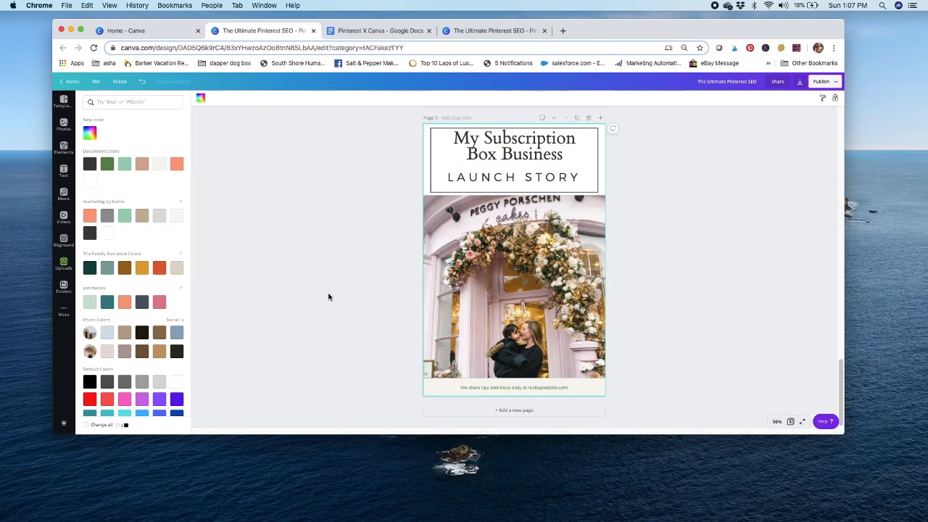
Step: Recrop the pink shopfront photo by enlarging and repositioning it in its frame, cutting off the shop sign above the flower arch
click(545, 250)
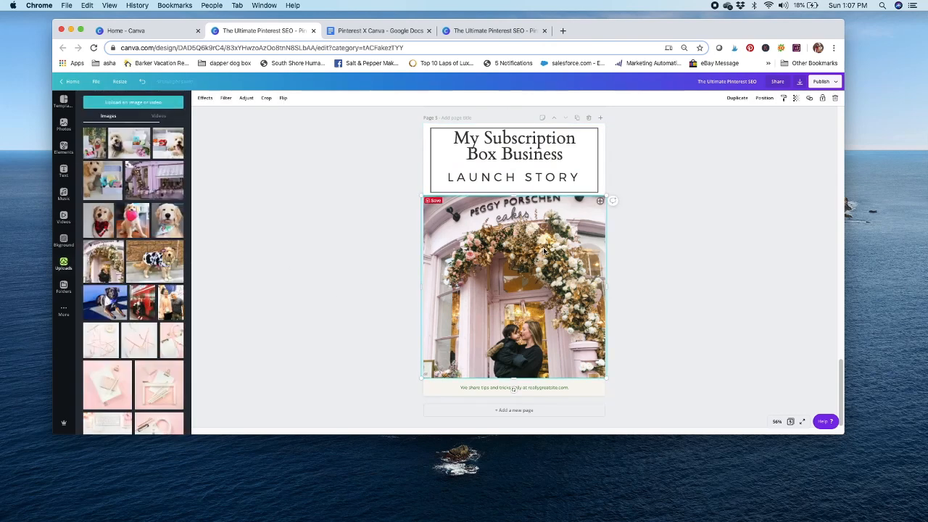
double_click(532, 249)
drag(532, 249, 528, 203)
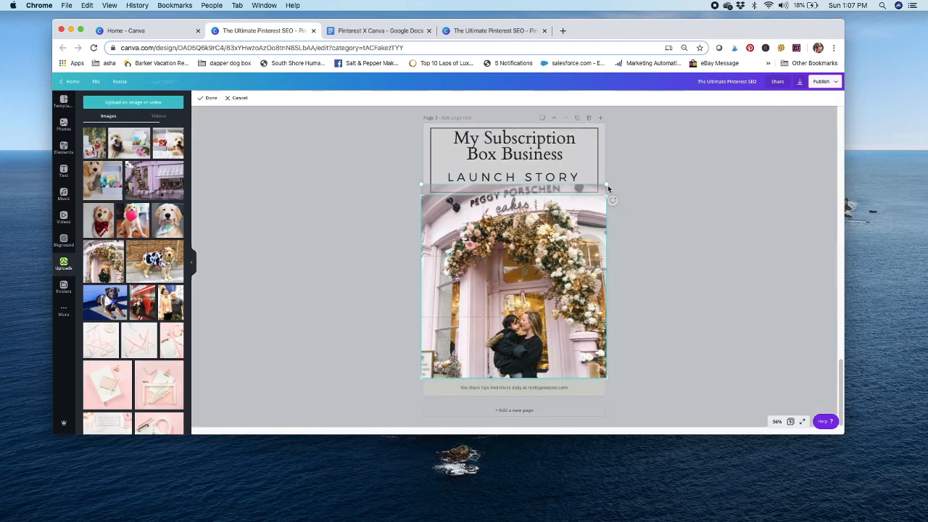
drag(607, 185, 617, 151)
drag(545, 248, 521, 247)
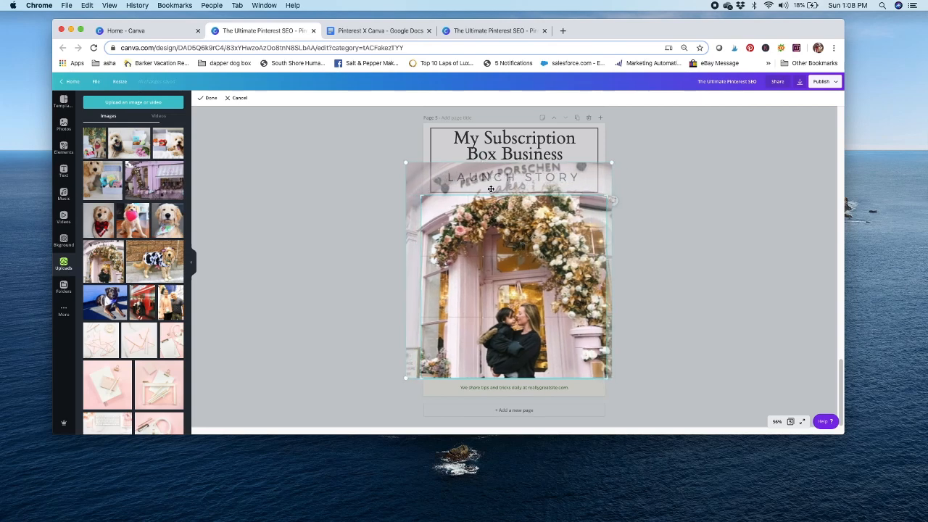
click(203, 98)
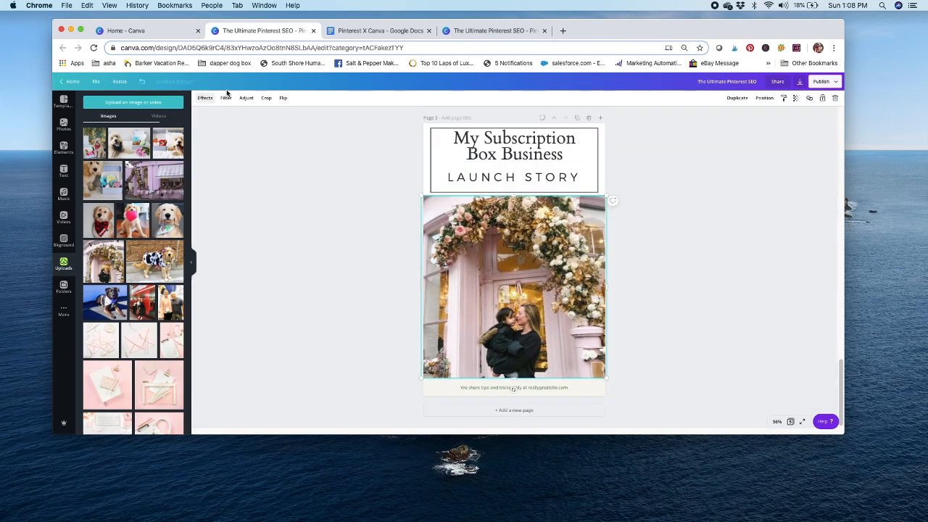
Step: Move the "My Subscription Box Business" heading slightly down within its frame, closer to the "LAUNCH STORY" subtitle
click(700, 257)
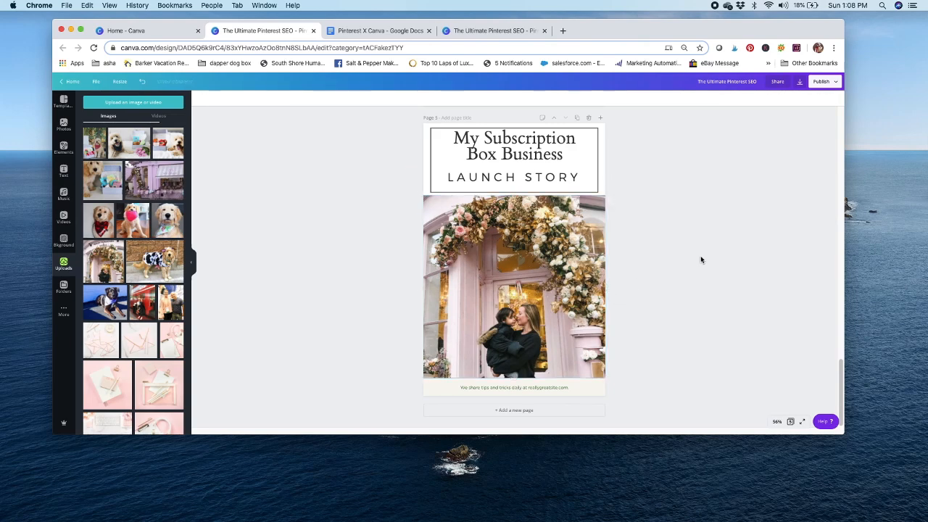
click(552, 157)
drag(553, 157, 549, 159)
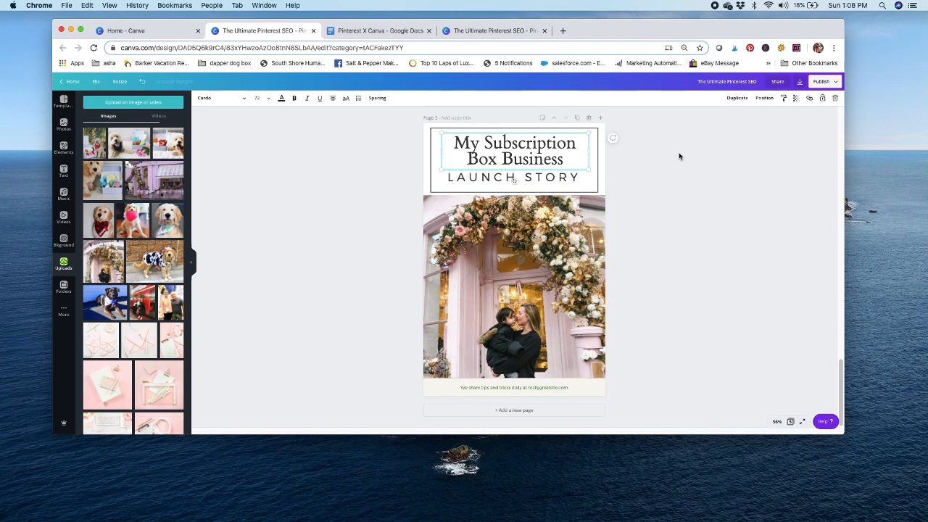
click(393, 150)
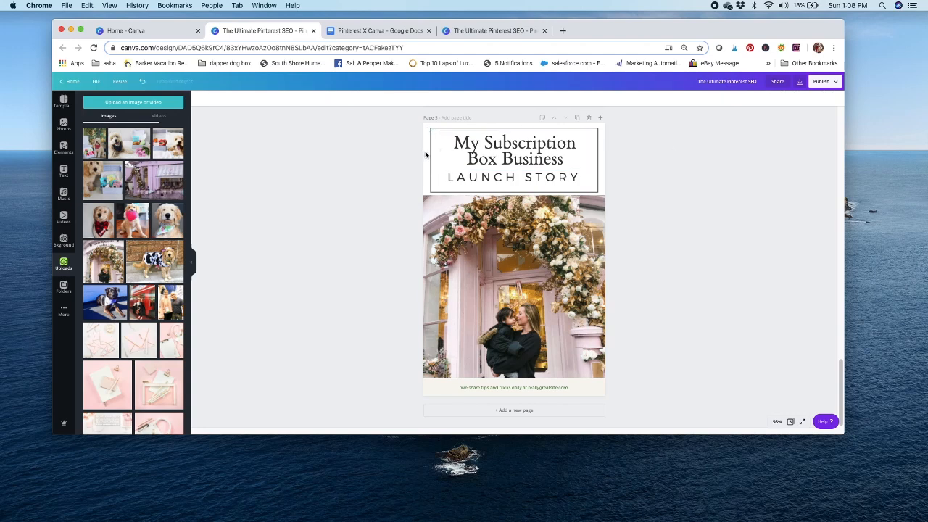
Step: Try coral, grey and charcoal from the marketing brand palette as the pin's background, then return it to white
click(428, 149)
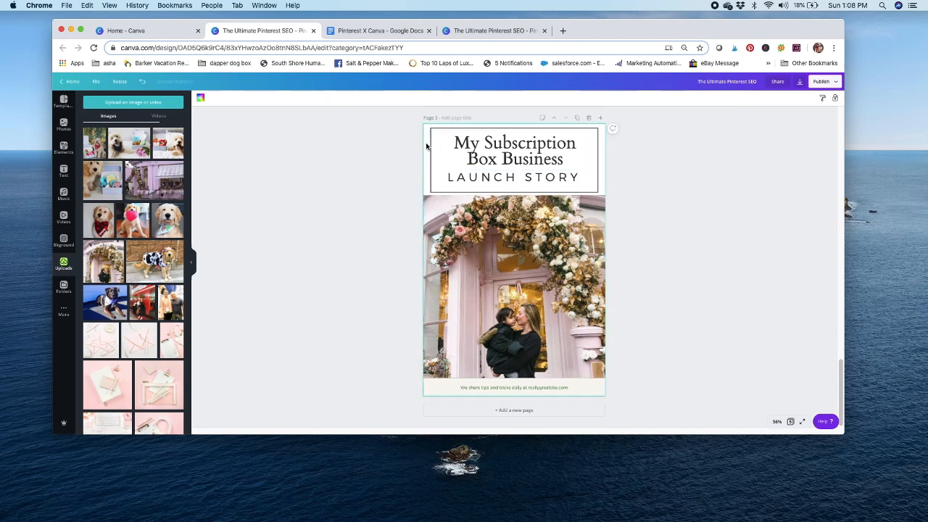
click(440, 145)
click(425, 136)
click(201, 99)
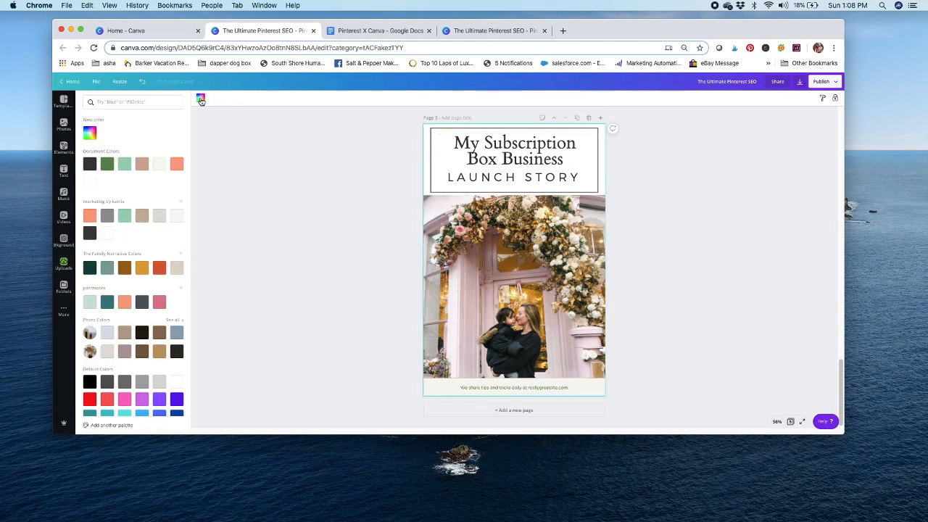
click(89, 217)
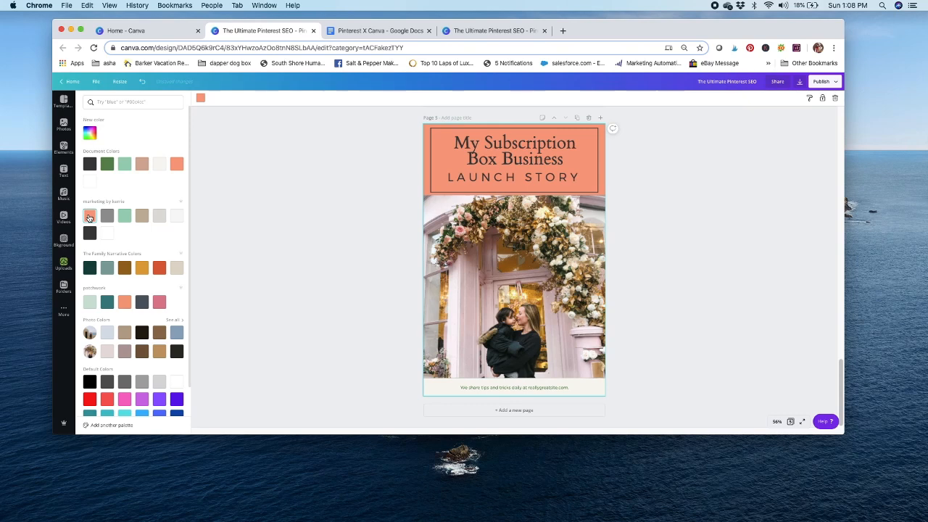
click(107, 217)
click(90, 234)
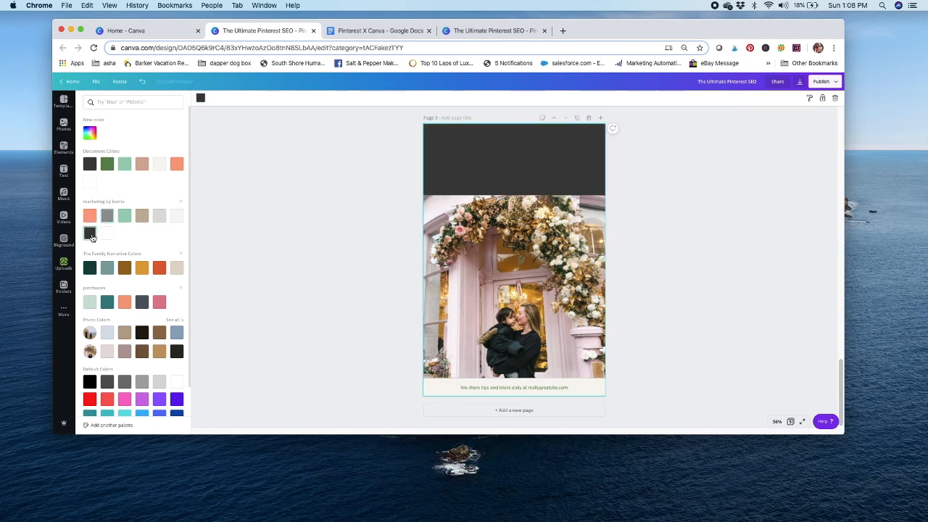
click(106, 233)
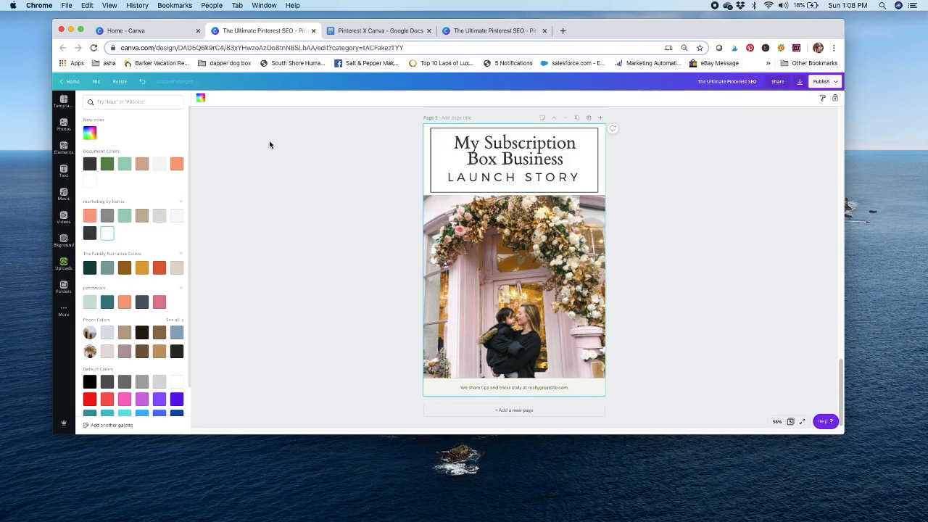
click(712, 200)
Step: Replace the tagline in the footer strip below the photo with "marketingbykerrie.com"
click(555, 389)
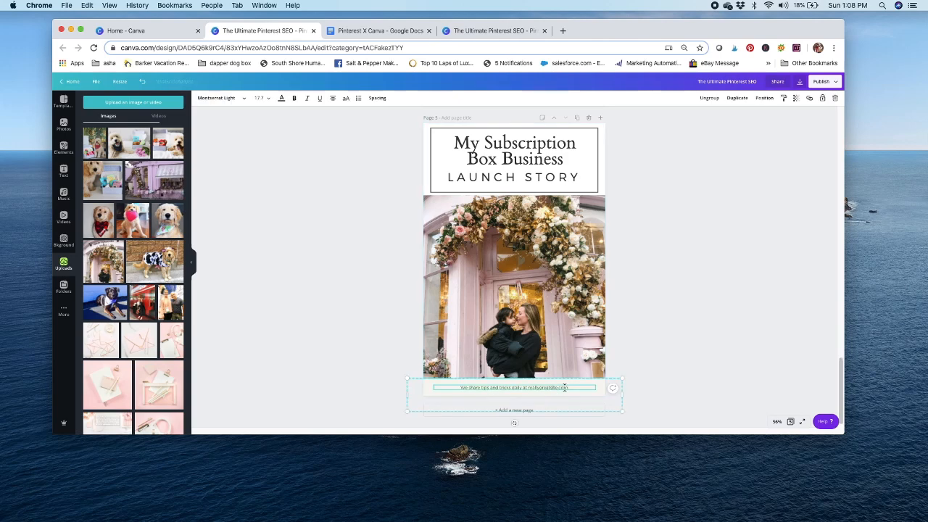
drag(575, 388, 448, 387)
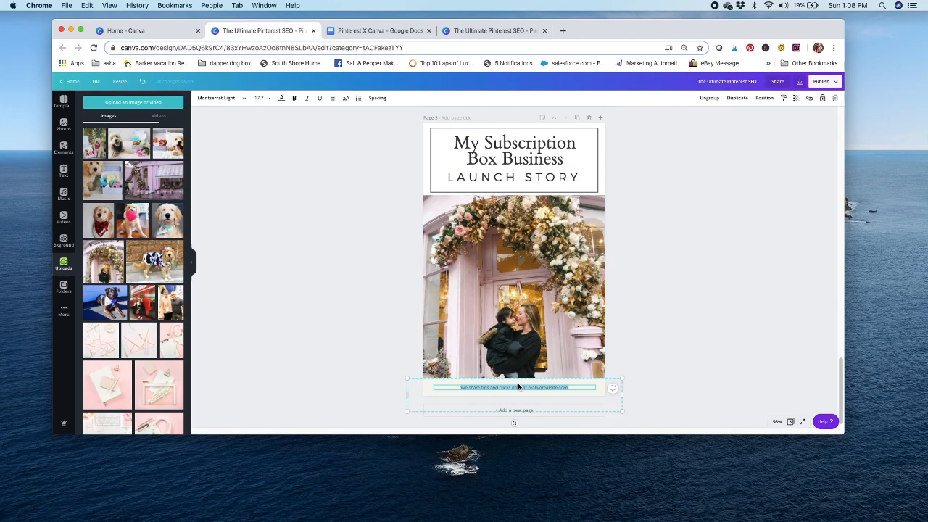
text(www)
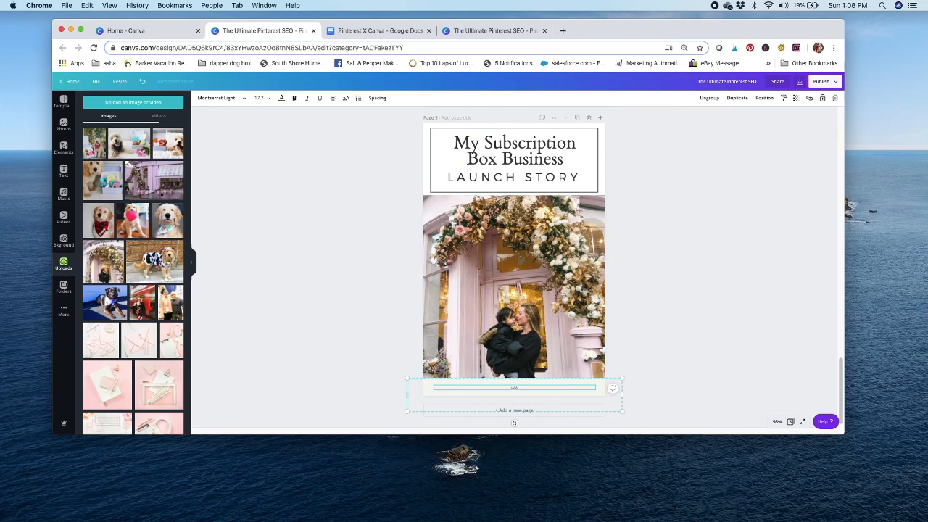
key(BackSpace)
key(BackSpace)
key(BackSpace)
text(marketingbykerrie.c)
Step: Set the footer web address to font size 24 and colour it charcoal from the marketing brand palette
click(260, 98)
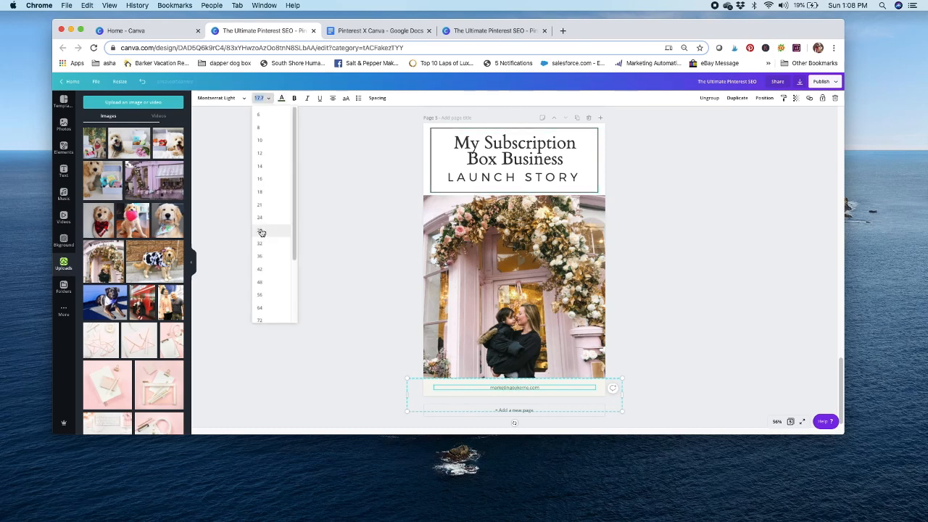
click(261, 217)
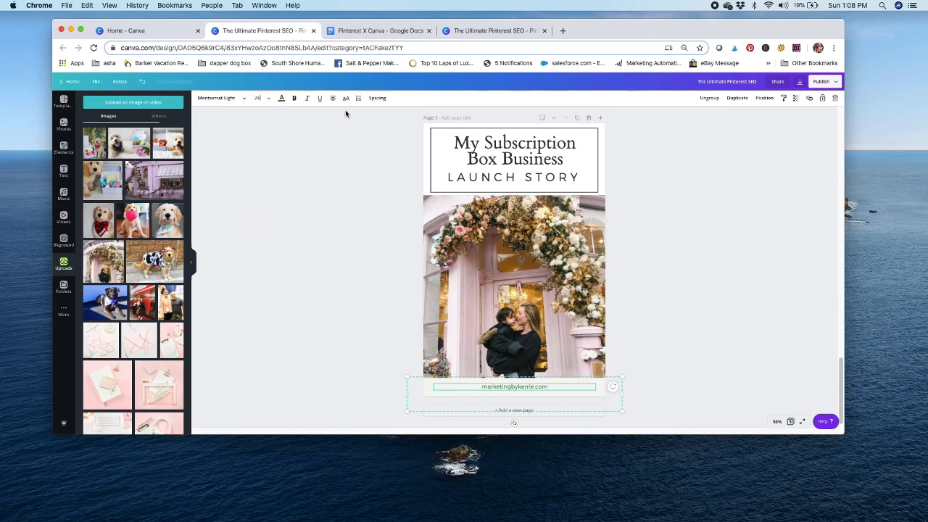
click(282, 98)
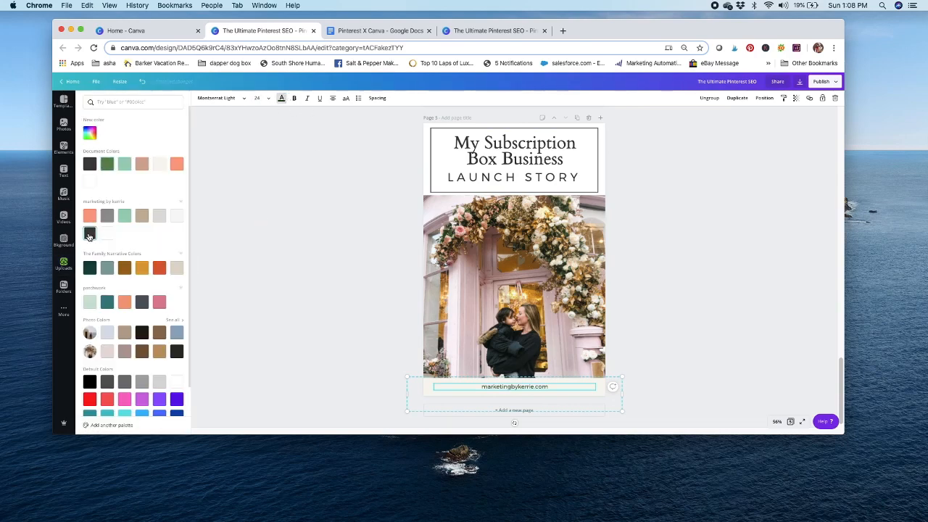
click(734, 283)
Step: Extend the shopfront photo's lower edge slightly over the footer strip and nudge the web address down to centre it
click(537, 333)
drag(513, 378, 514, 383)
click(512, 389)
click(539, 388)
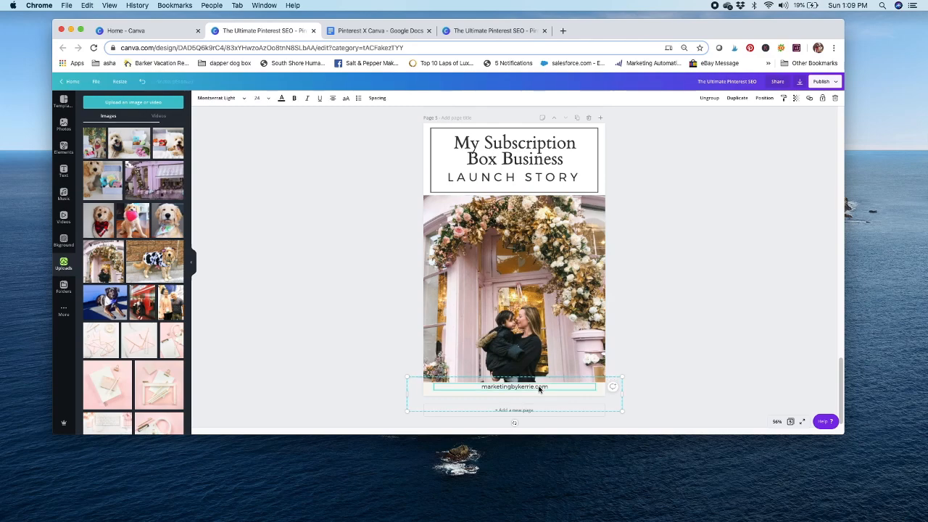
click(675, 275)
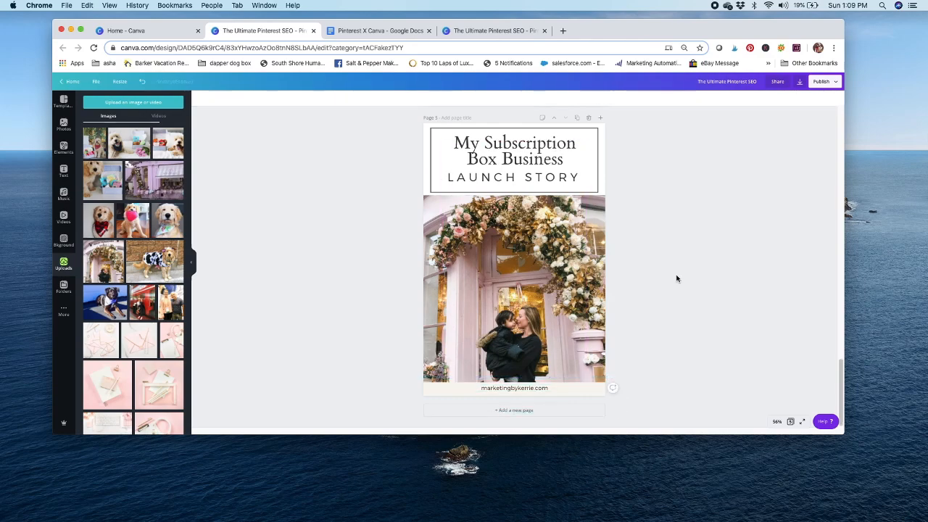
Step: Duplicate the page and place the photo of the dog with the gift box and tulips over the shopfront photo at page width
mouse_move(841, 377)
mouse_down()
mouse_move(846, 289)
mouse_move(841, 377)
mouse_up()
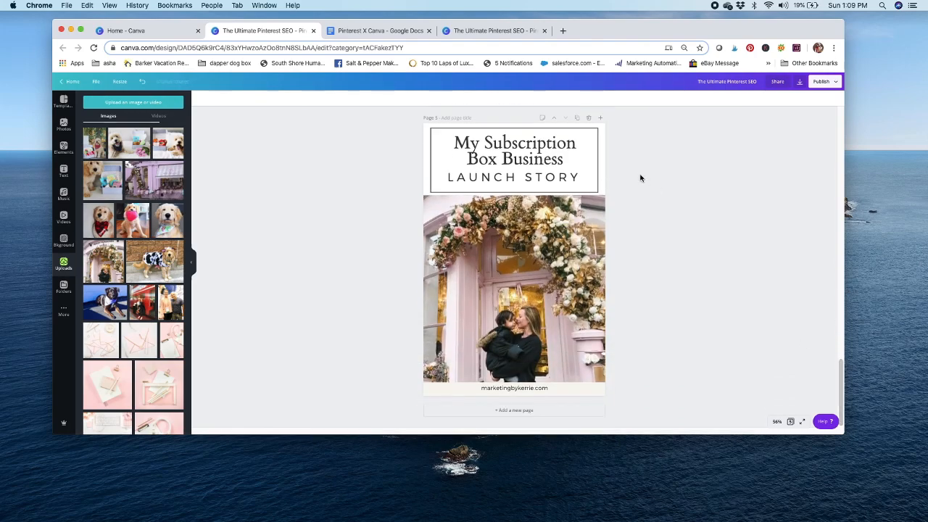
click(578, 117)
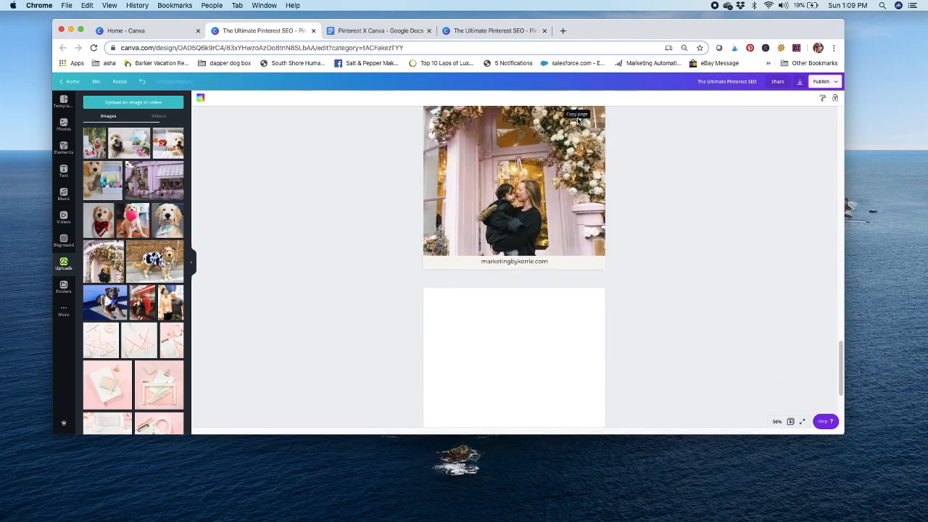
click(449, 252)
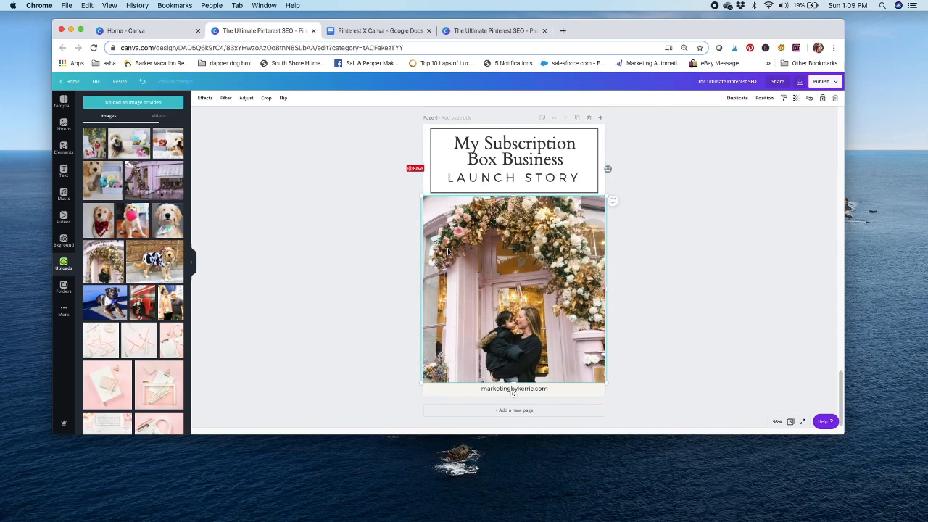
drag(121, 148, 503, 282)
drag(575, 245, 606, 221)
drag(441, 221, 431, 194)
drag(514, 202, 514, 196)
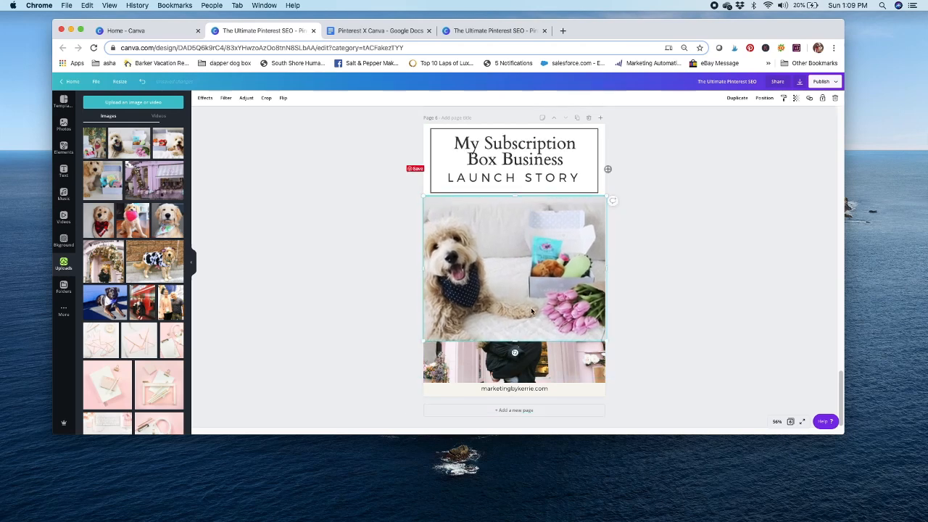
drag(533, 308, 535, 330)
Step: Delete the two old photos behind the dog photo and shift the dog photo to line up with the page edges
click(558, 206)
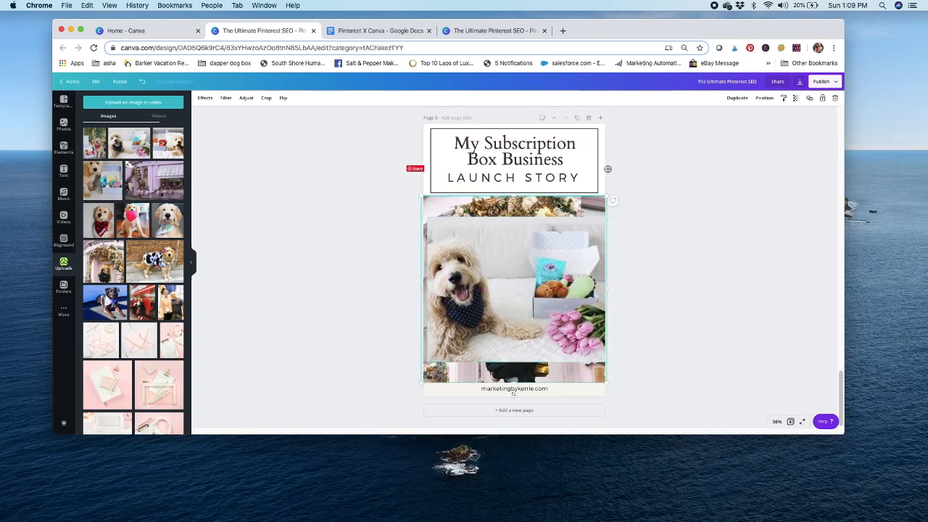
key(Delete)
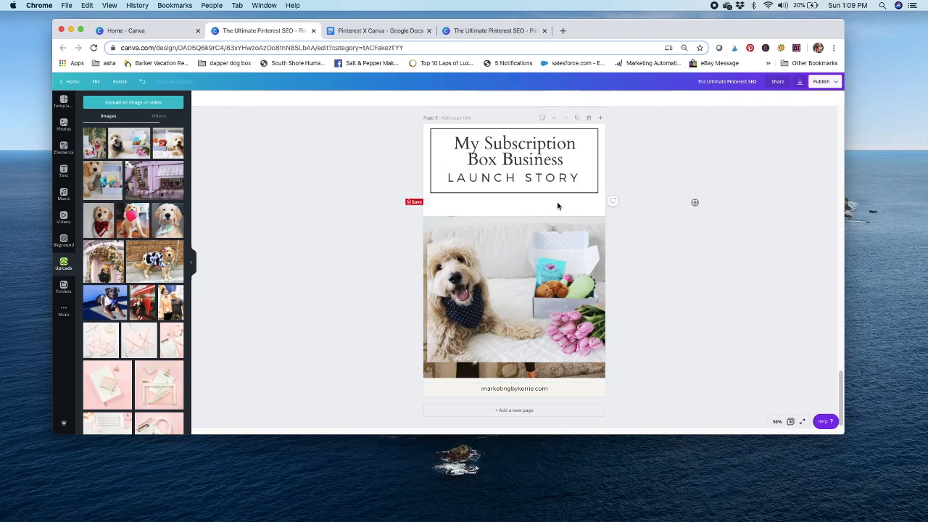
click(534, 373)
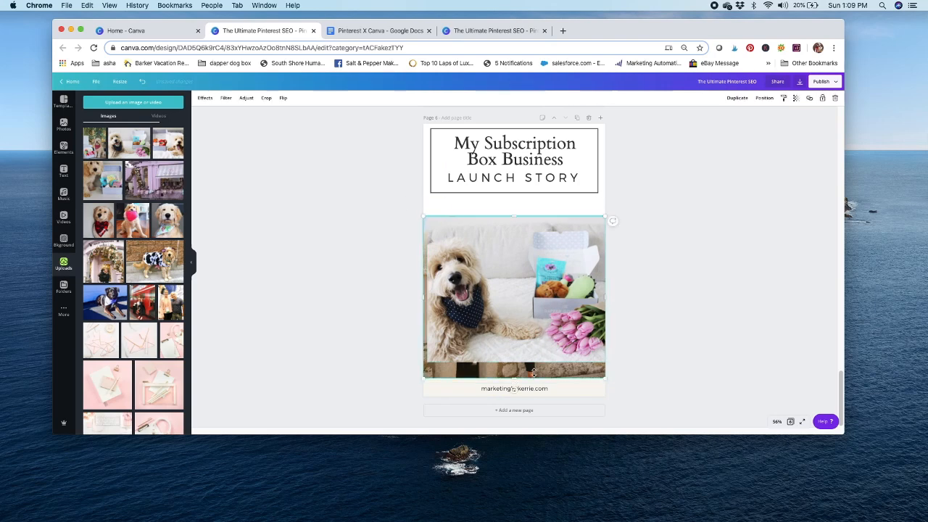
key(Delete)
click(520, 303)
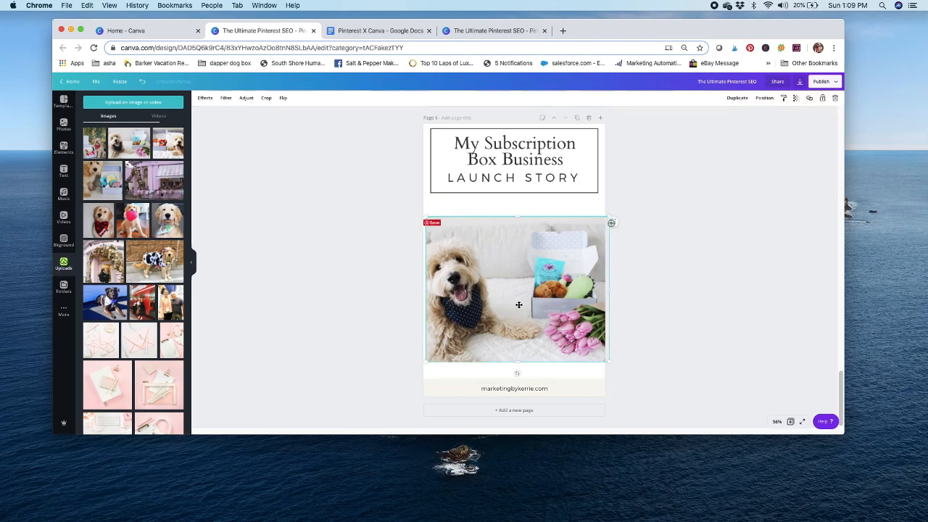
Step: Recolour the heading frame tan from the marketing brand palette, then delete this dog photo page
click(591, 159)
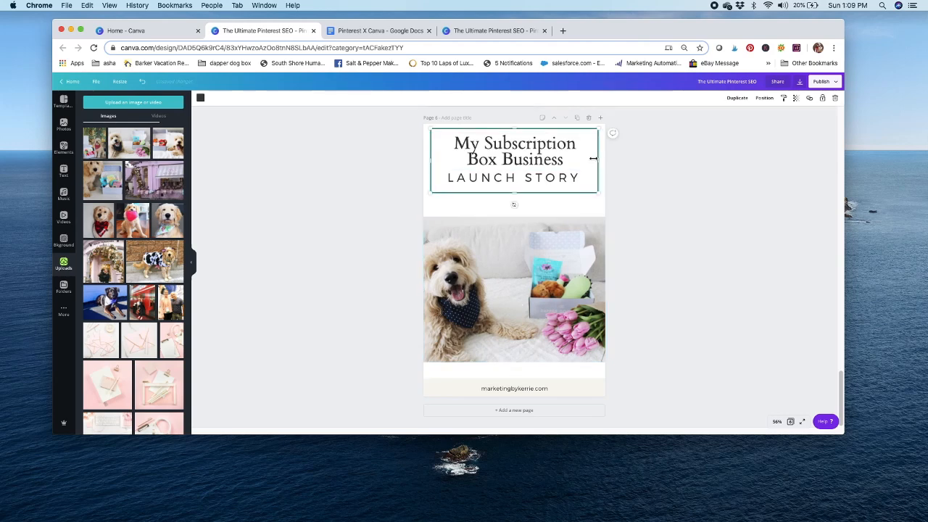
click(202, 99)
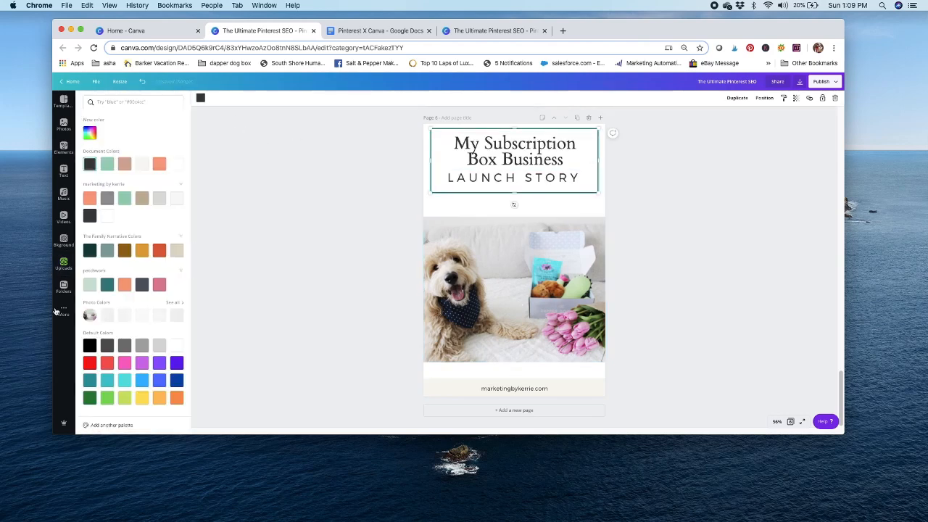
click(143, 198)
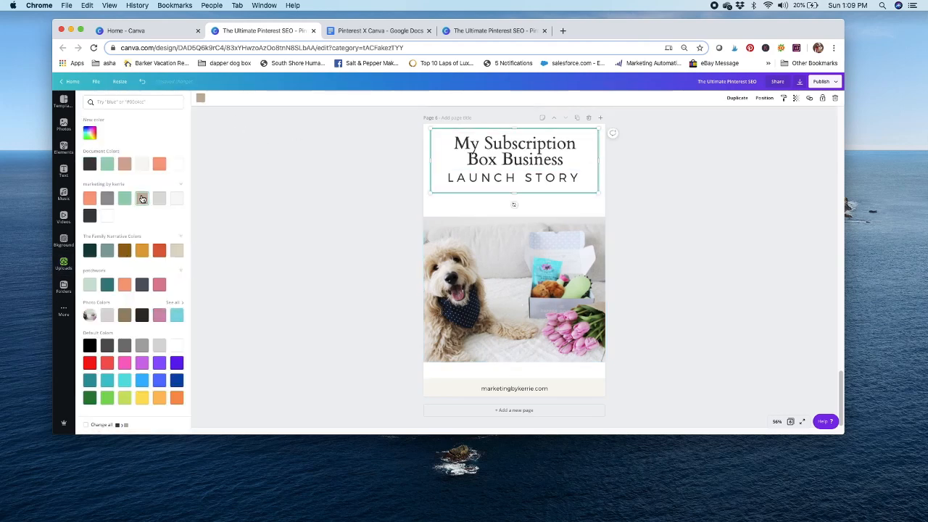
click(426, 142)
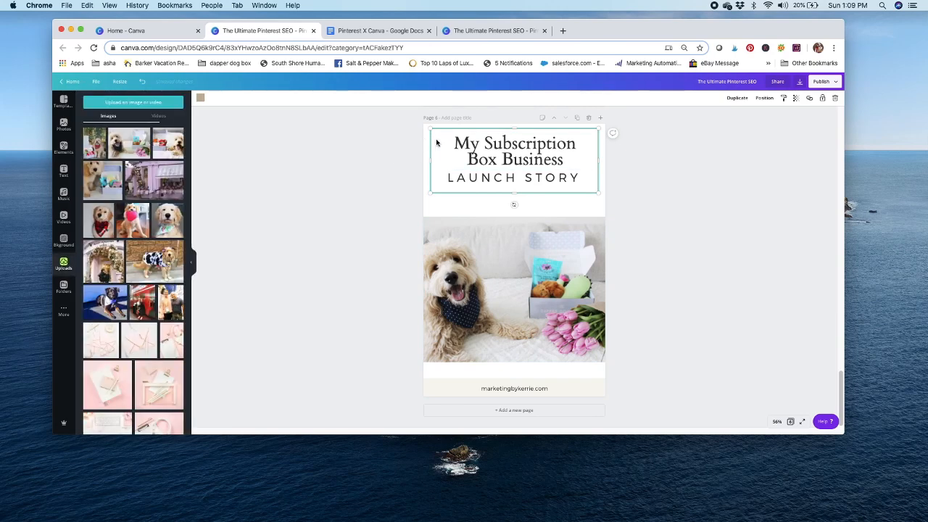
click(201, 100)
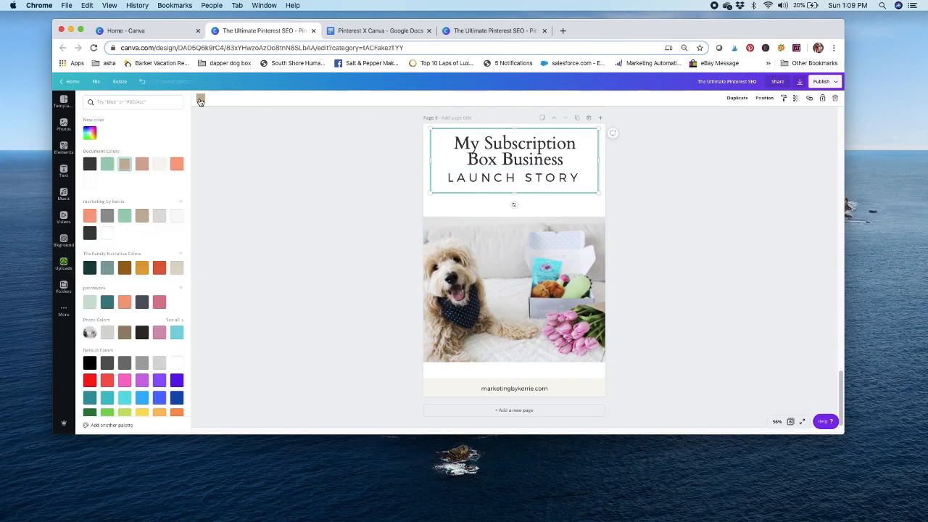
click(237, 197)
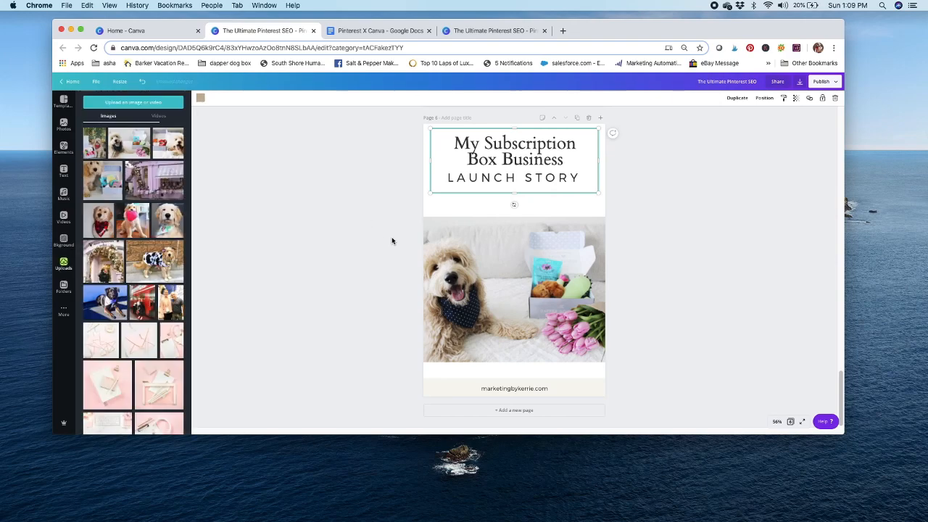
click(590, 119)
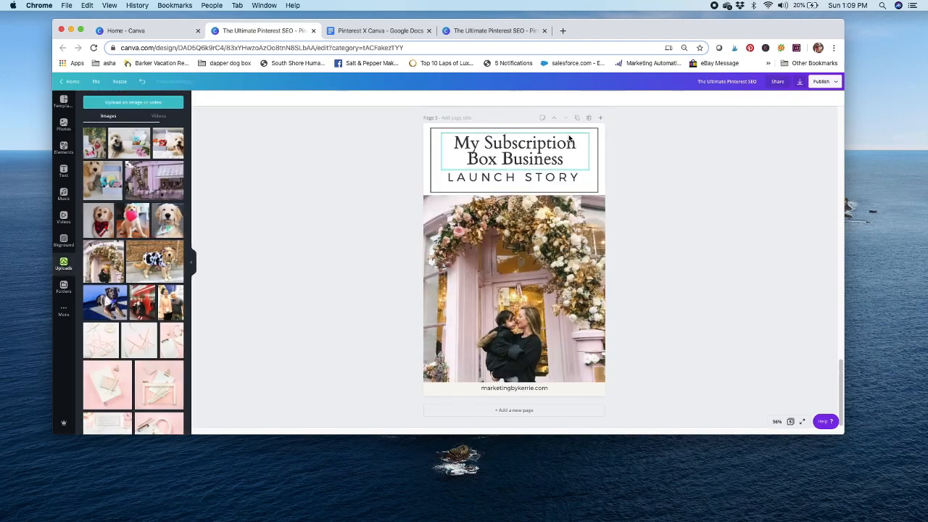
Step: Duplicate the launch story page and browse the Pinterest pin templates, opening the full recently used set
click(578, 120)
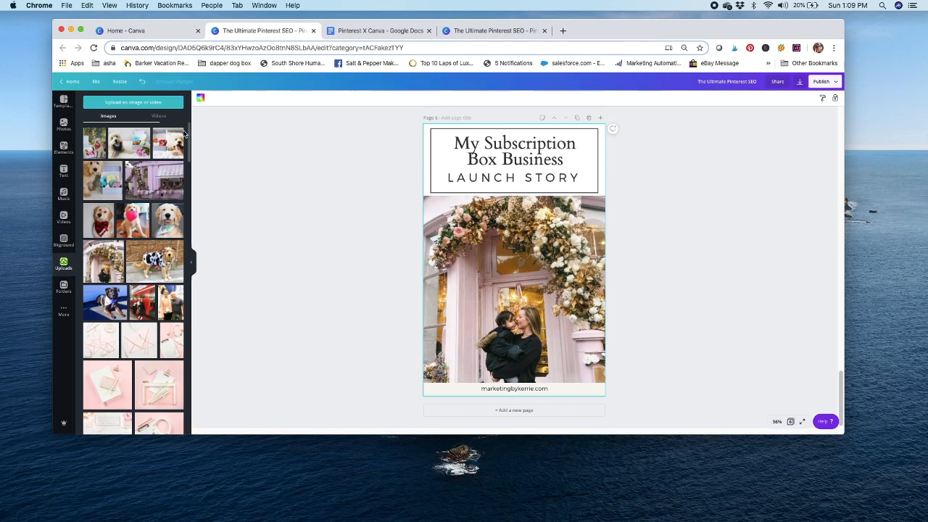
click(64, 103)
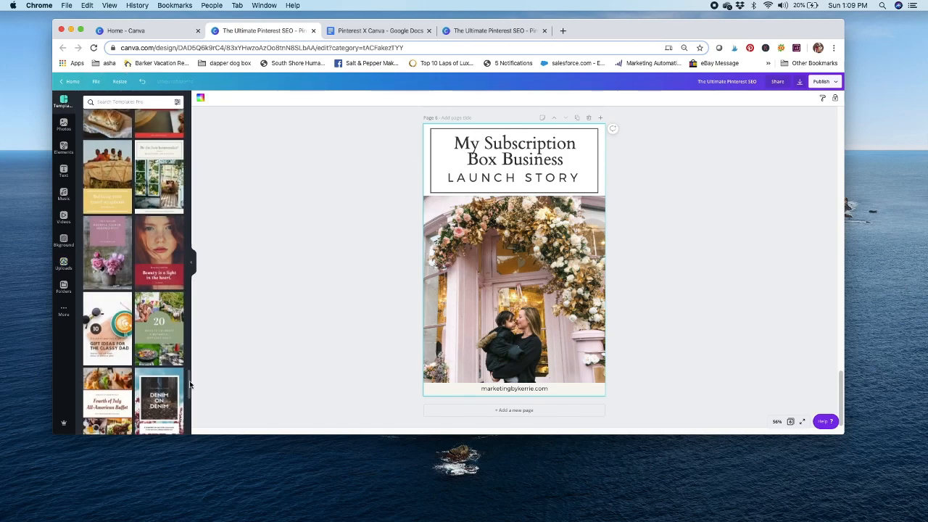
drag(190, 387, 190, 428)
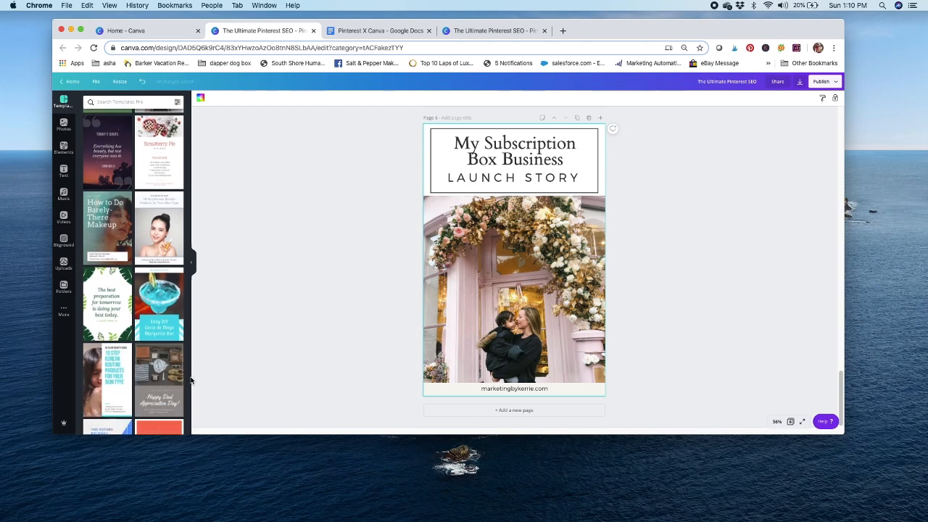
drag(191, 382, 186, 447)
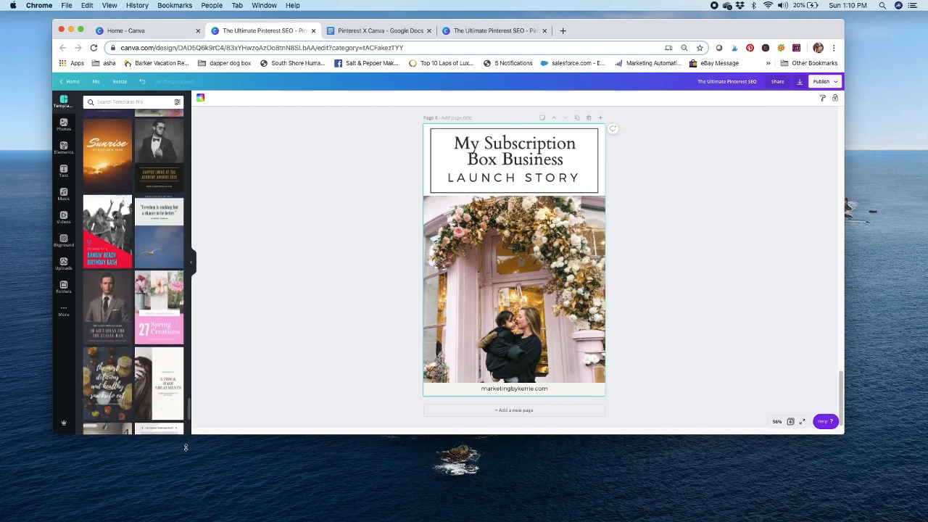
drag(185, 448, 206, 137)
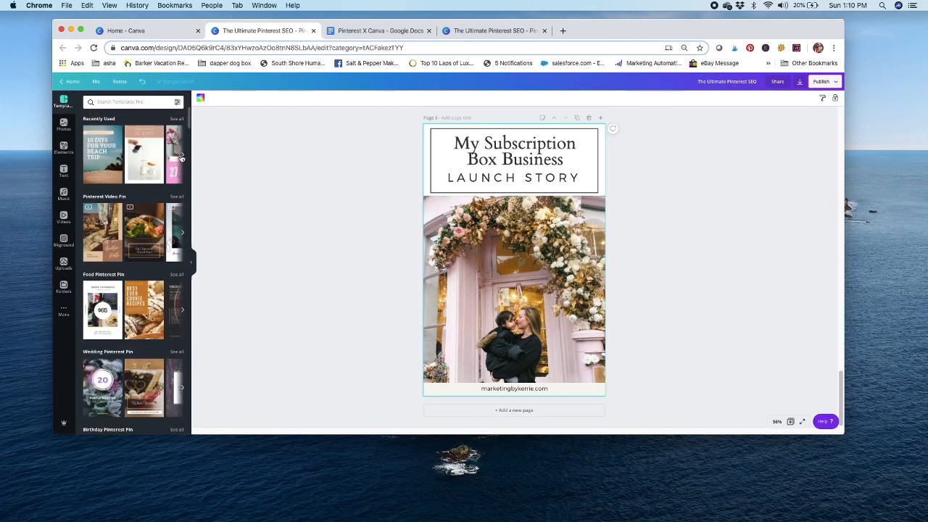
click(181, 157)
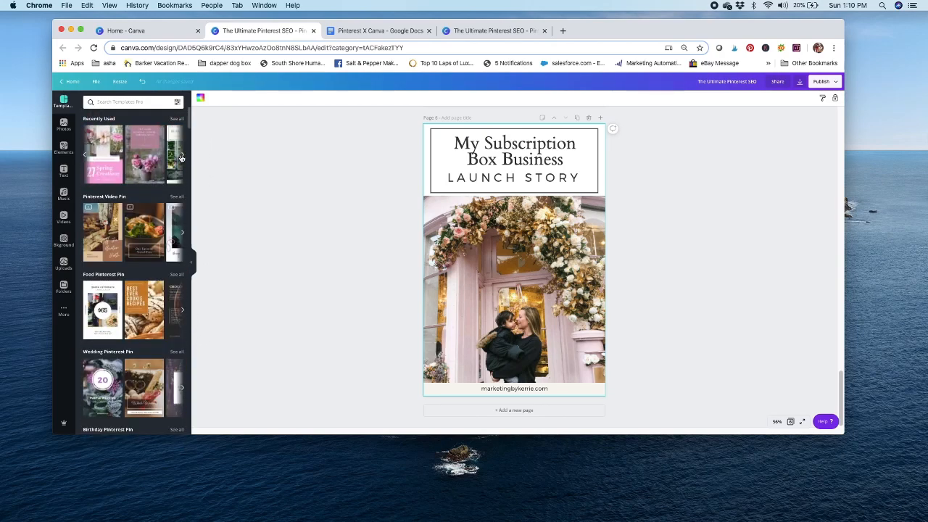
click(181, 157)
click(171, 154)
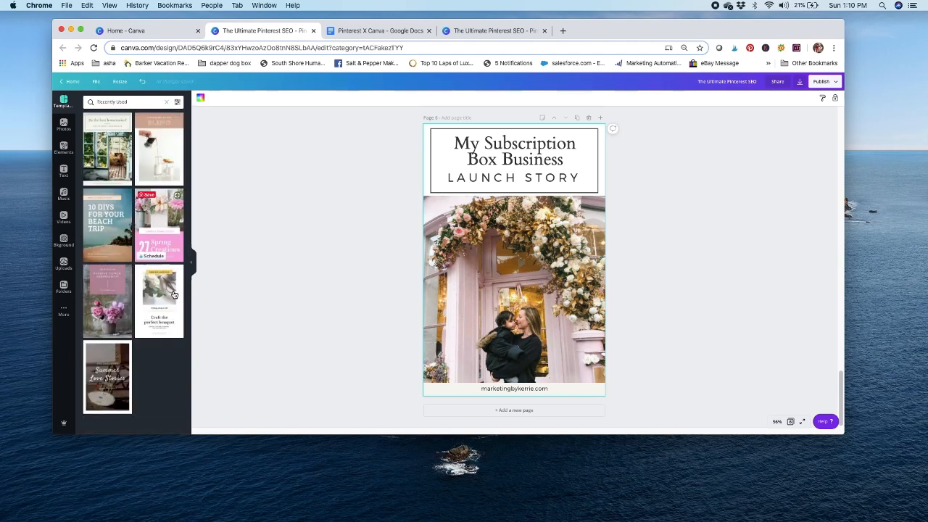
Step: Try the pink 27 Spring Creations template in place of the duplicated page and undo the replacement
click(157, 215)
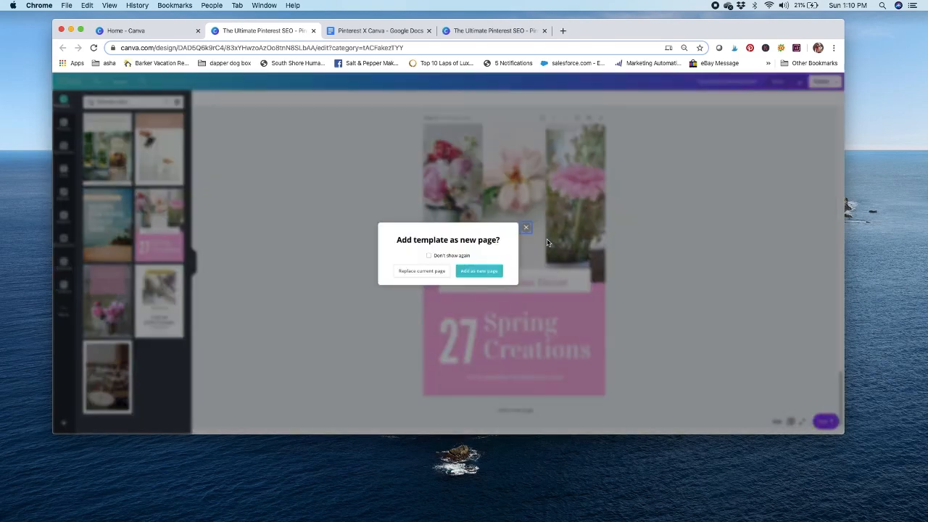
click(420, 271)
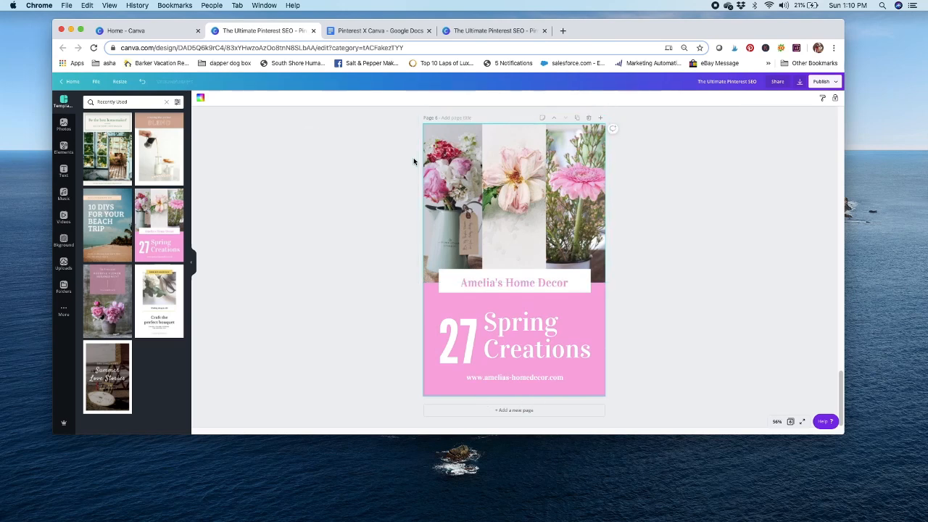
click(143, 82)
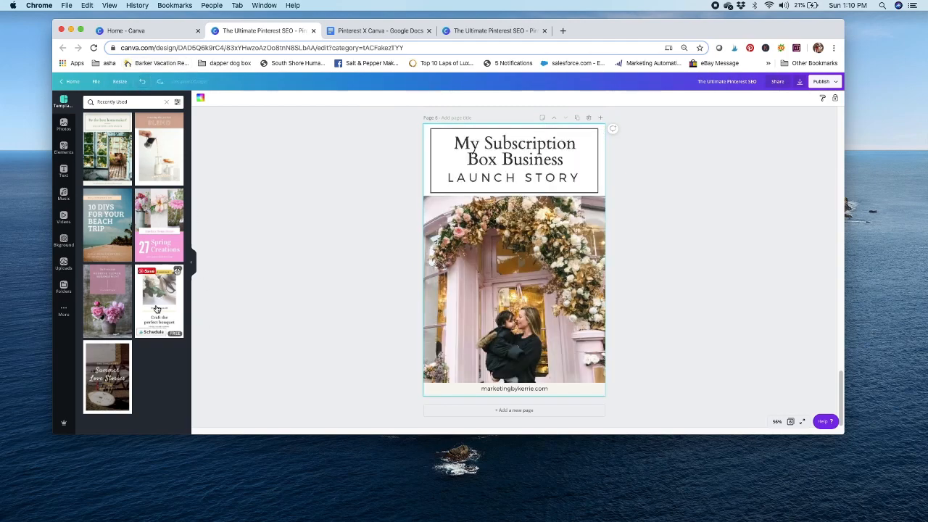
Step: Replace the page with the Wedding Flower Arrangement template and add the dog, gift box and tulips photo, slightly enlarged, over the vase
click(104, 290)
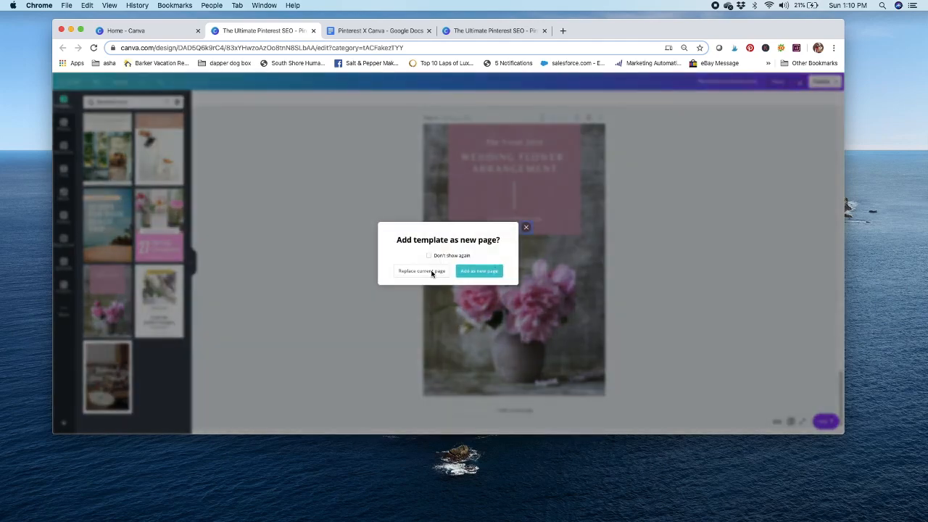
click(422, 271)
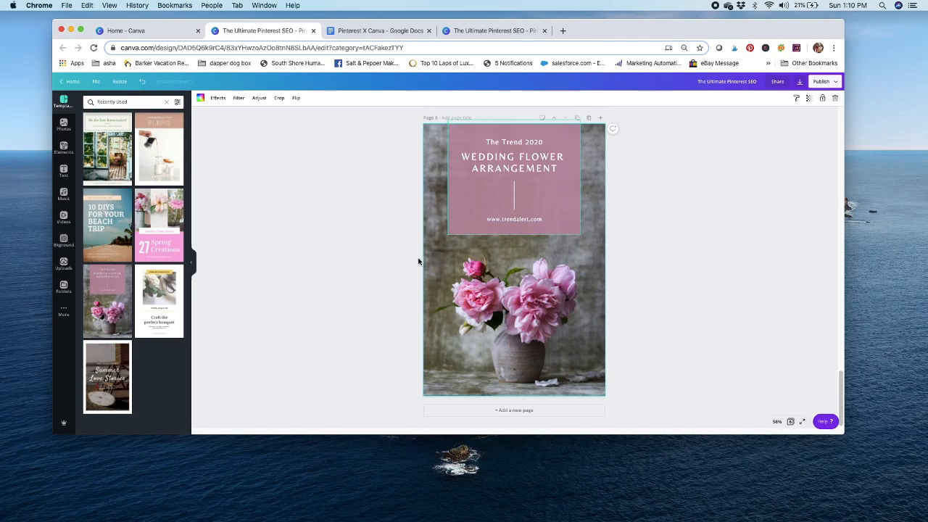
click(63, 265)
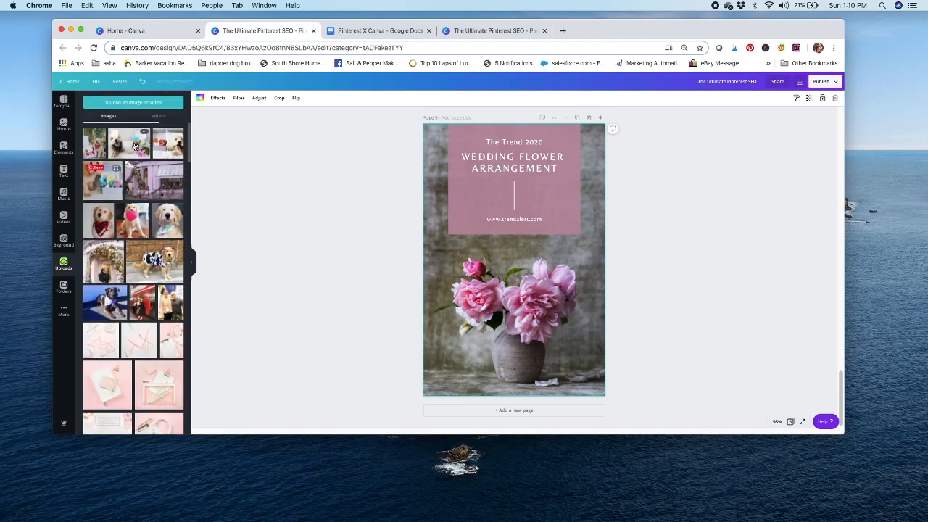
click(134, 145)
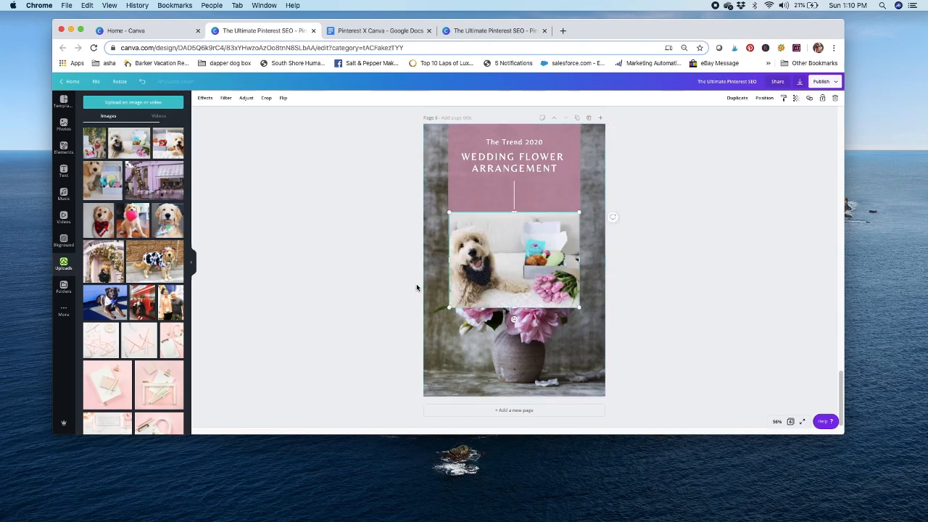
drag(546, 299, 538, 356)
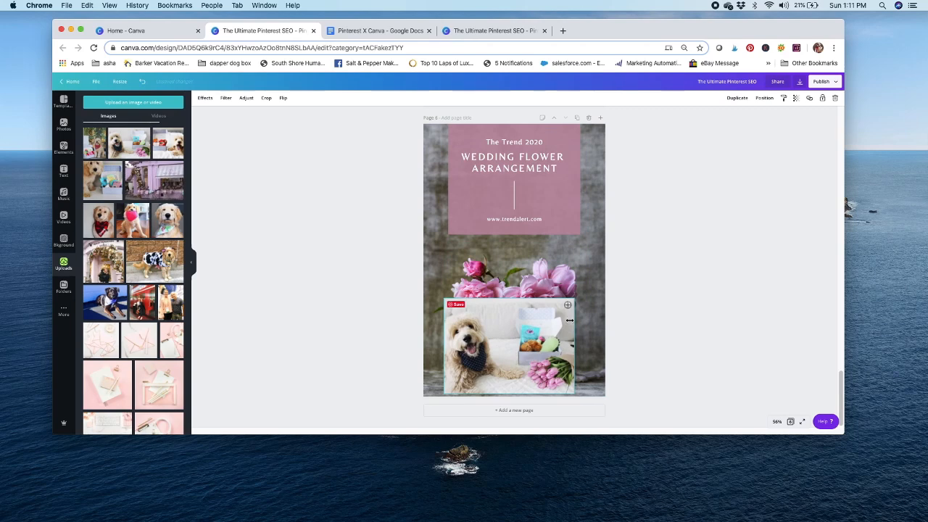
drag(574, 297, 587, 289)
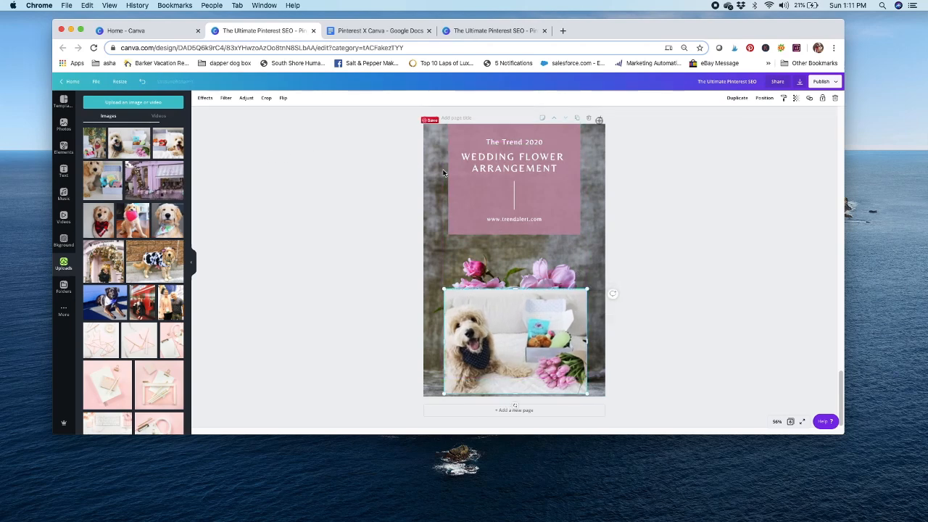
Step: Add the photo of the dog beside the box with red items, and delete both dog photos from the page
click(165, 149)
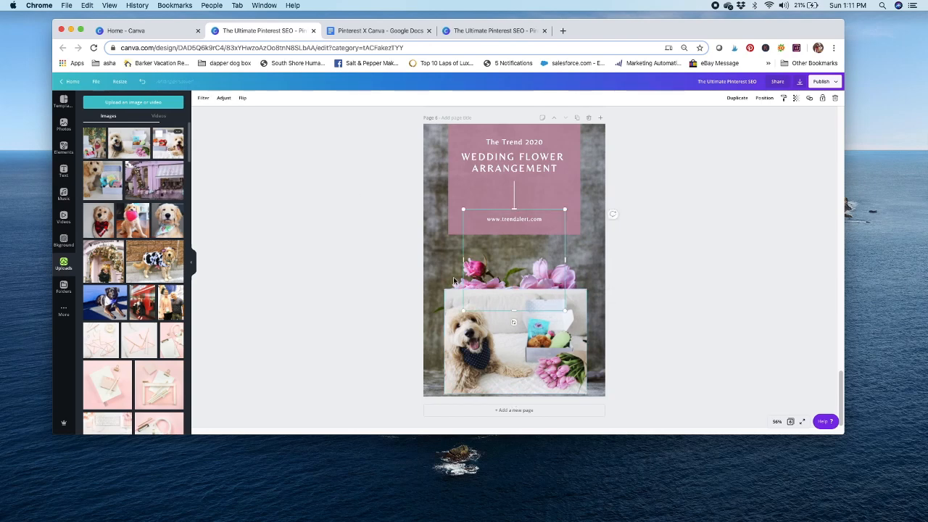
key(Delete)
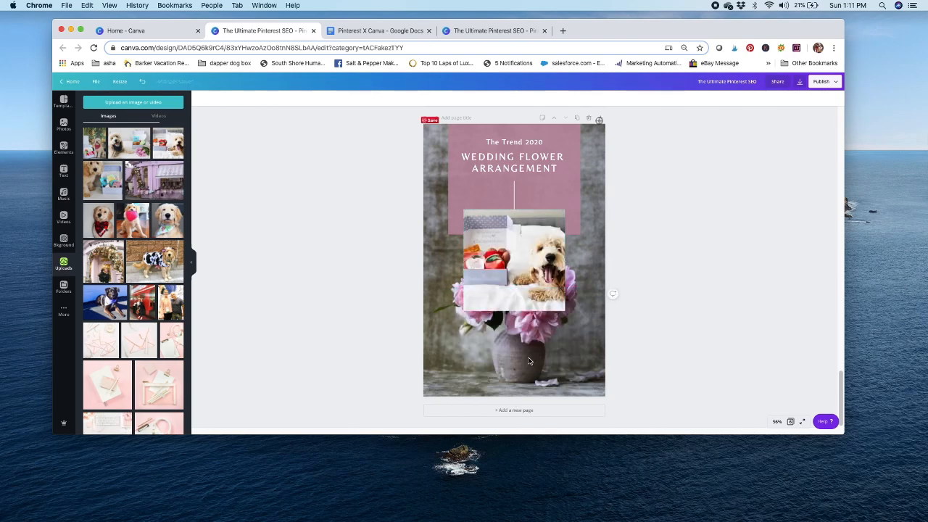
drag(525, 277, 520, 362)
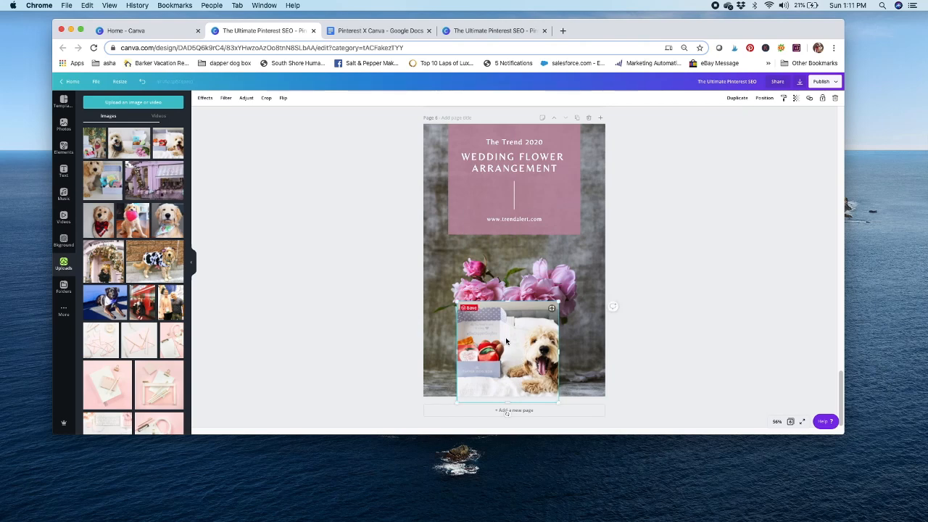
key(Delete)
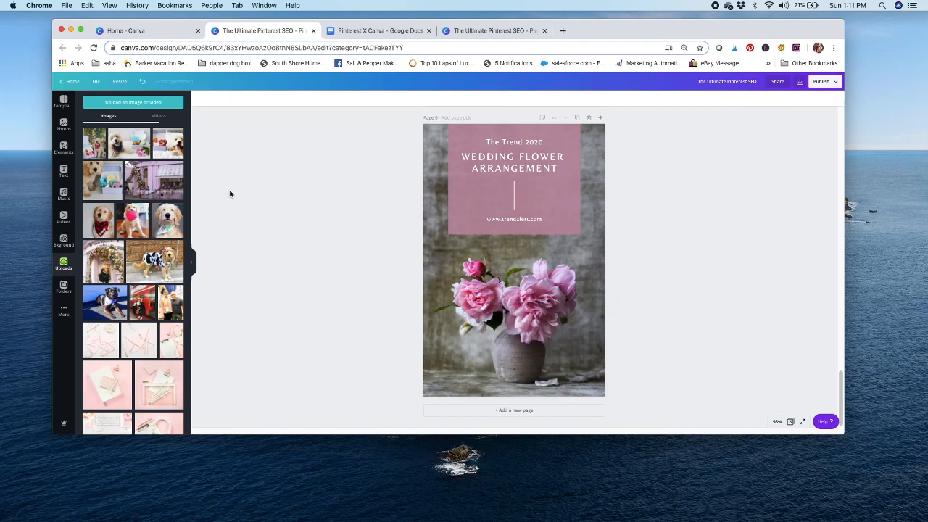
Step: Look through the uploaded images for another photo that suits the flower template
drag(188, 137, 177, 398)
scroll(177, 398, down, 10)
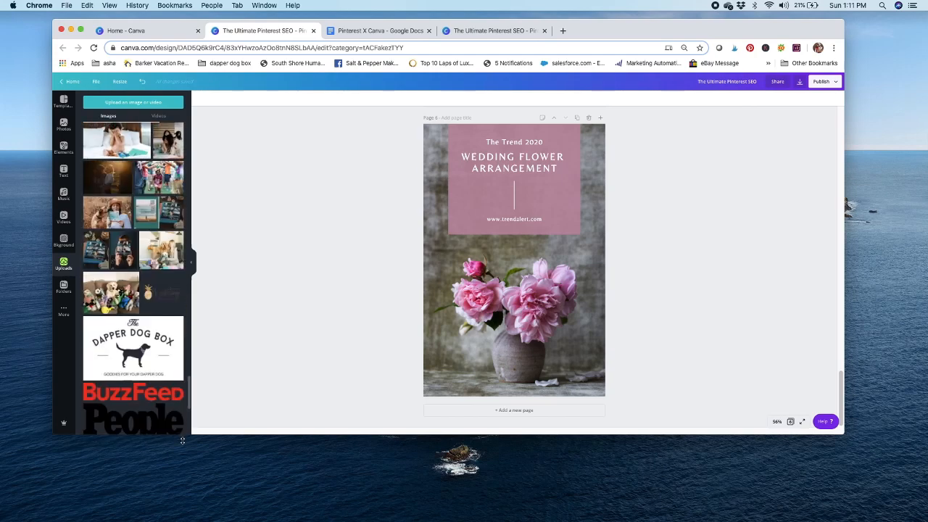
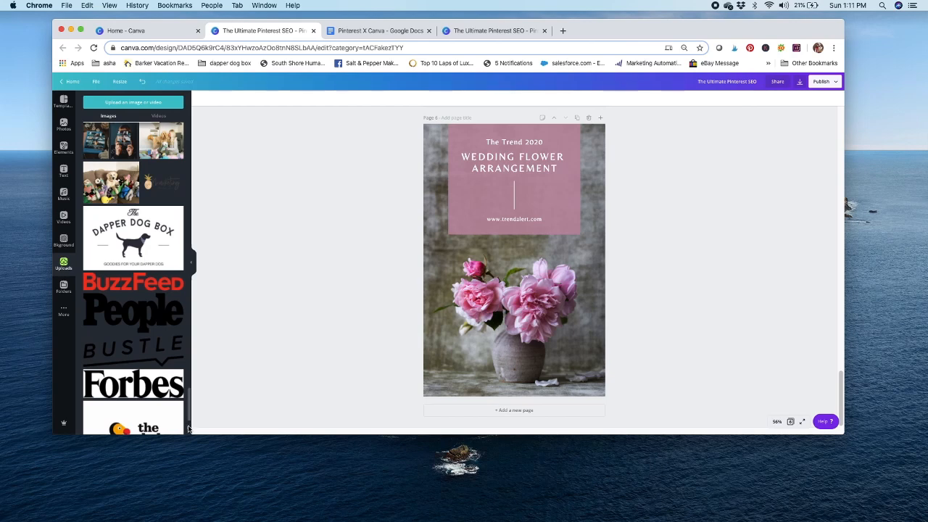
scroll(188, 413, down, 5)
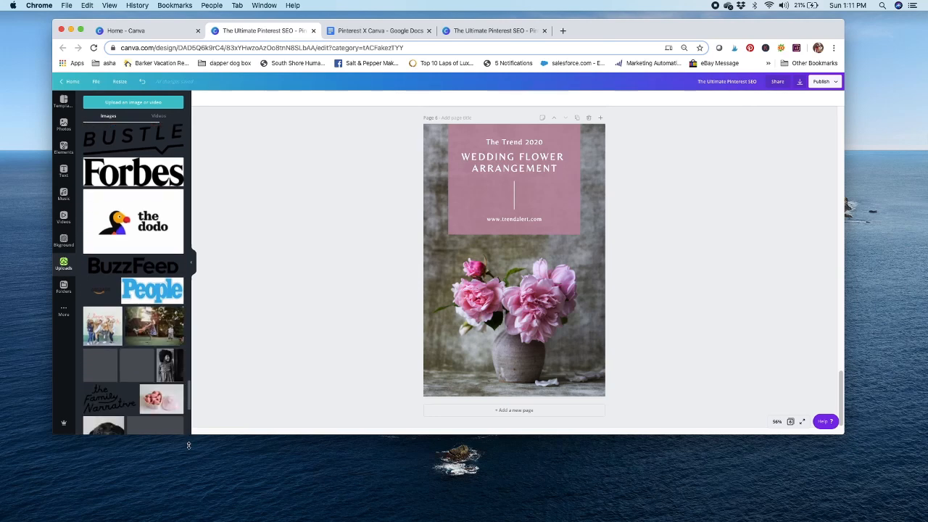
scroll(190, 421, down, 10)
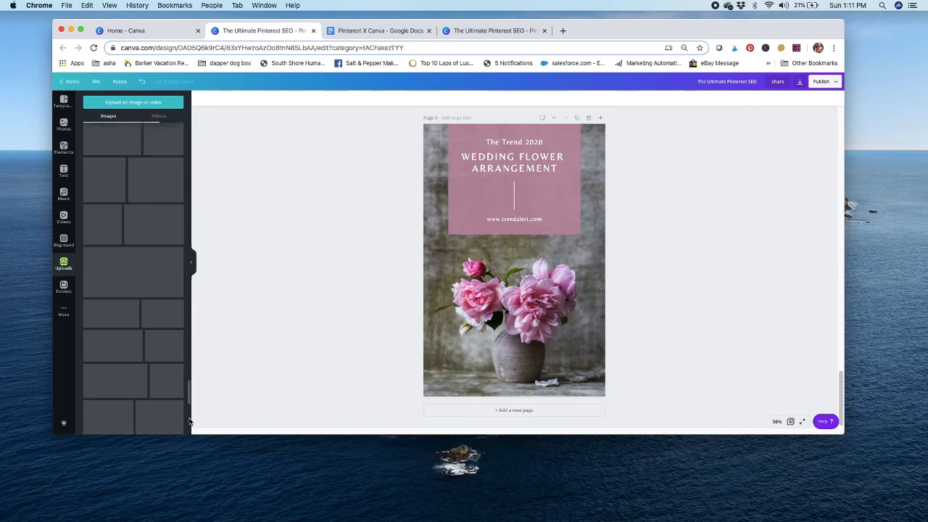
scroll(189, 421, down, 5)
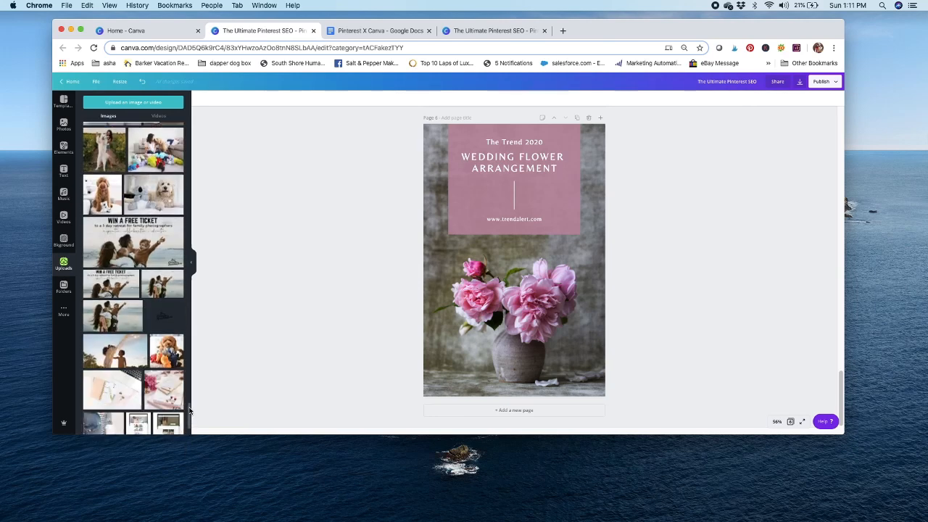
drag(190, 422, 191, 108)
Step: Undo the last three edits to the two dog photos
click(142, 82)
click(142, 83)
click(142, 82)
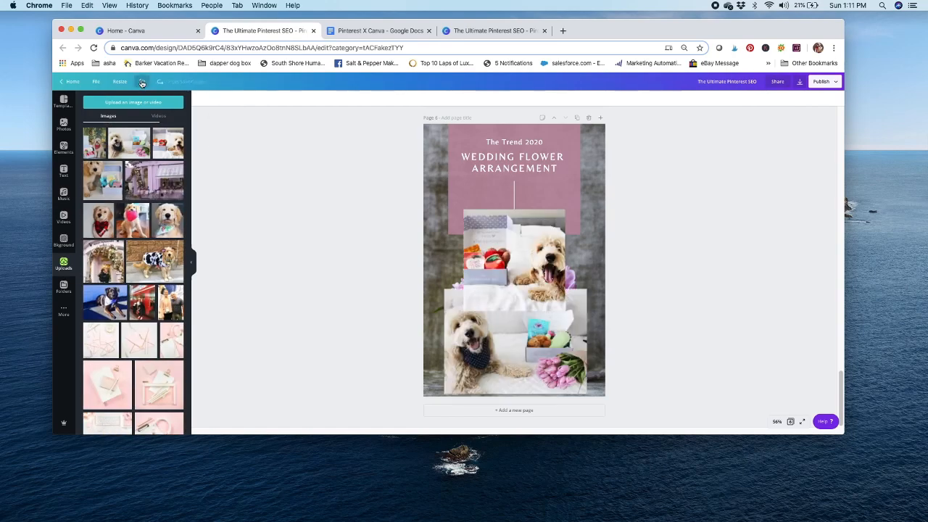
Step: Replace the page's content with the Craft the perfect bouquet template from all Pinterest pin templates
click(64, 102)
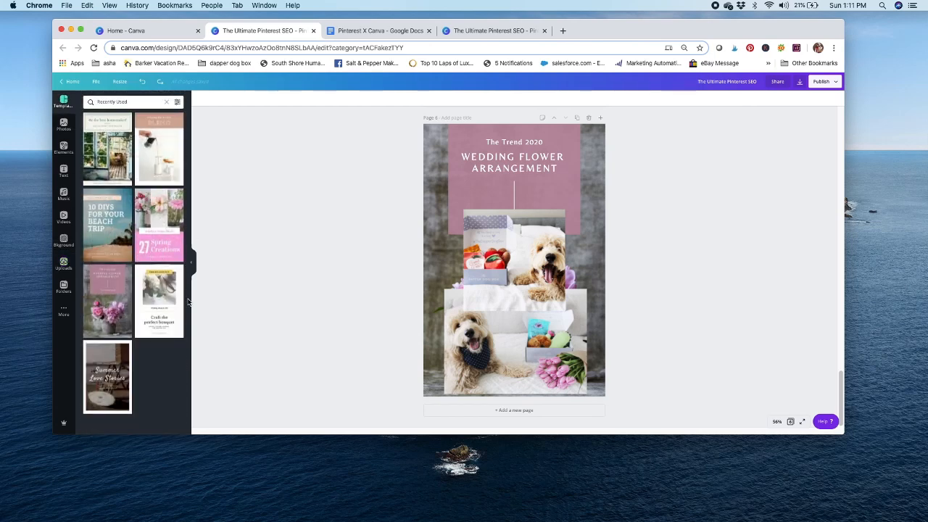
click(166, 101)
scroll(145, 218, down, 4)
scroll(192, 172, down, 5)
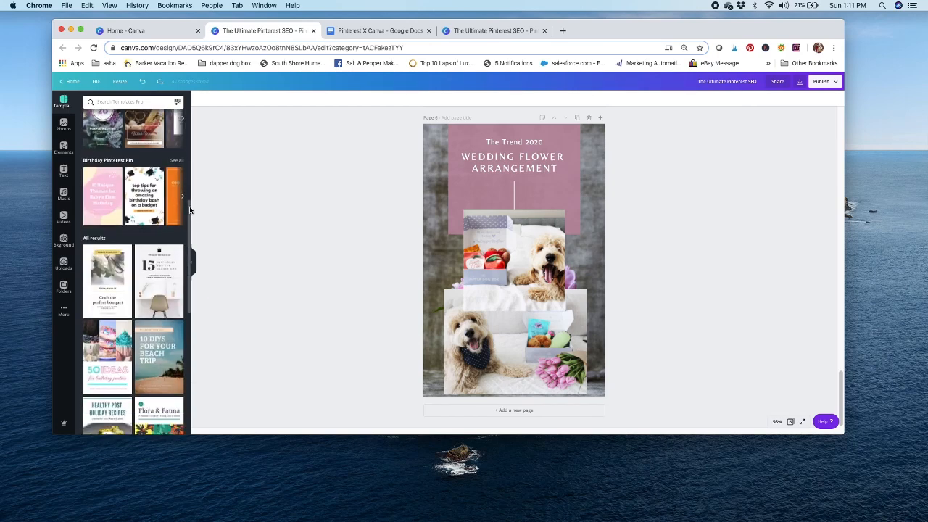
scroll(190, 230, down, 1)
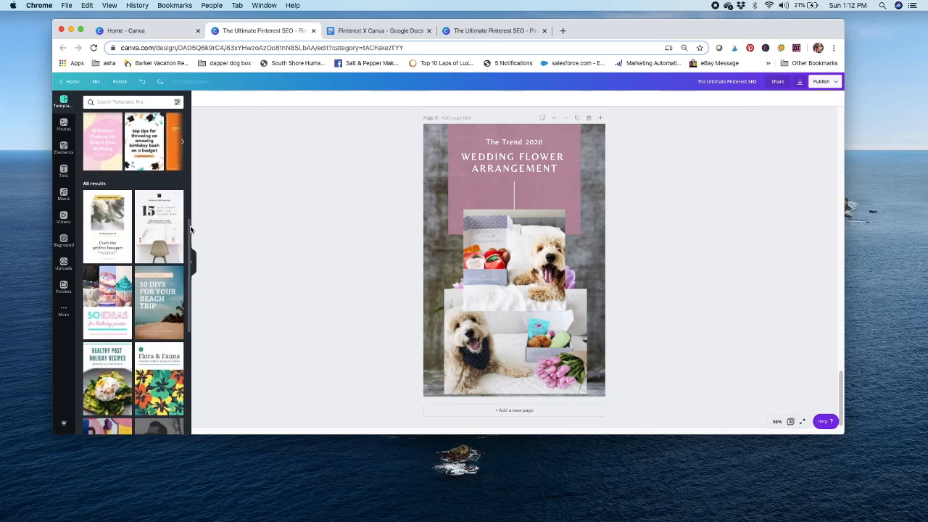
drag(191, 229, 189, 237)
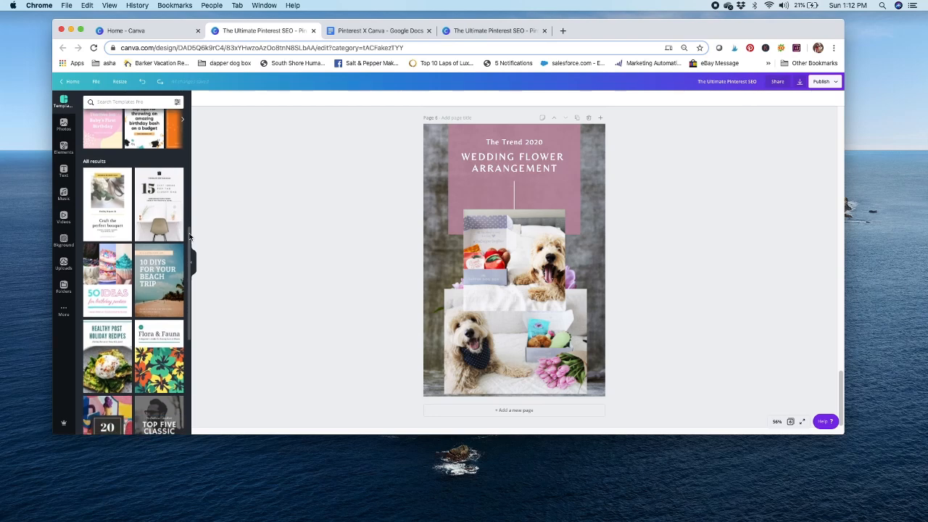
click(106, 187)
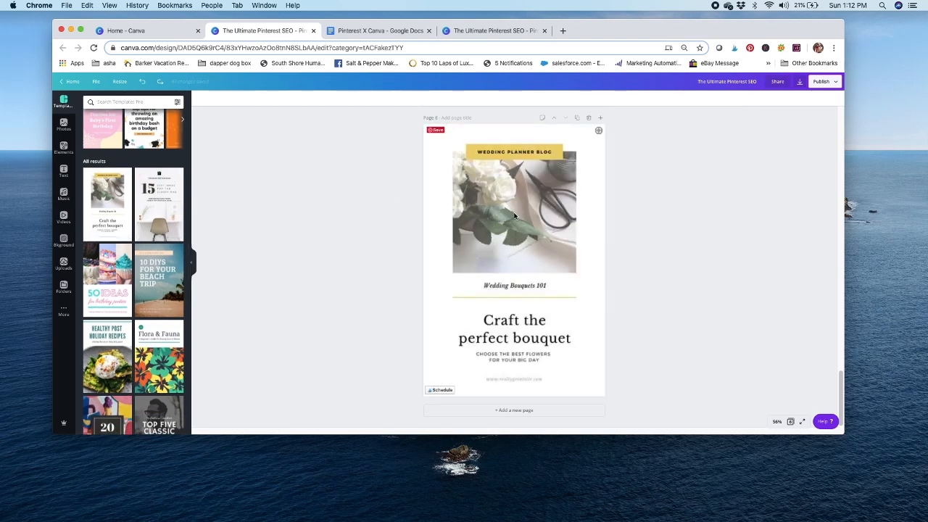
Step: Fill the template's photo frame with the dog, gift box and tulips photo, then enlarge the frame and centre it on the page
click(63, 262)
click(101, 178)
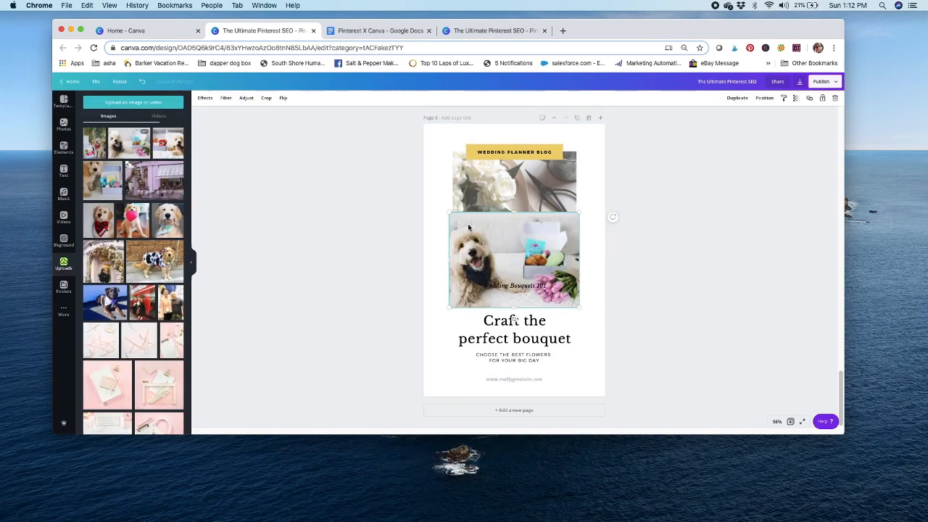
drag(513, 246, 513, 209)
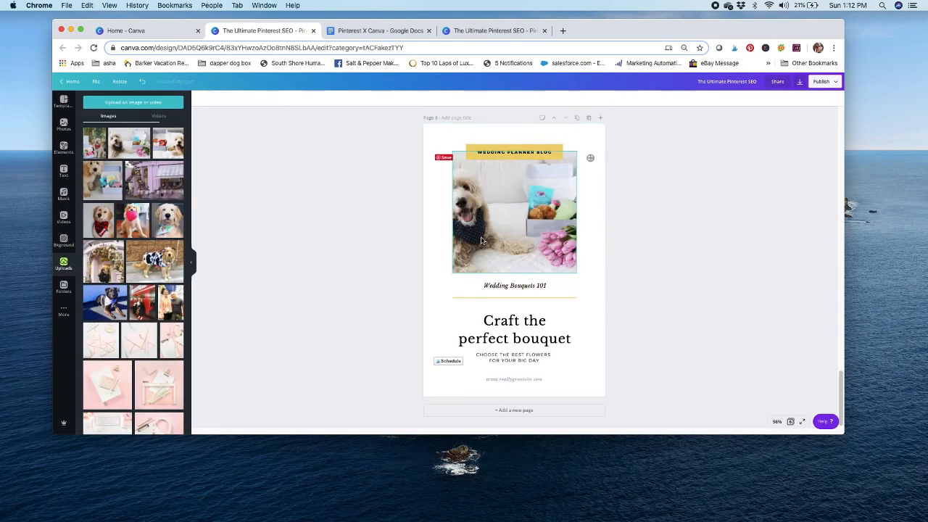
click(456, 273)
drag(454, 273, 424, 277)
drag(510, 229, 525, 230)
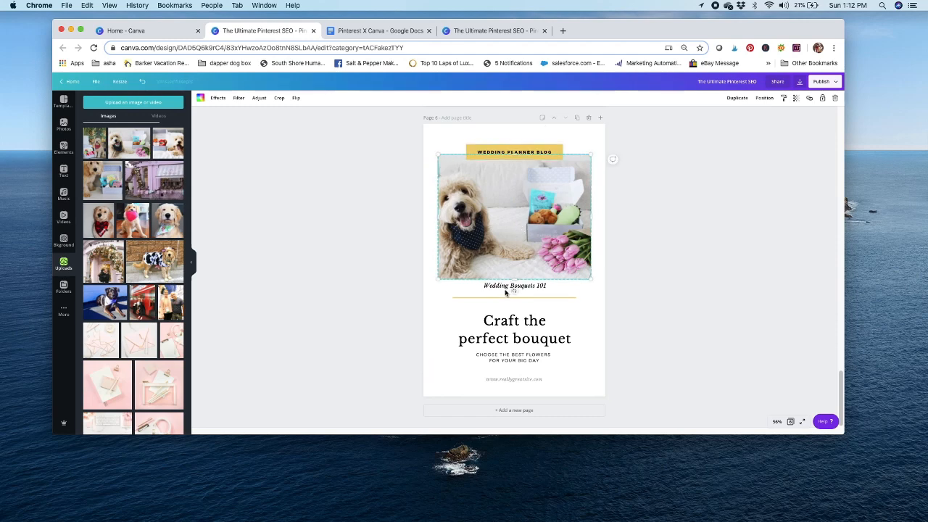
Step: Move the text group up below the gold line and replace its heading with "My Subscription Box Business"
click(494, 336)
drag(494, 336, 494, 324)
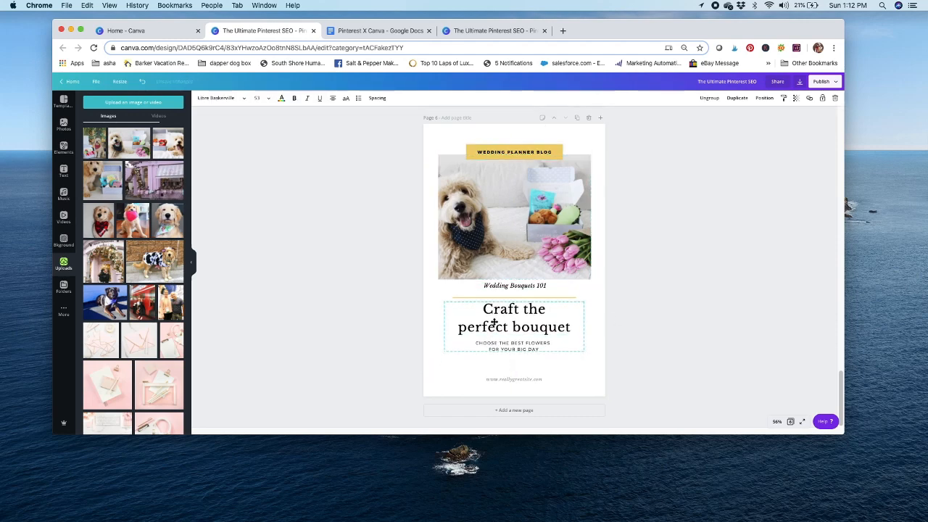
double_click(536, 326)
drag(572, 328, 471, 314)
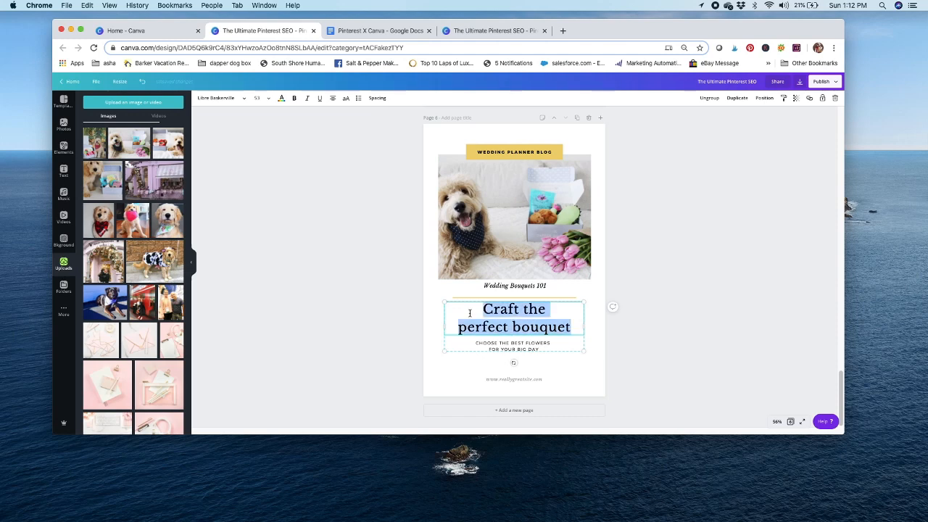
text(My Sub)
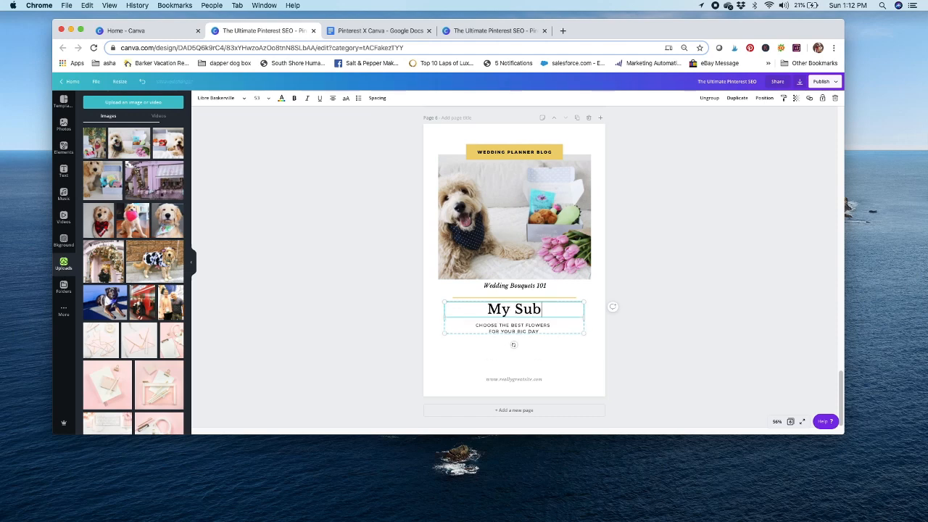
text(scription Box)
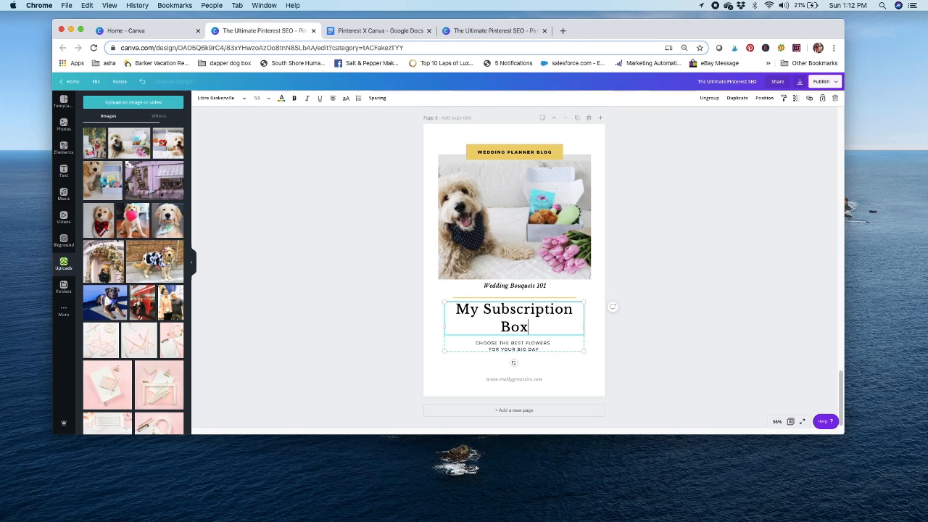
text( BUsiness)
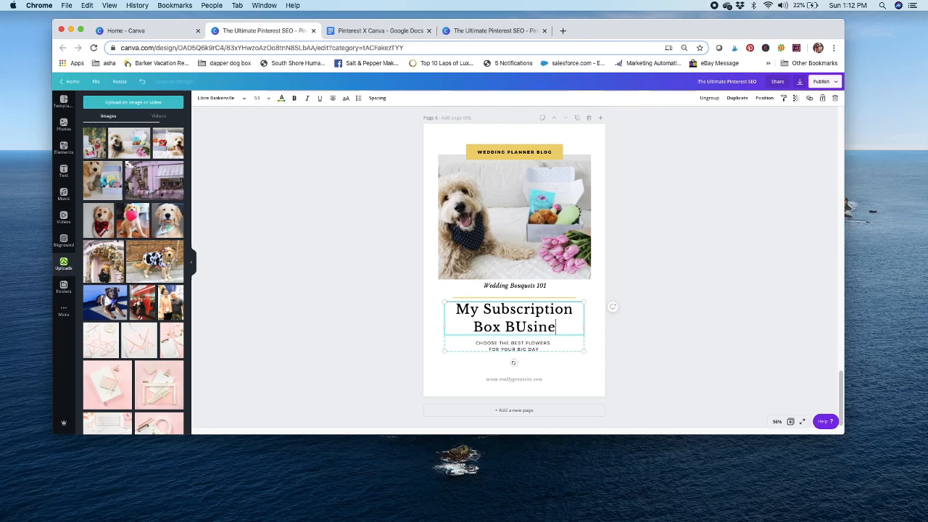
key(BackSpace)
key(BackSpace)
key(BackSpace)
key(BackSpace)
key(BackSpace)
key(BackSpace)
key(BackSpace)
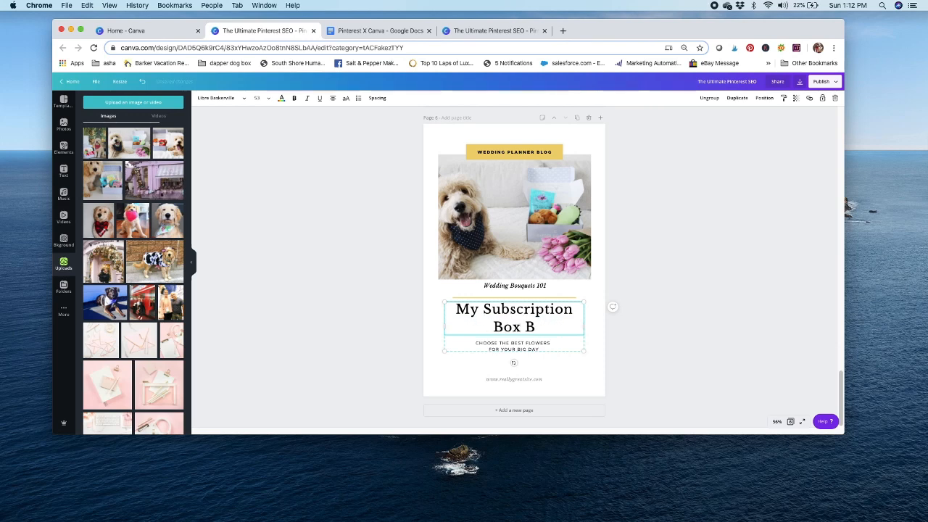
text(usiness)
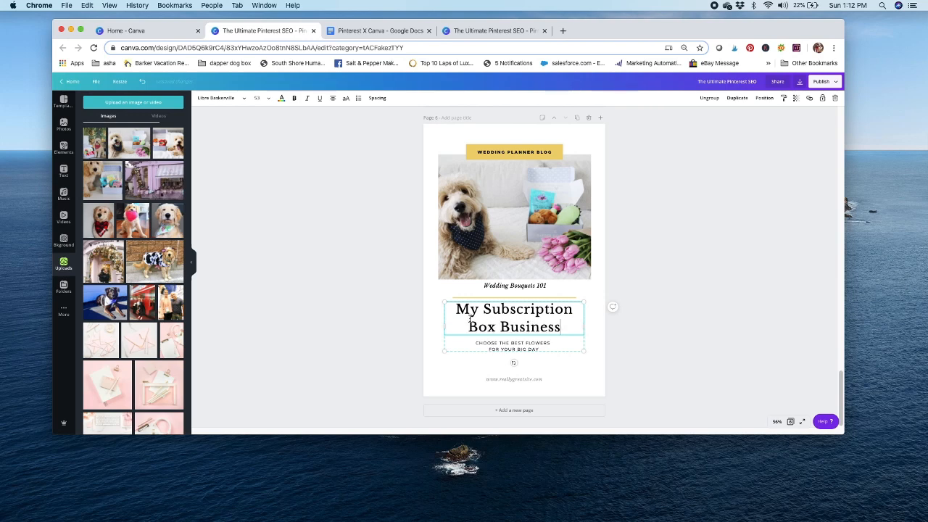
Step: Replace the subheading under the heading with "LAUNCH STORY"
click(501, 348)
mouse_move(548, 346)
mouse_down()
mouse_move(476, 344)
mouse_move(548, 350)
mouse_up()
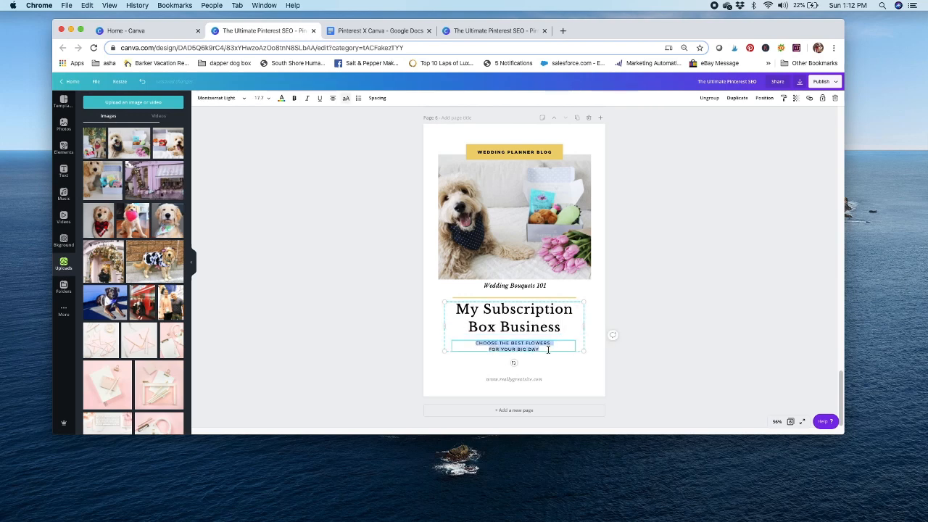
text(LAUNCH STORY)
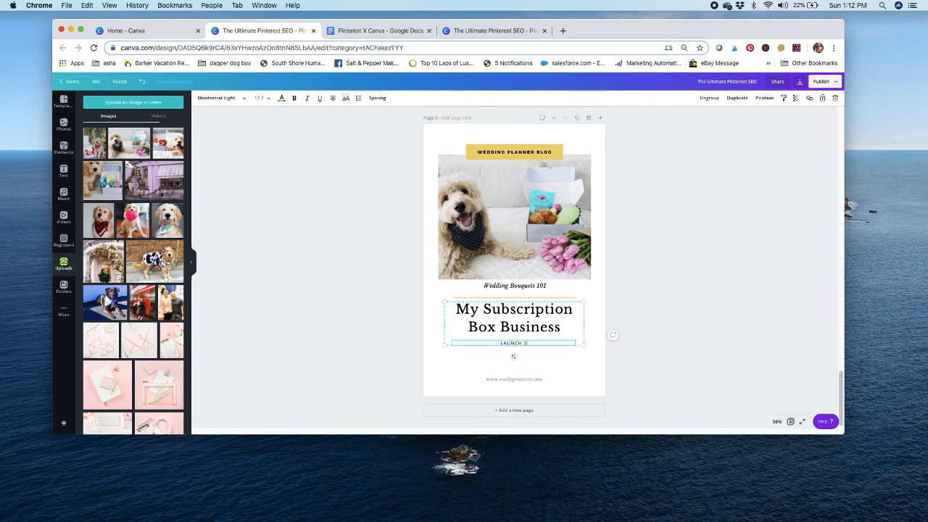
Step: Delete the "Wedding Bouquets 101" caption and move the gold line and text group down the page
click(537, 287)
key(Delete)
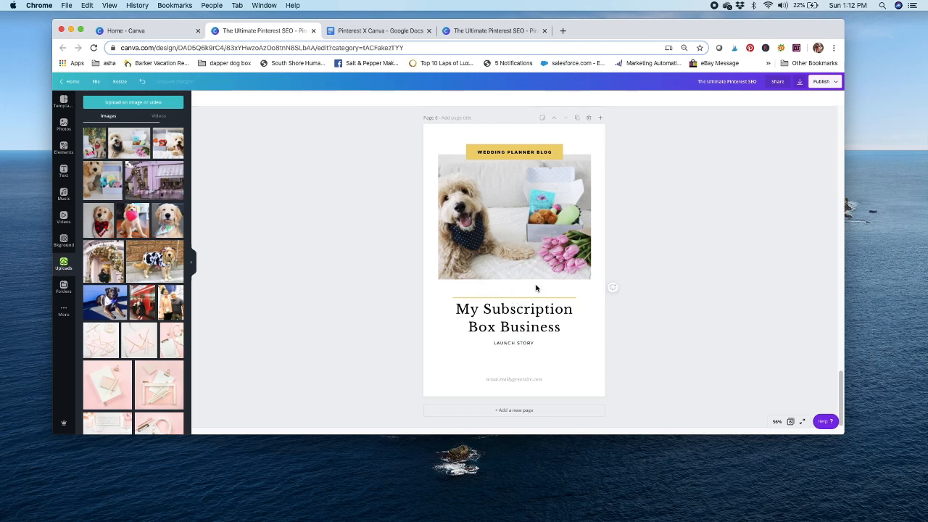
drag(533, 299, 534, 350)
Step: Enlarge the dog photo to nearly the page width and centre it between the yellow banner and the gold line
click(532, 246)
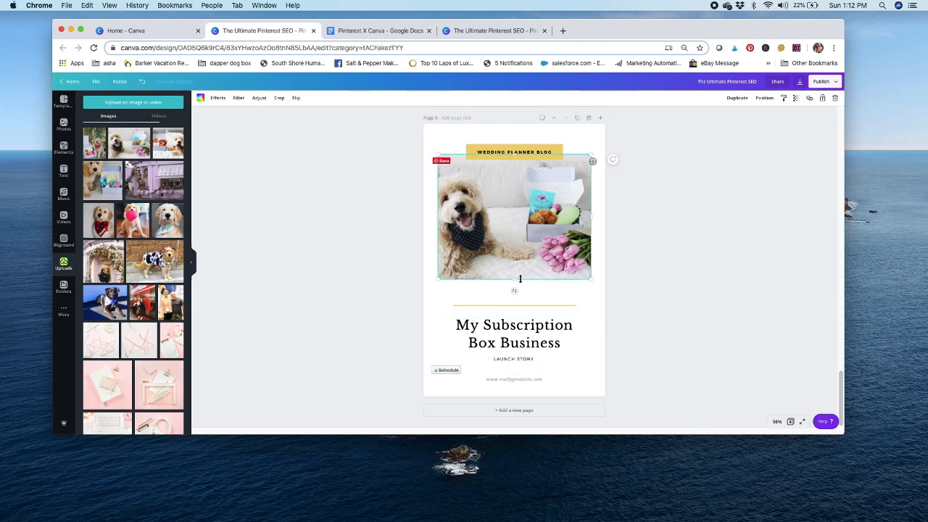
drag(515, 276, 515, 274)
drag(593, 276, 598, 290)
drag(436, 288, 459, 256)
drag(520, 203, 521, 216)
click(525, 314)
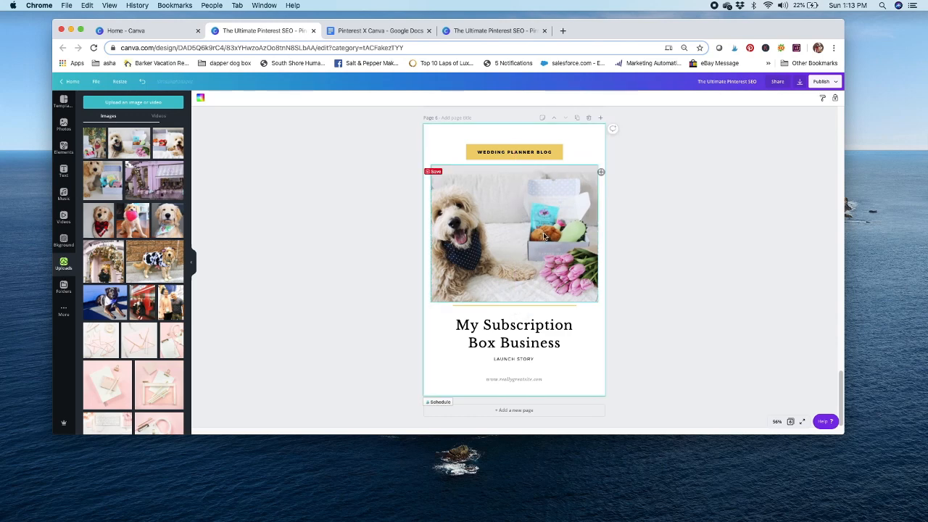
Step: Shift the gold line slightly below the photo and place the heading and subheading group close beneath it
click(522, 306)
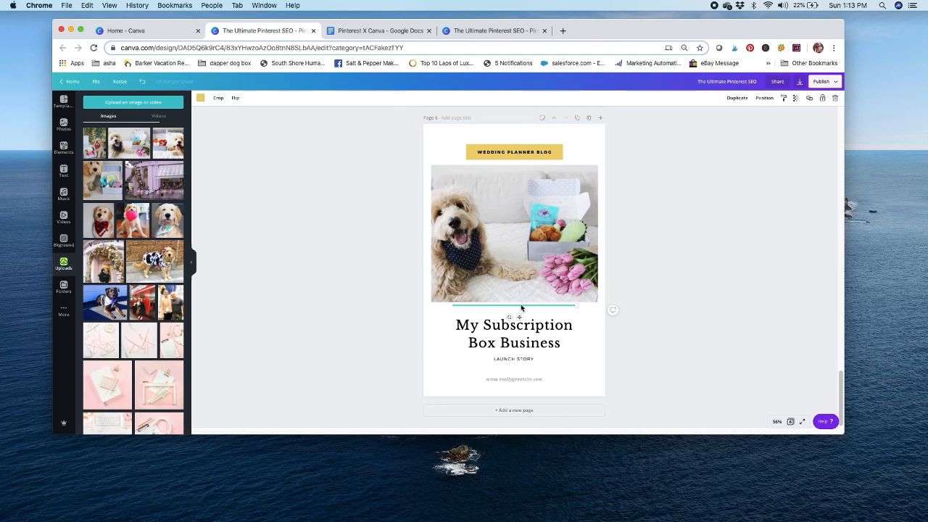
click(520, 303)
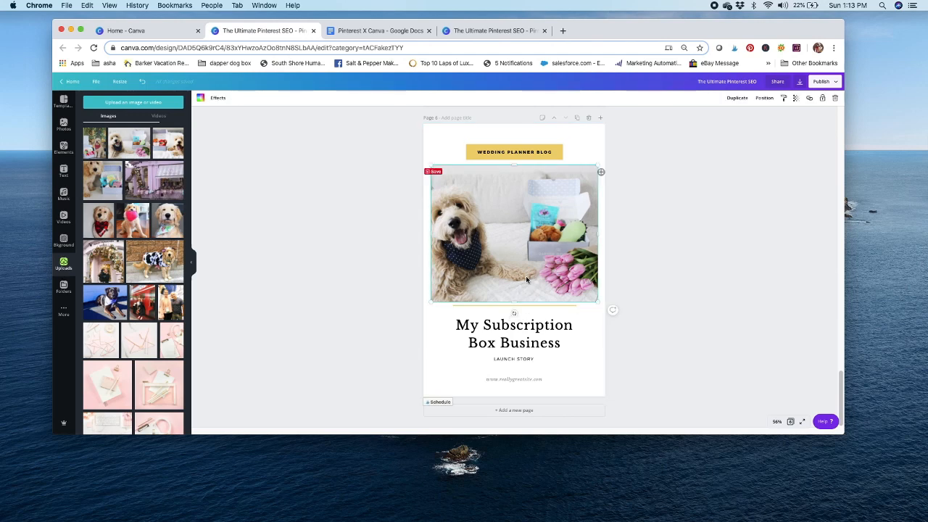
click(534, 313)
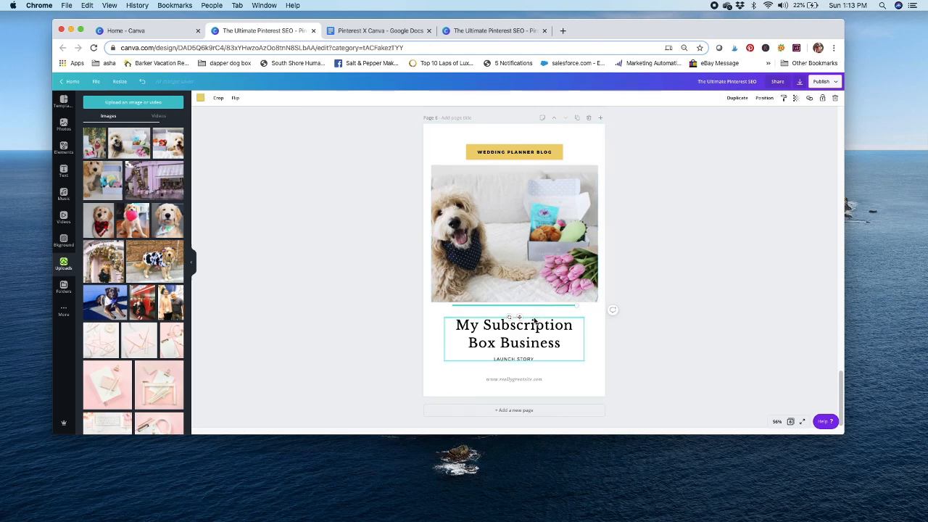
click(534, 305)
click(534, 288)
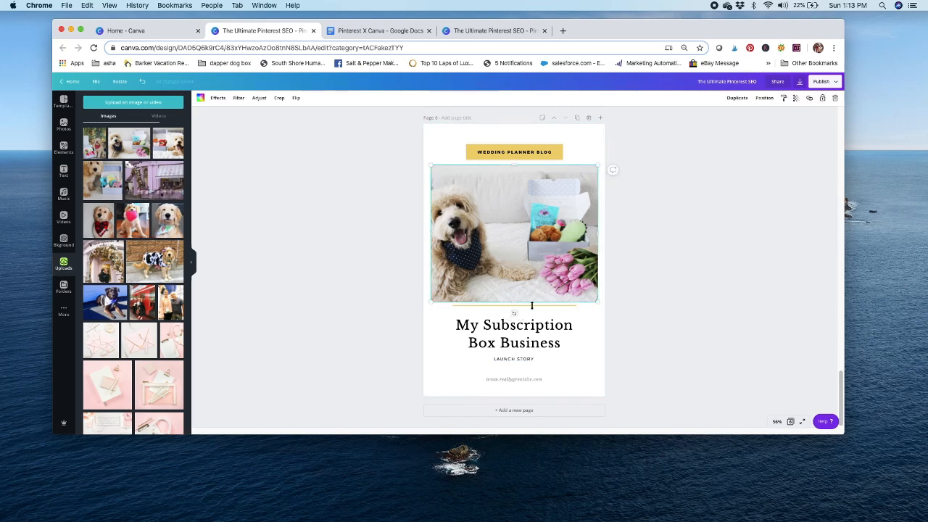
click(531, 310)
click(531, 307)
drag(531, 306, 532, 338)
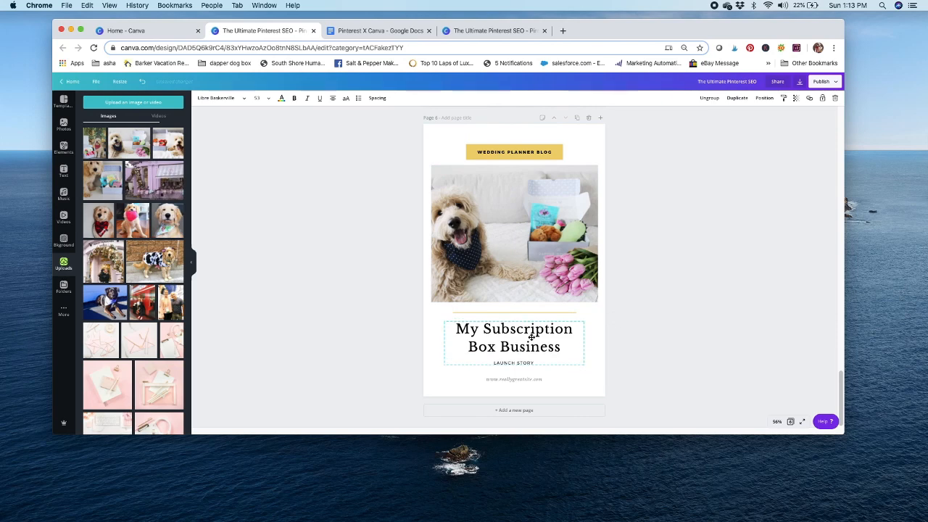
click(546, 340)
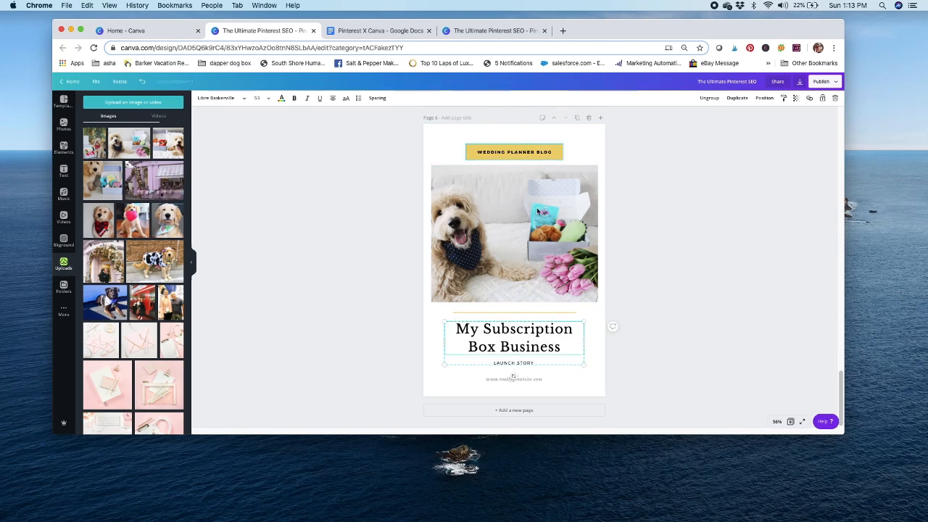
drag(530, 313, 527, 331)
key(Delete)
Step: Set the heading's font size to 72 and widen the text group on both sides to match the photo's width
click(527, 332)
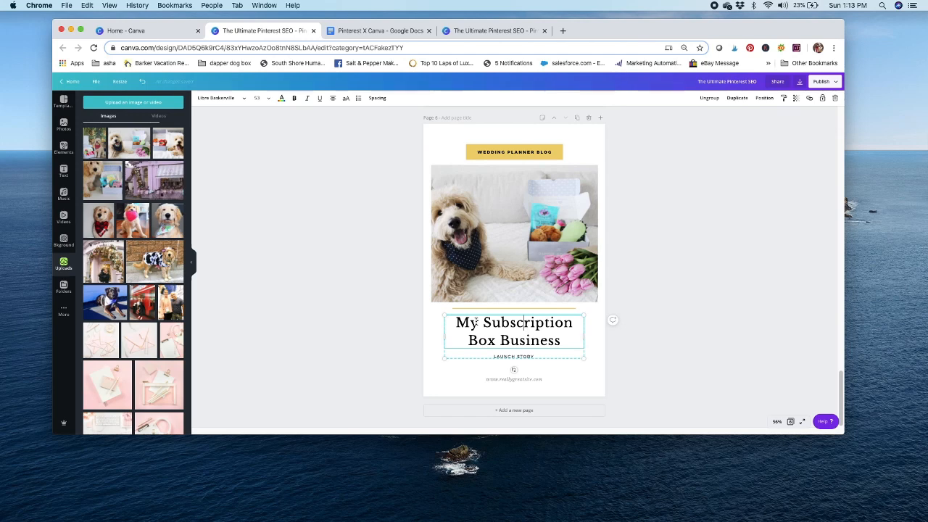
click(267, 97)
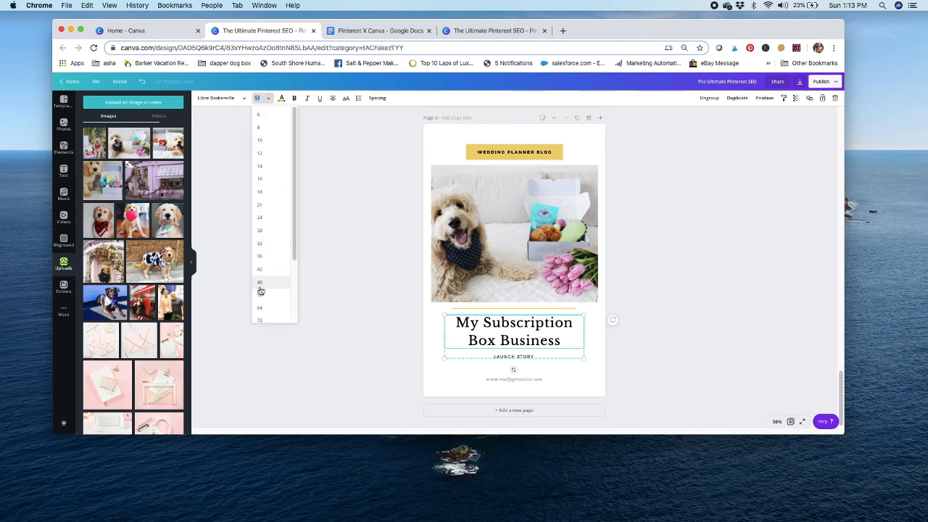
click(261, 319)
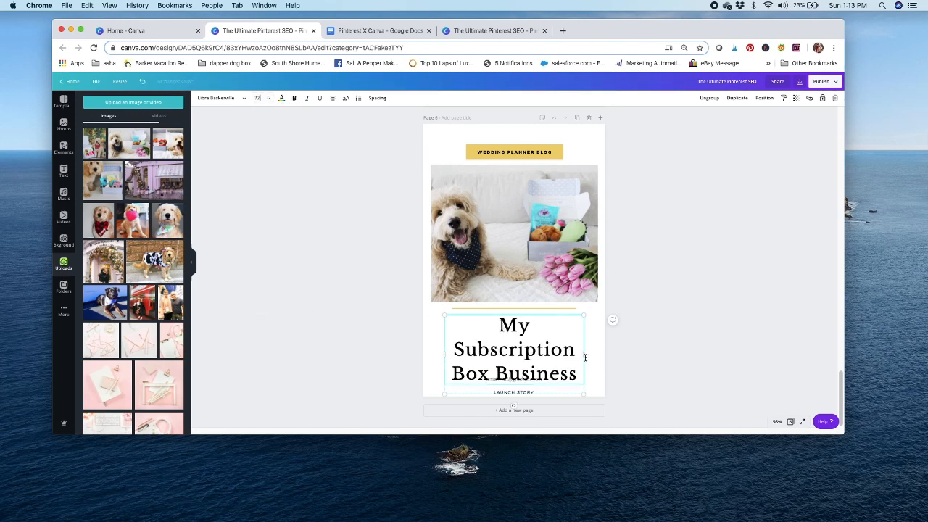
drag(593, 353, 598, 354)
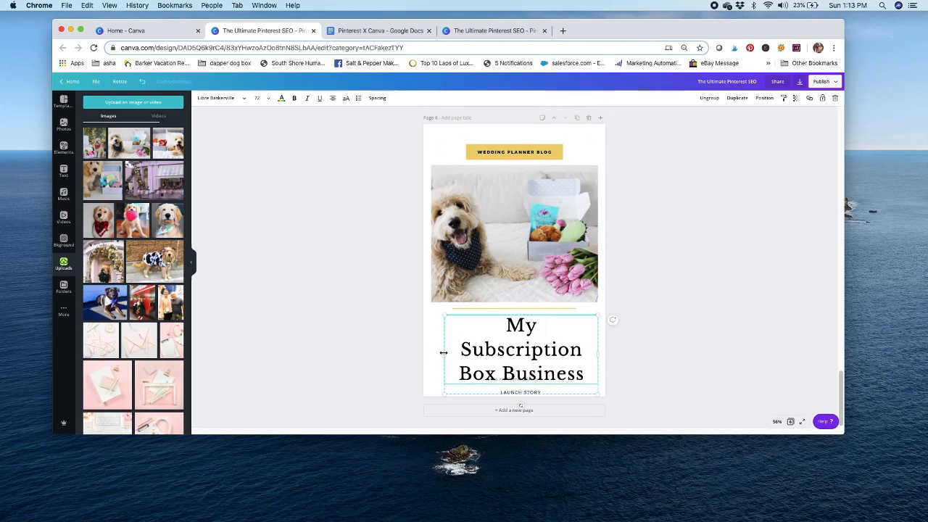
drag(439, 353, 430, 353)
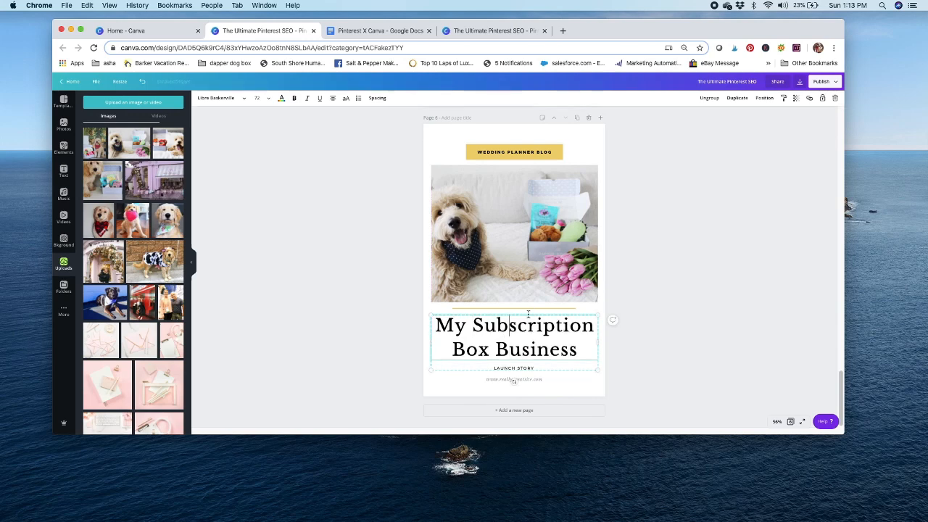
Step: Ungroup the heading from the subheading and move the heading slightly closer to the gold line
click(649, 260)
drag(543, 340, 545, 336)
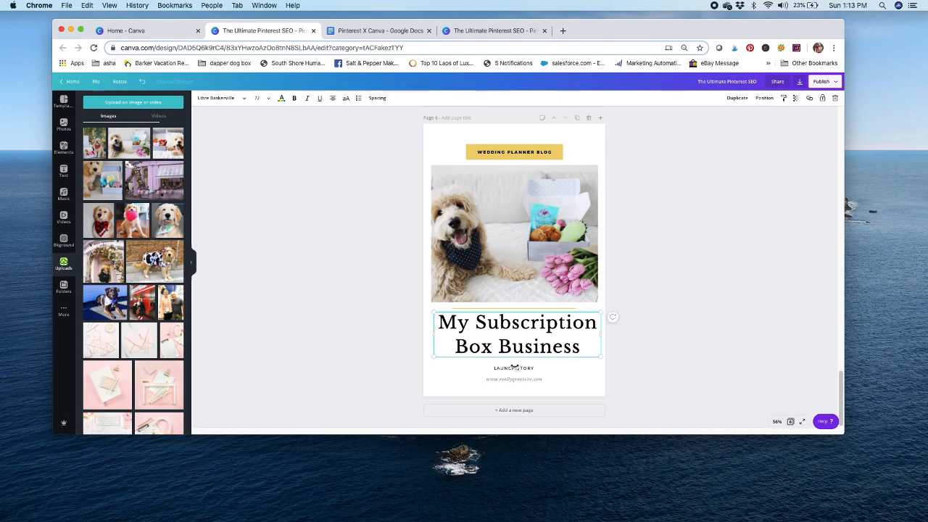
click(514, 368)
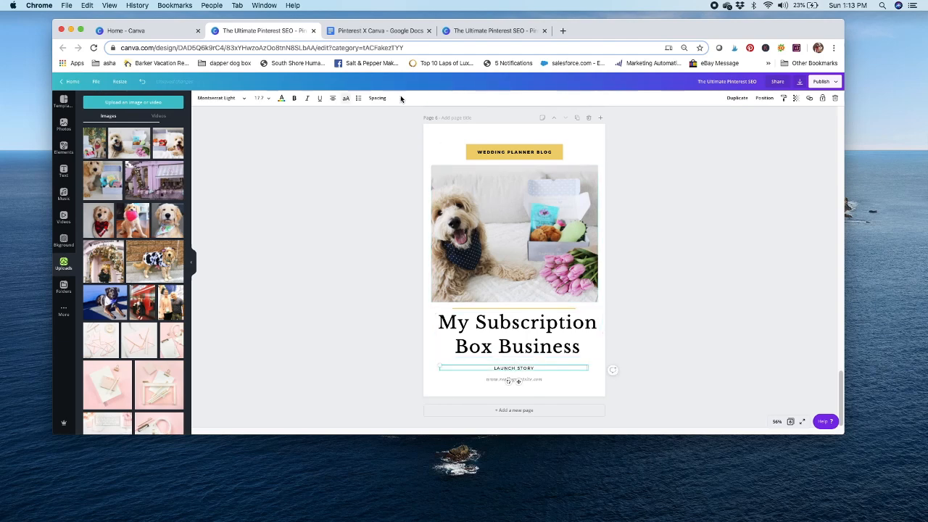
Step: Try "How I launched" as the heading with the subheading moved up beneath it, and undo both changes
click(581, 339)
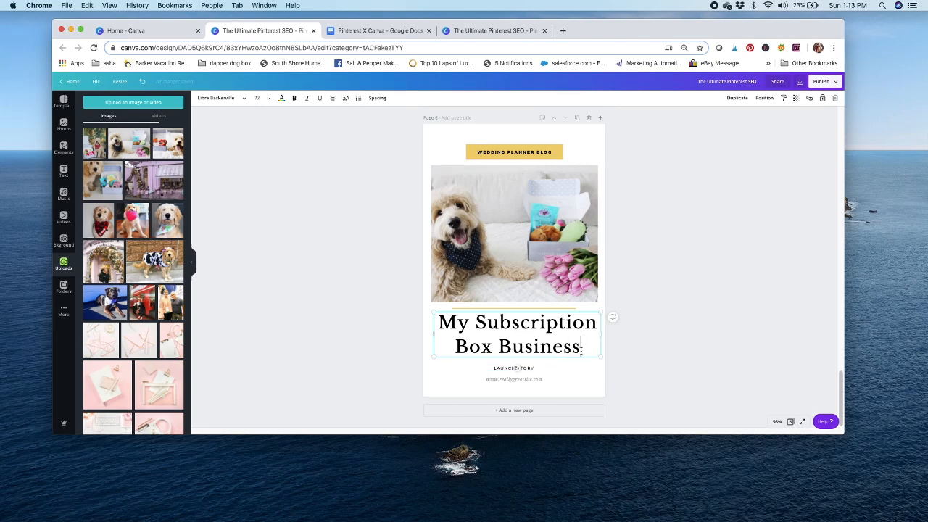
key(super+a)
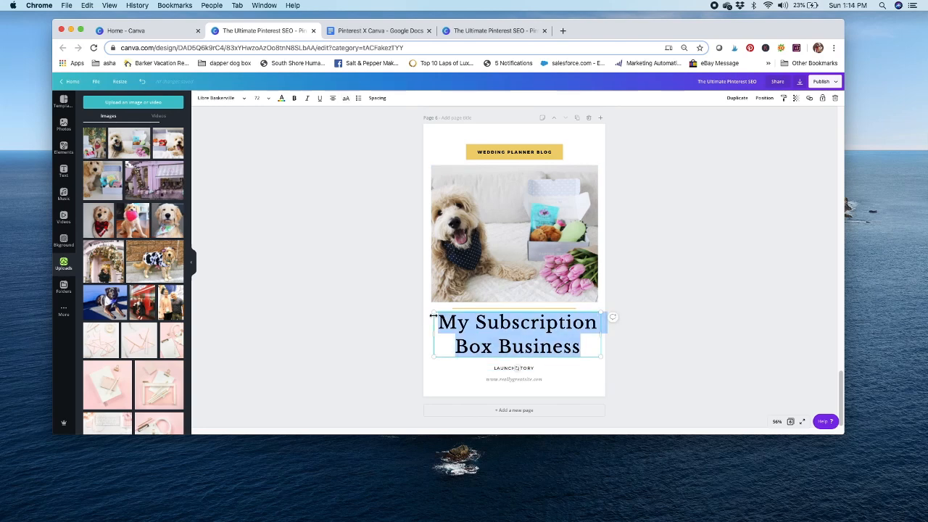
text(How I launched)
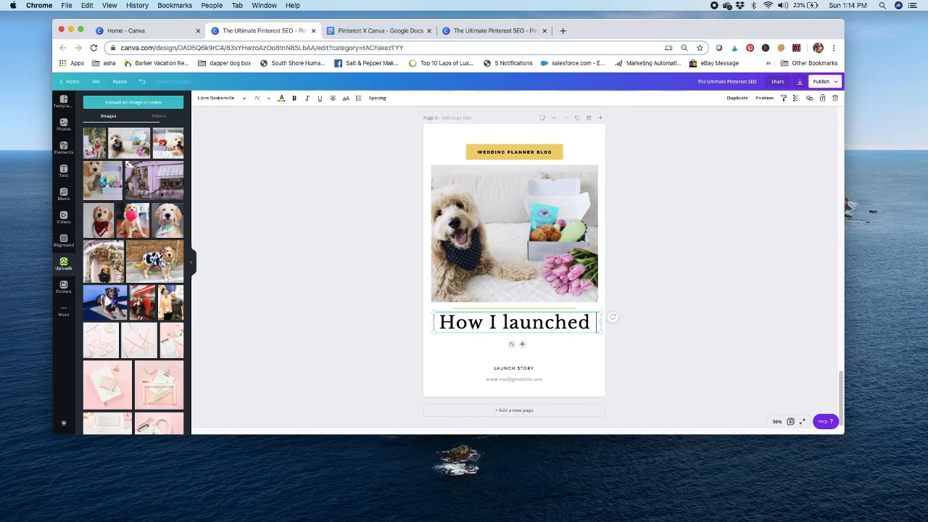
click(498, 369)
drag(497, 367, 499, 350)
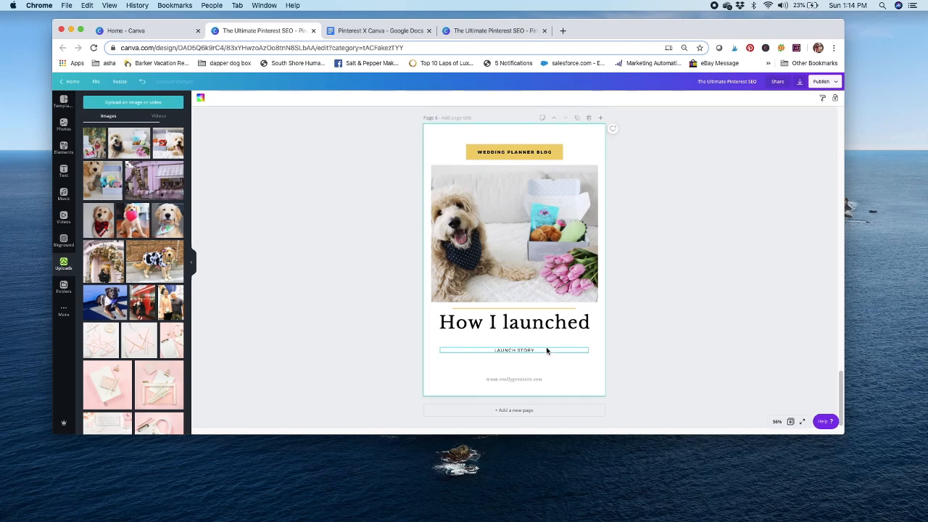
drag(539, 349, 484, 350)
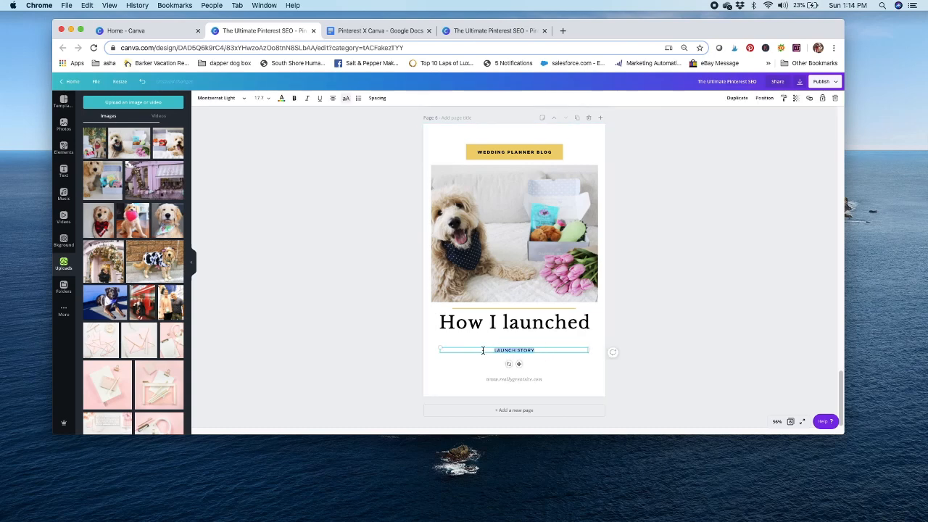
click(141, 83)
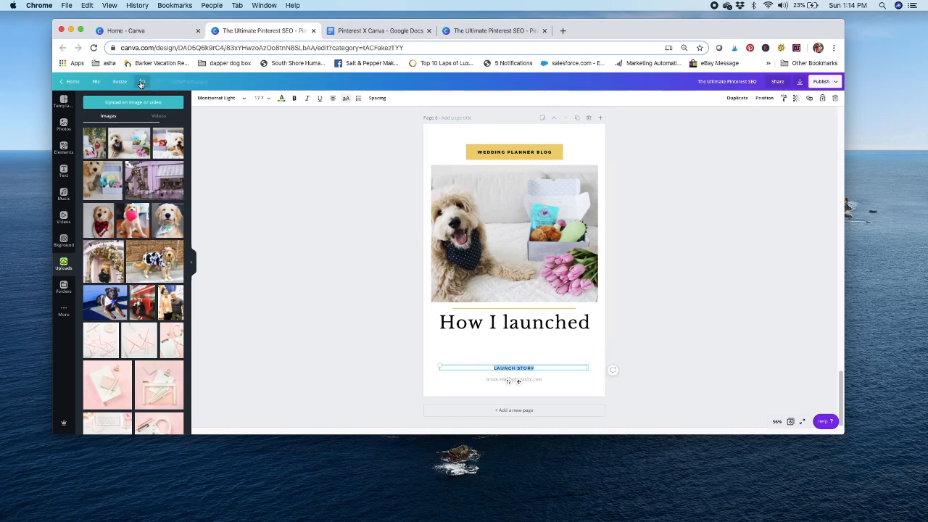
click(141, 83)
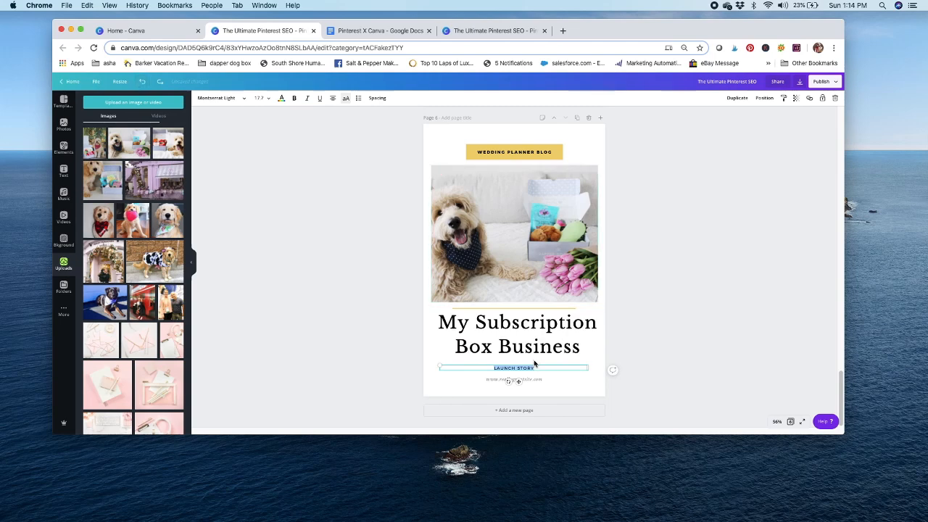
Step: Raise the LAUNCH STORY subheading's font size through 28 and 36 to 42
click(259, 98)
click(260, 231)
click(261, 98)
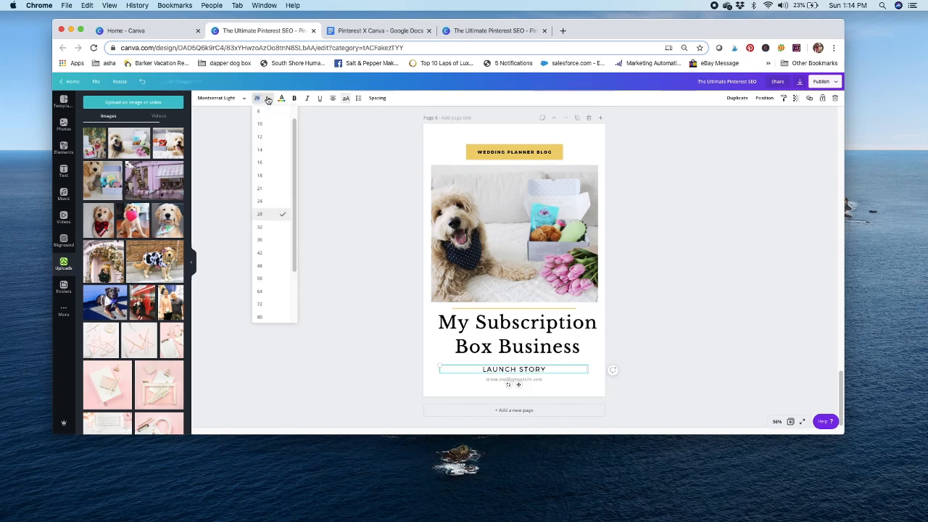
click(264, 242)
click(267, 98)
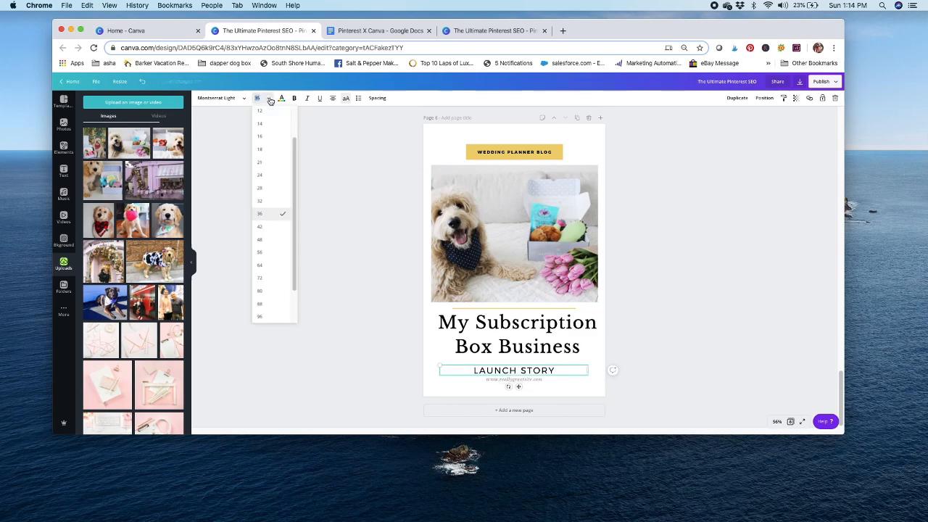
click(263, 229)
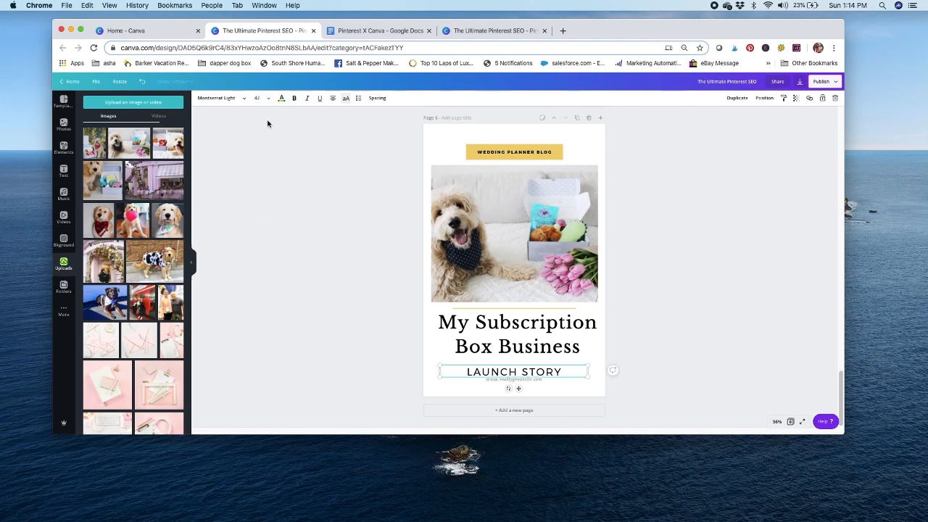
Step: Set the LAUNCH STORY subheading's font size to 48, nudge it up and delete the website address line beneath it
click(268, 98)
click(262, 233)
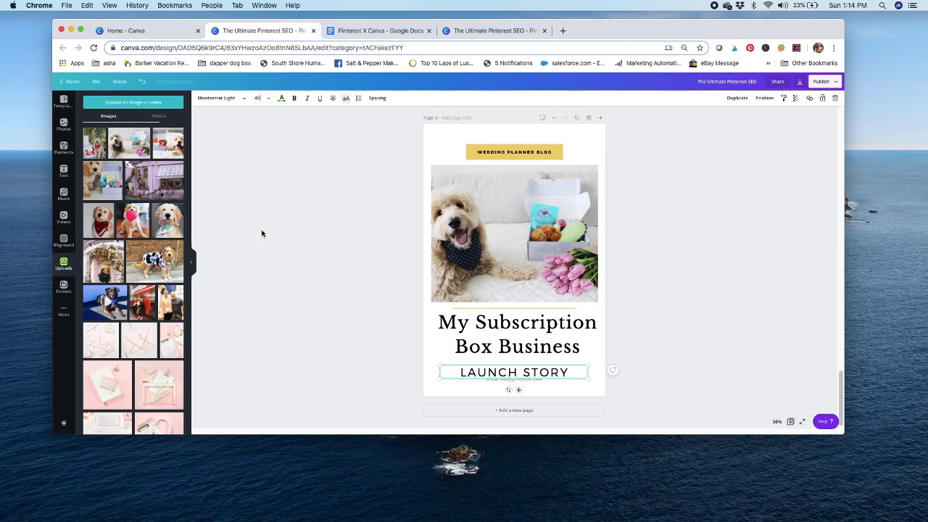
click(663, 317)
drag(544, 372, 545, 365)
click(533, 381)
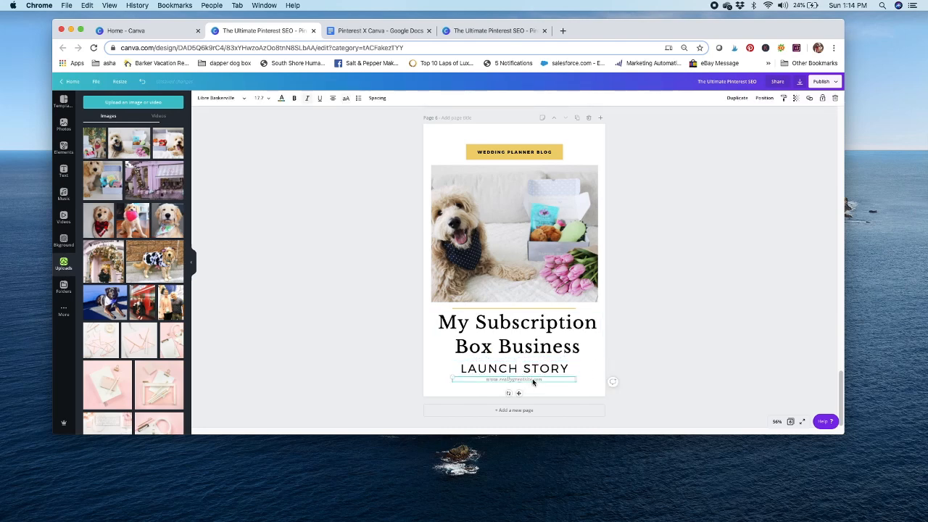
key(Delete)
Step: Move the LAUNCH STORY subheading and the "My Subscription Box Business" heading slightly lower on the pin
click(534, 370)
drag(535, 370, 537, 379)
drag(536, 336, 541, 346)
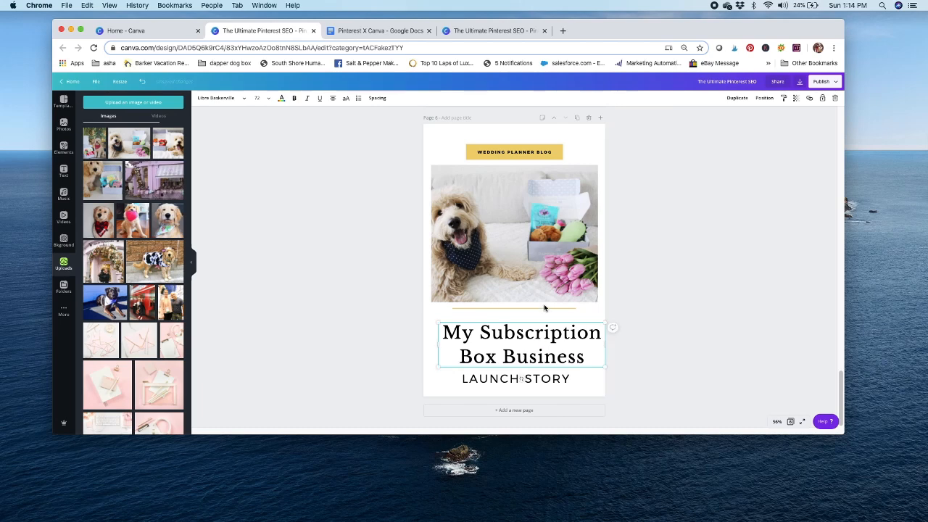
Step: Move the gold divider line down to just above the heading and shift the dog photo down to meet it
click(543, 309)
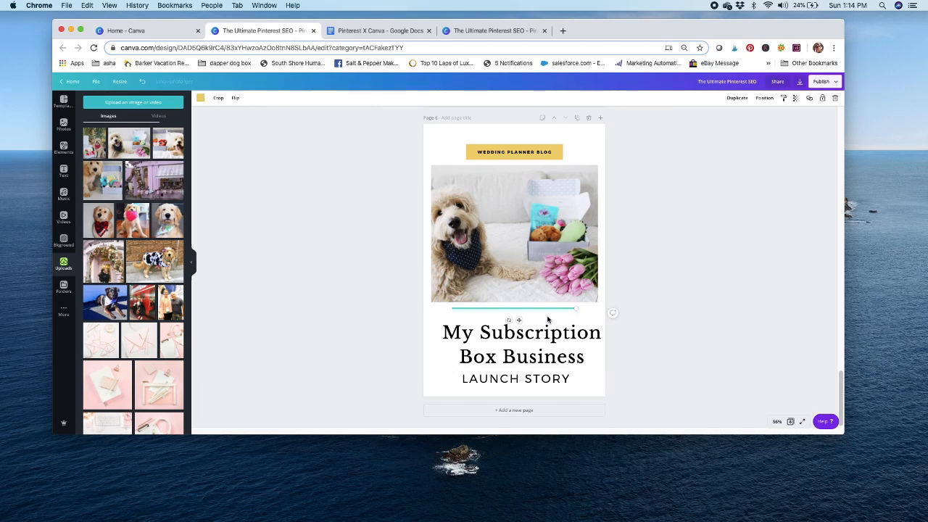
click(530, 298)
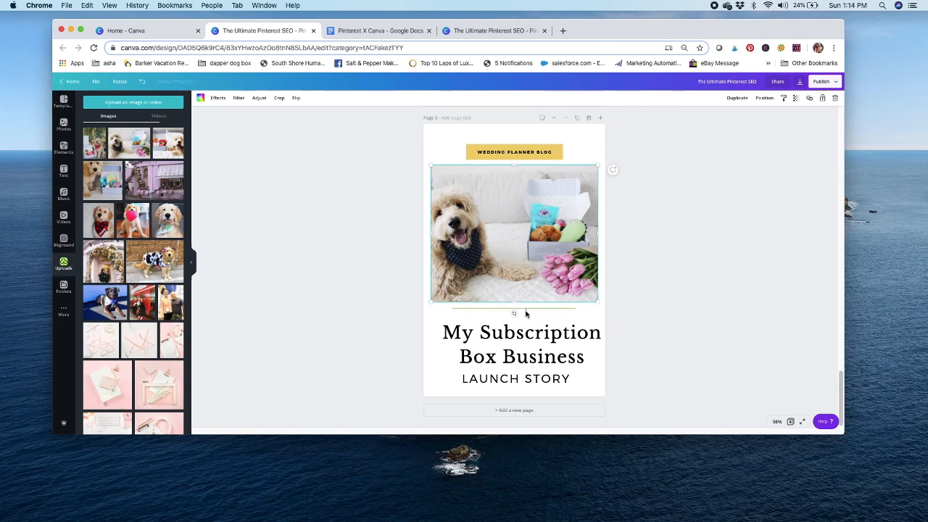
click(507, 311)
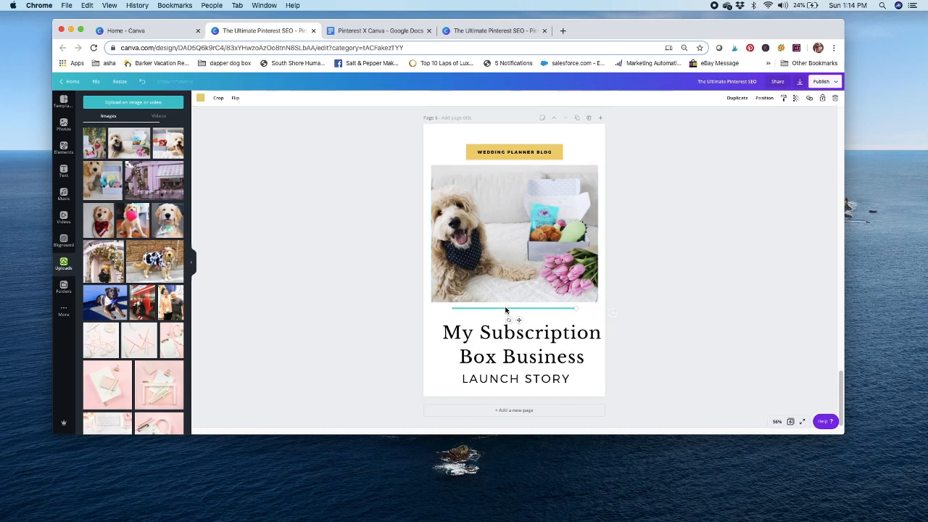
click(522, 246)
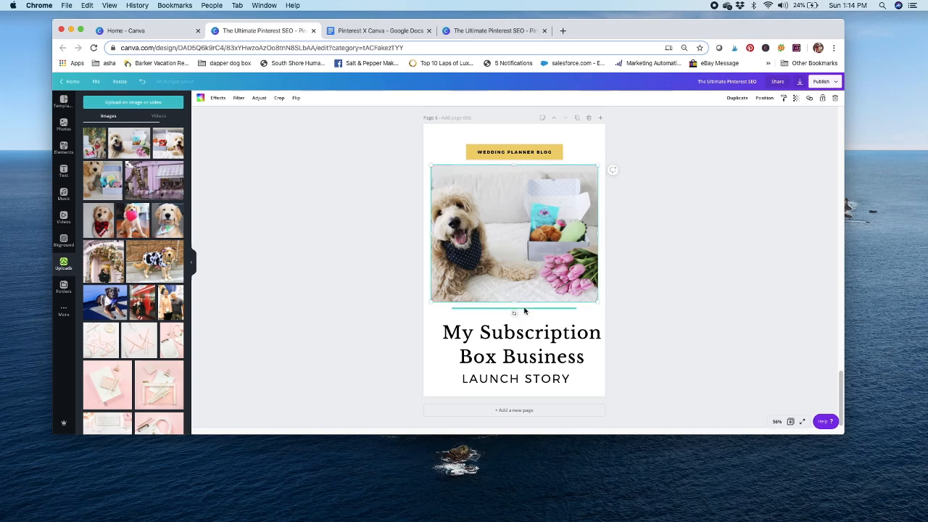
drag(514, 309, 530, 317)
click(532, 280)
drag(532, 283, 534, 287)
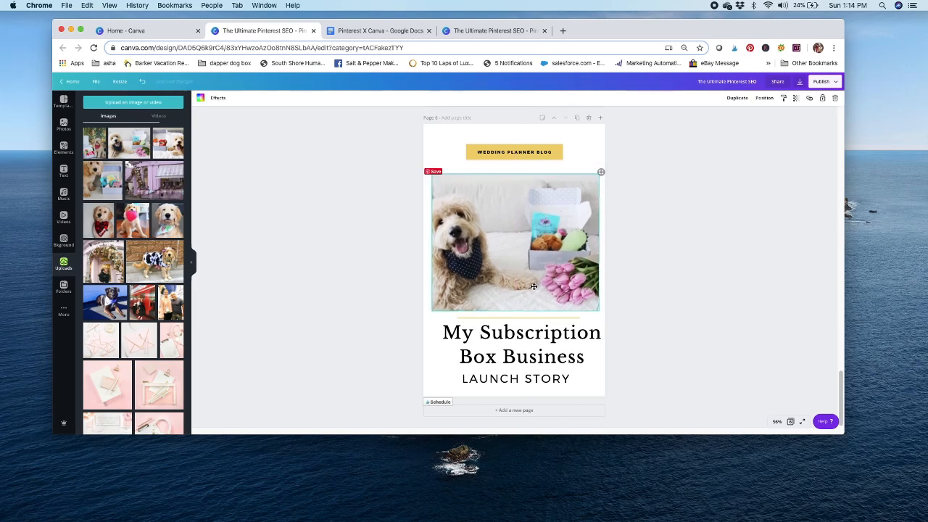
Step: Move the yellow label down so it overlaps the photo's upper edge and change its text to "SUBSCRIPTION BOX 101"
click(558, 156)
click(556, 153)
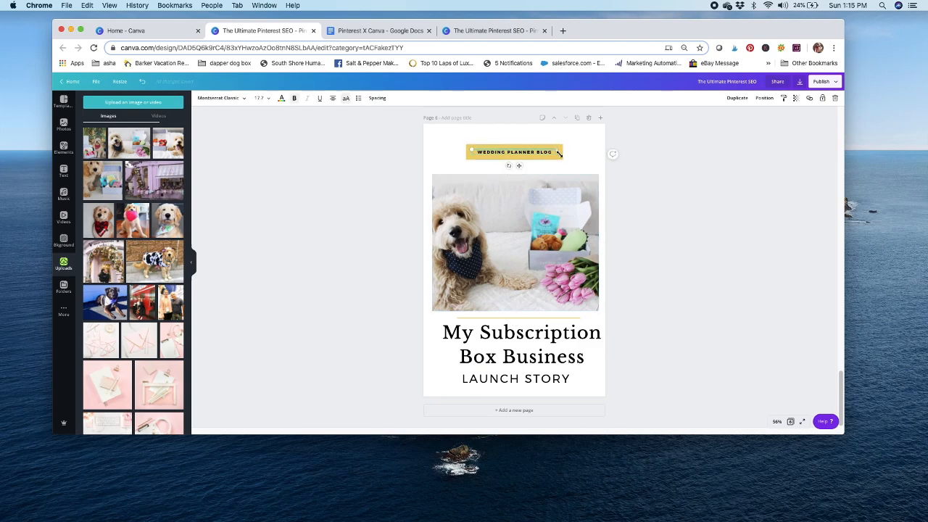
click(586, 154)
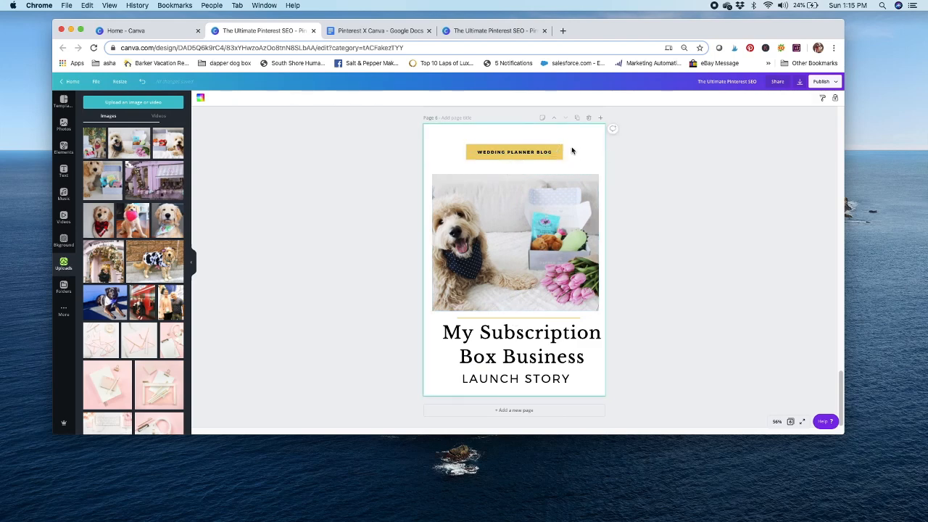
click(524, 157)
drag(523, 156, 475, 170)
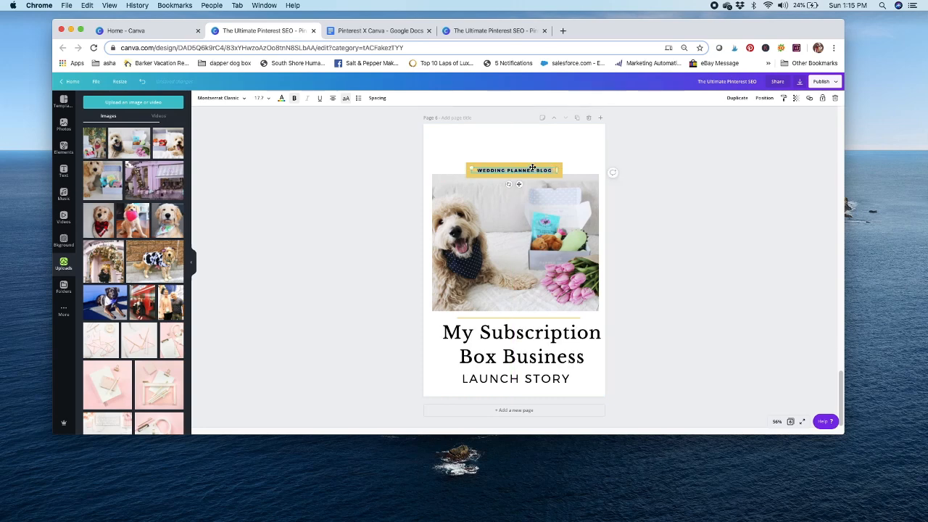
text(subscription box 101)
key(Escape)
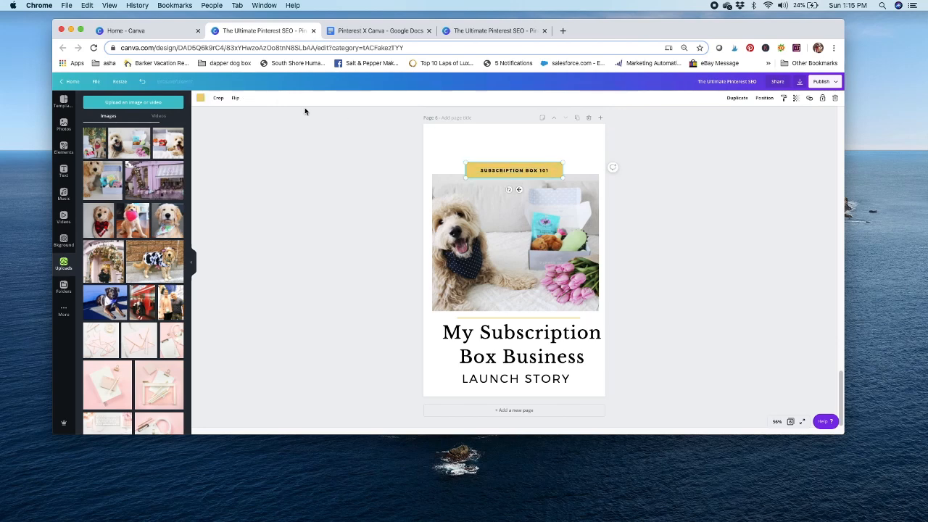
Step: Recolor the label's background to the brand palette's tan and its text to white
click(202, 99)
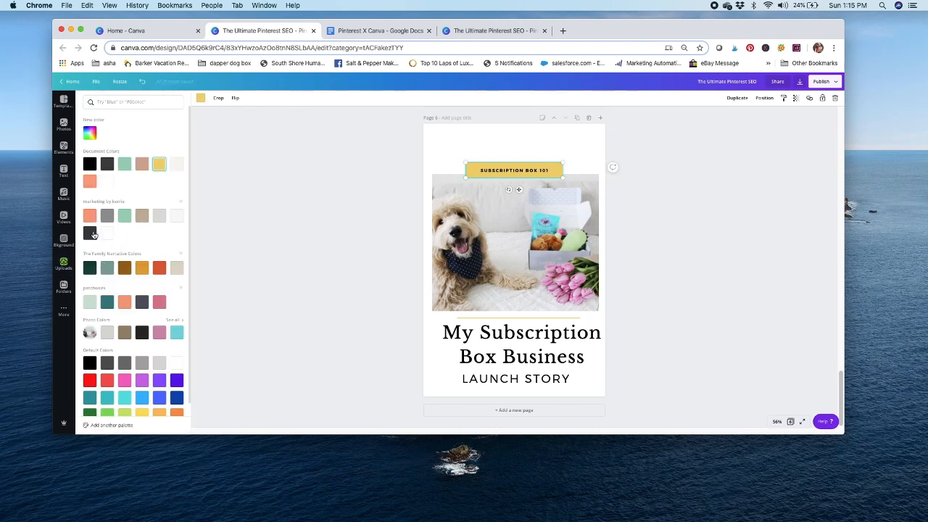
click(142, 216)
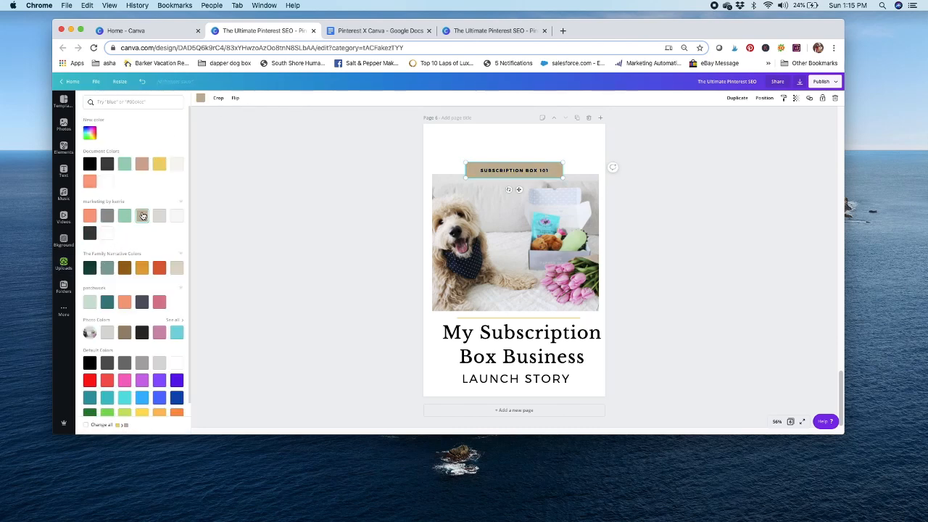
click(528, 172)
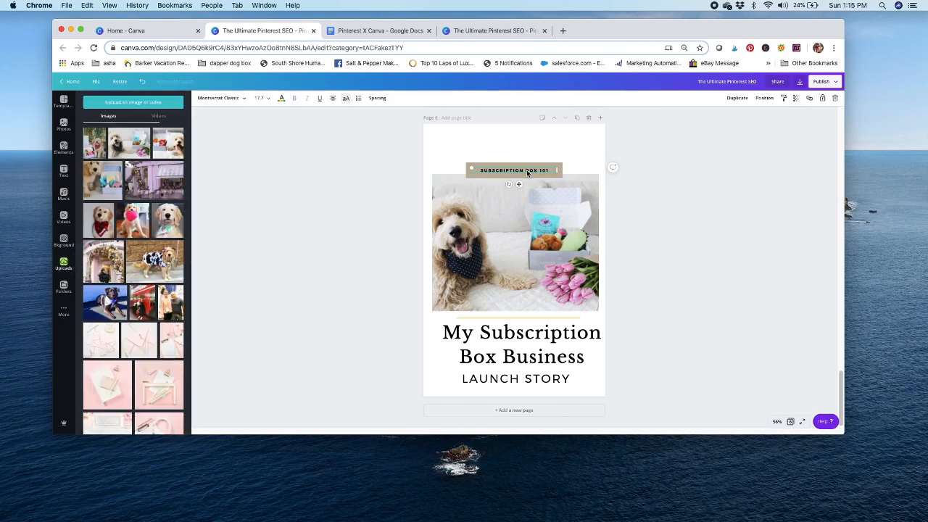
click(282, 98)
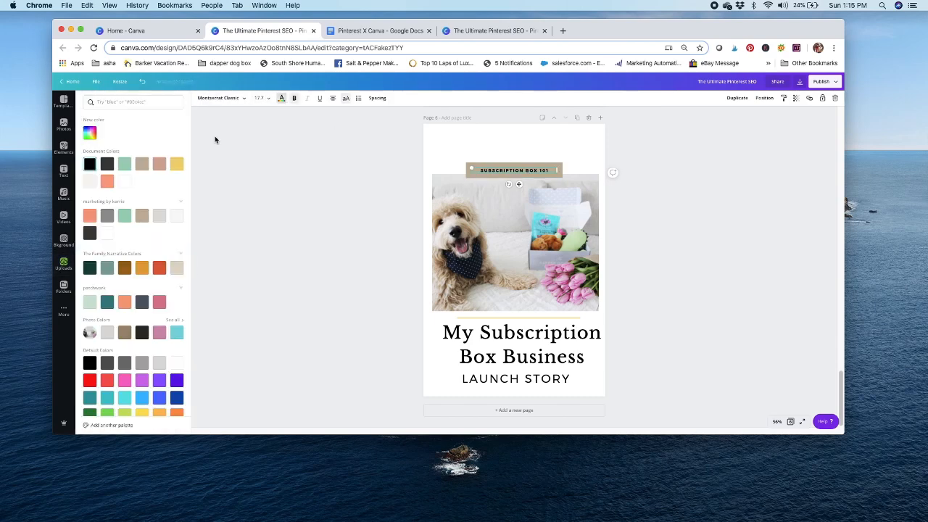
click(106, 235)
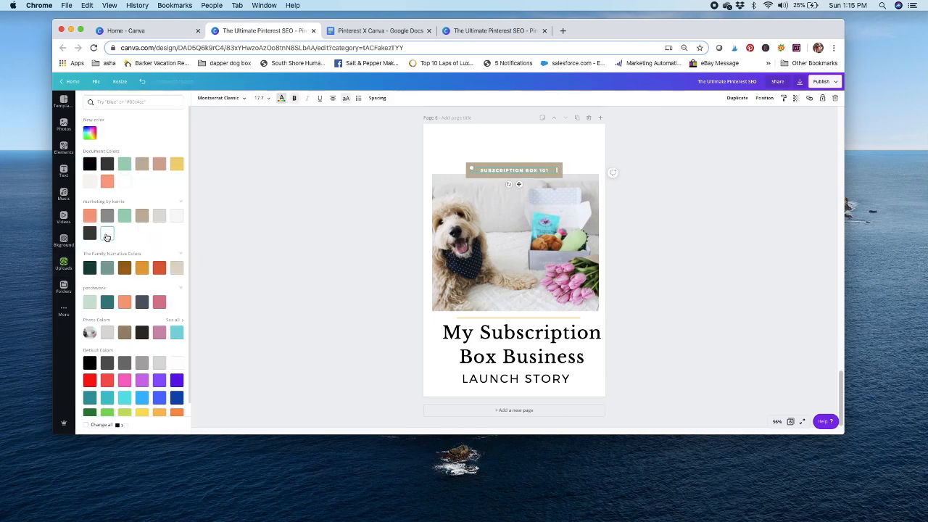
Step: Enlarge the "SUBSCRIPTION BOX 101" text by its corners to better fill the tan label
drag(470, 168, 462, 163)
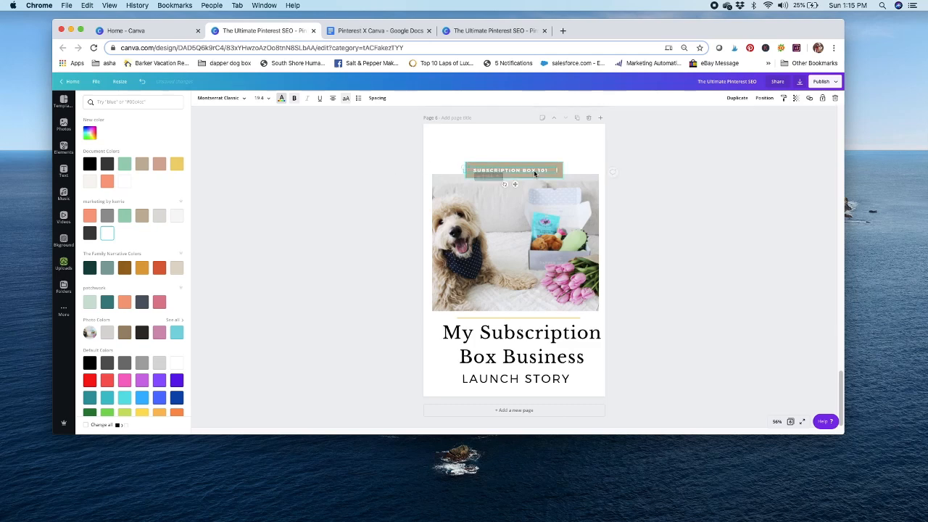
drag(558, 168, 564, 161)
click(577, 142)
click(697, 232)
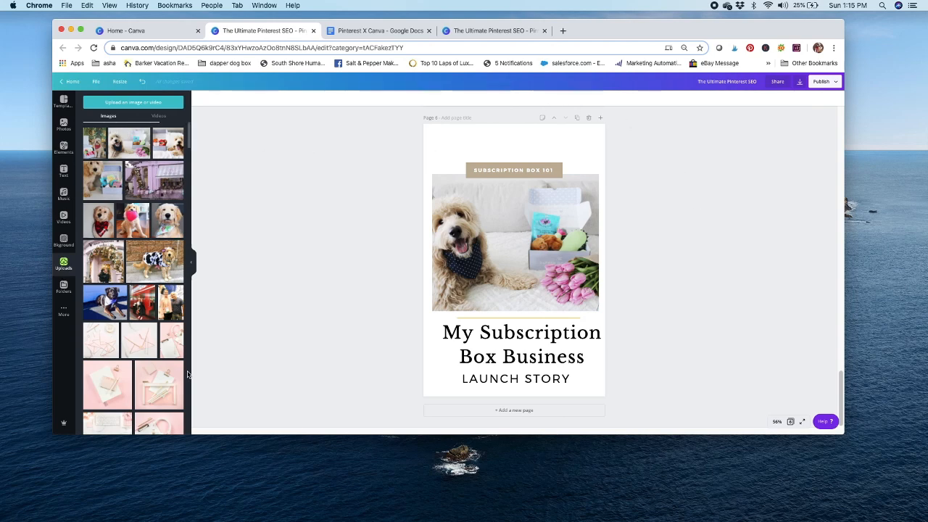
Step: Insert the uploaded pineapple Marketing logo, shrink it and place it centered above the tan label
scroll(188, 371, down, 5)
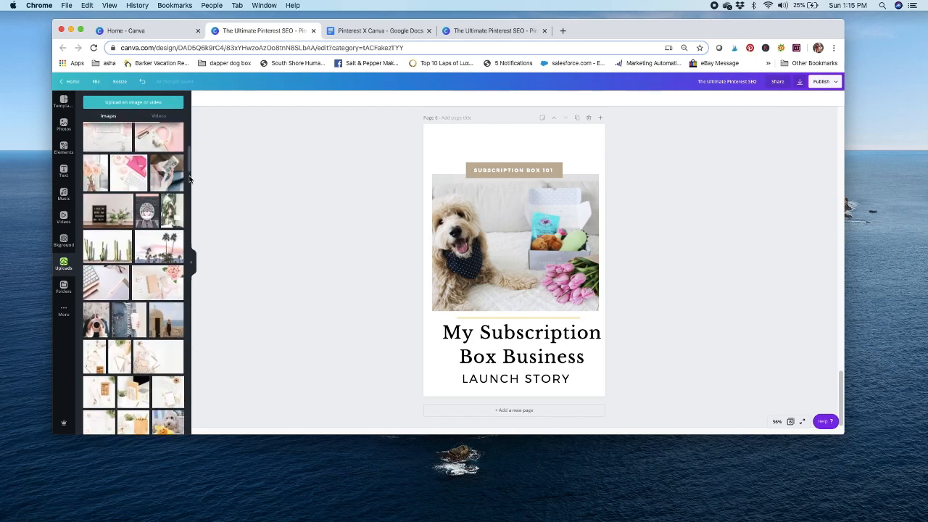
drag(189, 166, 192, 325)
click(161, 306)
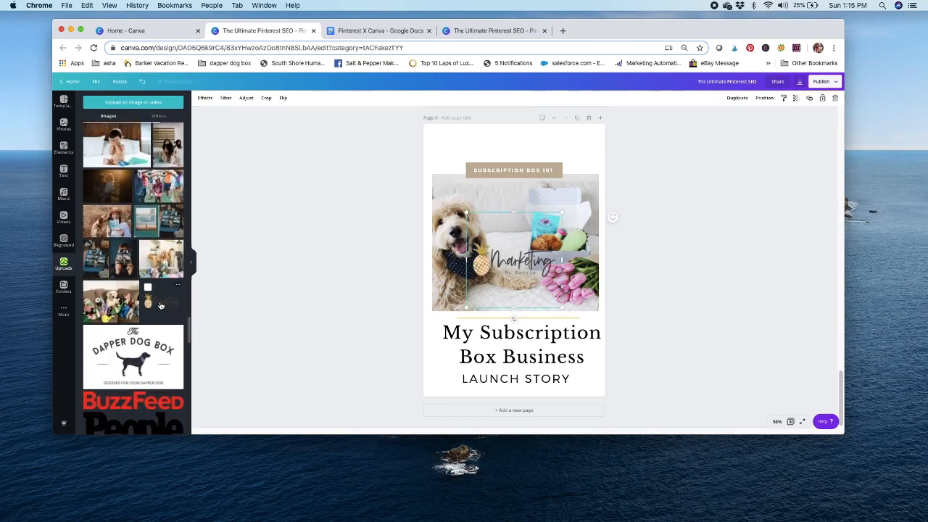
drag(563, 211, 515, 137)
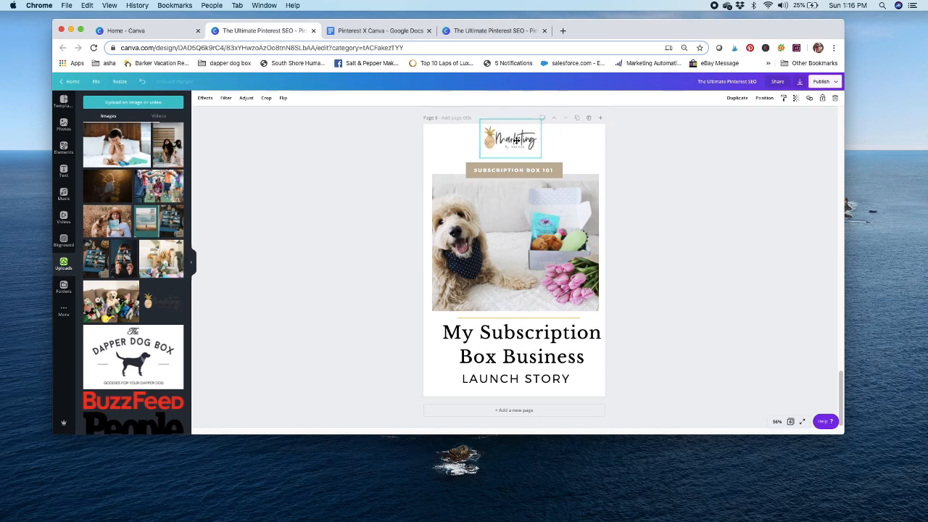
click(691, 154)
click(521, 138)
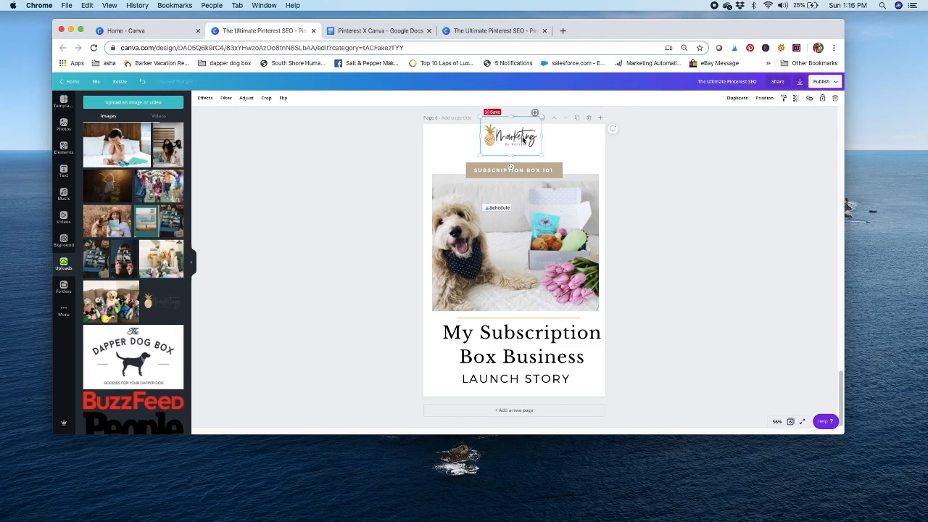
click(673, 192)
Step: Duplicate the pin page and replace the copy's dog photo with the uploaded photo of the woman beside the stone tower
click(578, 118)
click(589, 252)
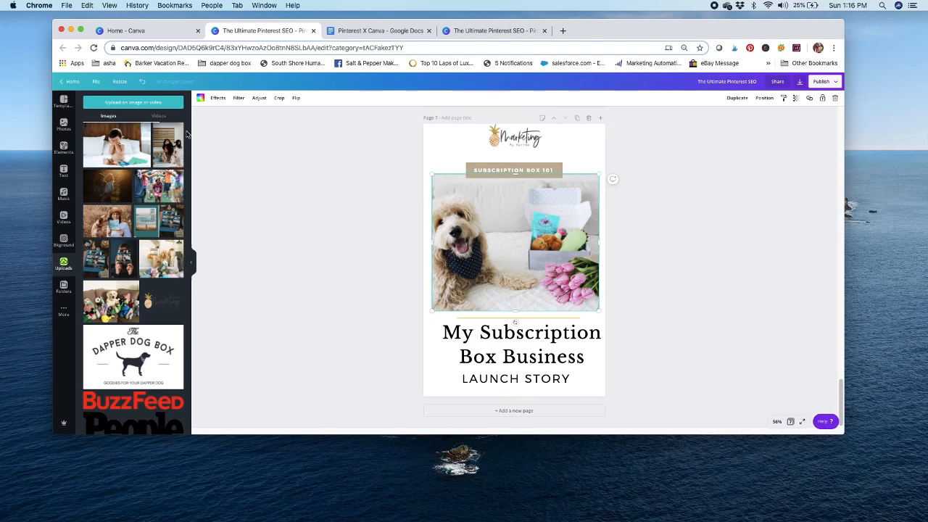
drag(190, 328, 193, 109)
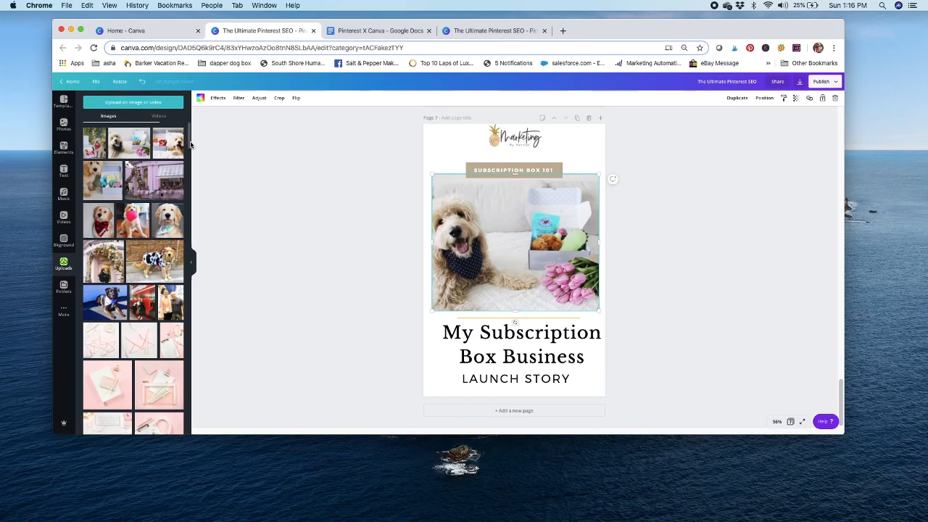
drag(190, 140, 190, 168)
drag(164, 268, 563, 219)
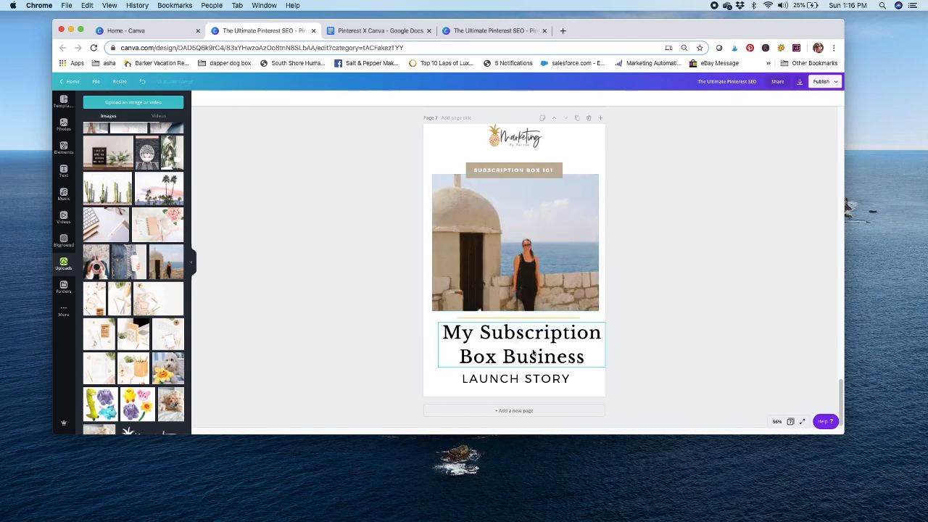
Step: Recolor the duplicated pin's label background to the brand palette's coral
click(541, 167)
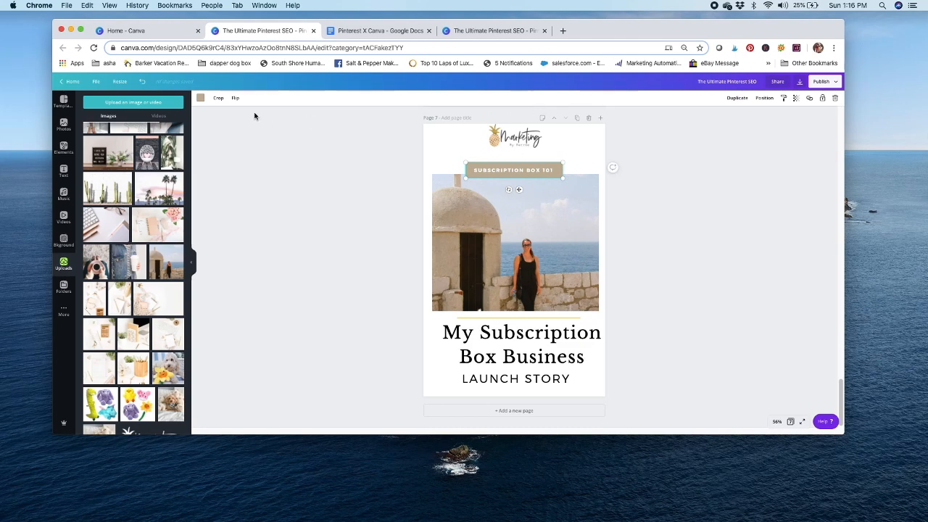
click(201, 98)
click(89, 215)
Step: Replace the duplicated pin's heading with "How I launched"
click(525, 351)
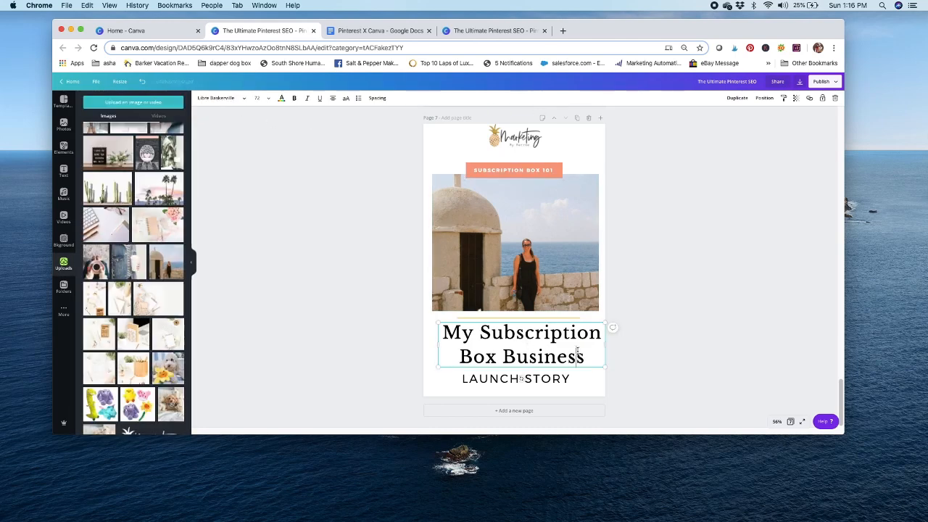
drag(587, 353, 447, 333)
text(H)
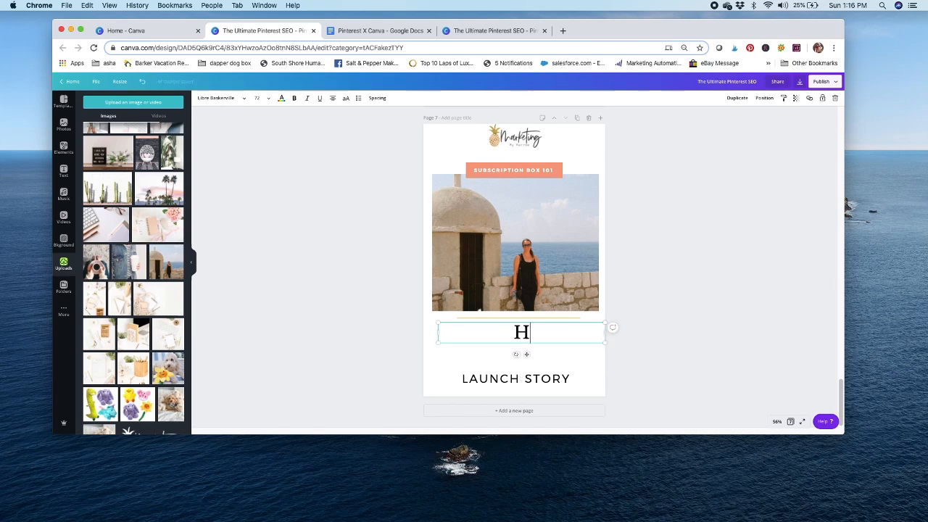
text(ow I launched)
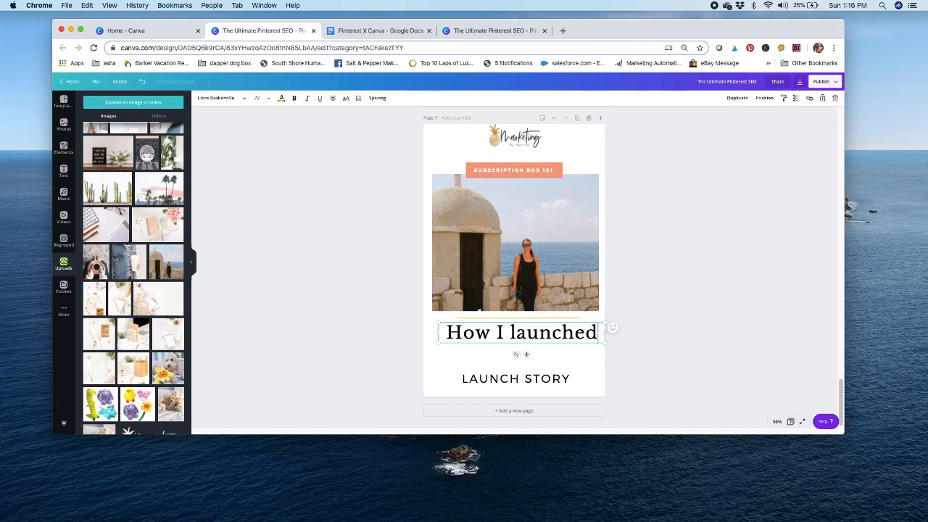
Step: Try "A 6 FIGURE" as the subheading in place of LAUNCH STORY, and erase the word after "A 6"
click(501, 380)
drag(576, 377, 459, 375)
text(A 6 FIGU)
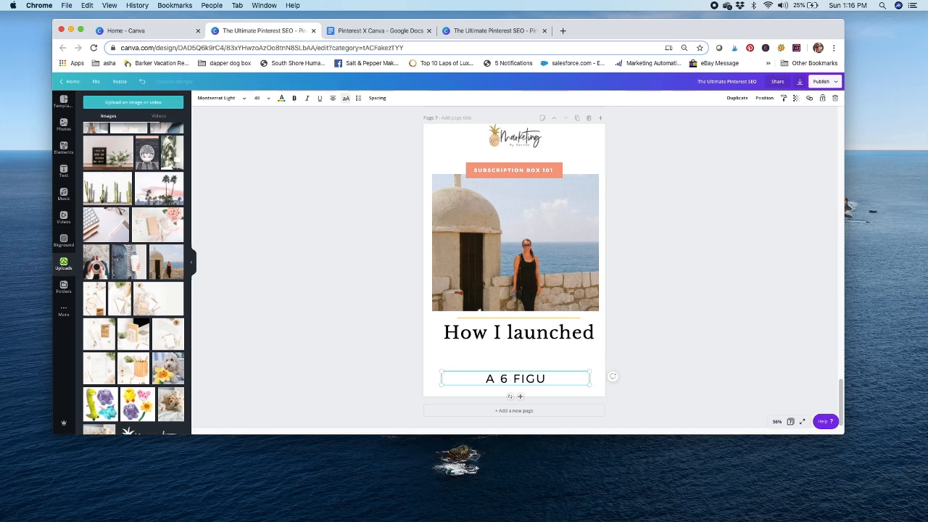
key(BackSpace)
text(URE)
key(BackSpace)
key(BackSpace)
key(BackSpace)
key(BackSpace)
key(BackSpace)
key(BackSpace)
key(BackSpace)
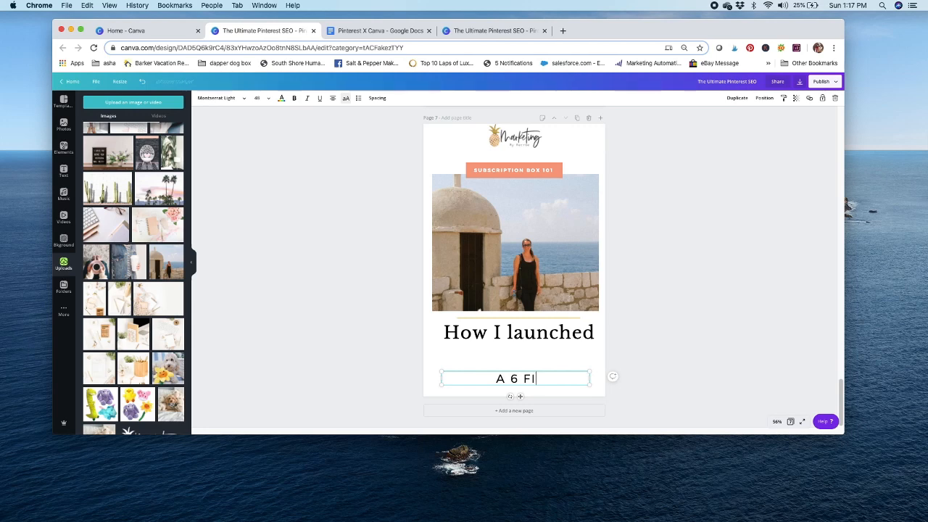
Step: Extend the heading with "a 6 figure" and change the subheading to "SUBSCRIPTION BOX BUSINESS"
click(561, 341)
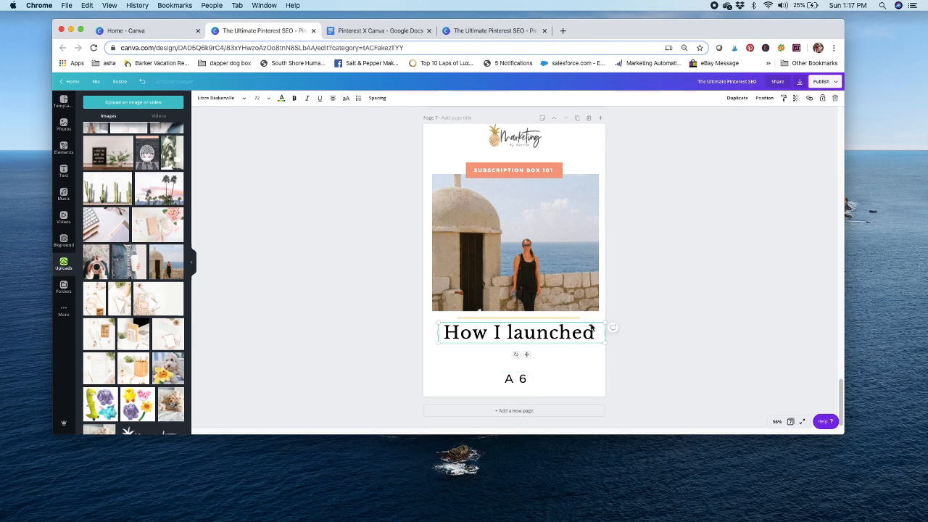
text(6 figure)
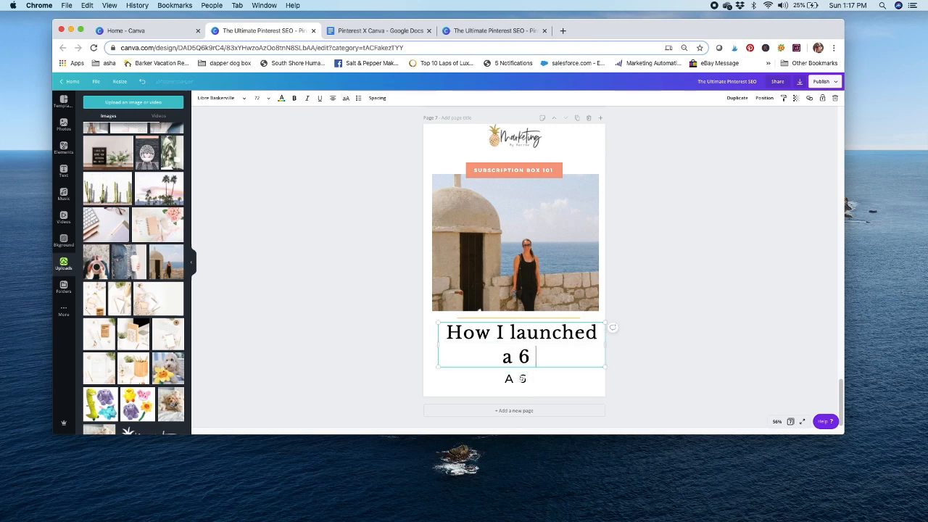
click(510, 379)
drag(535, 377, 482, 374)
text(SUBSCRIPTION BOX BUSINESS)
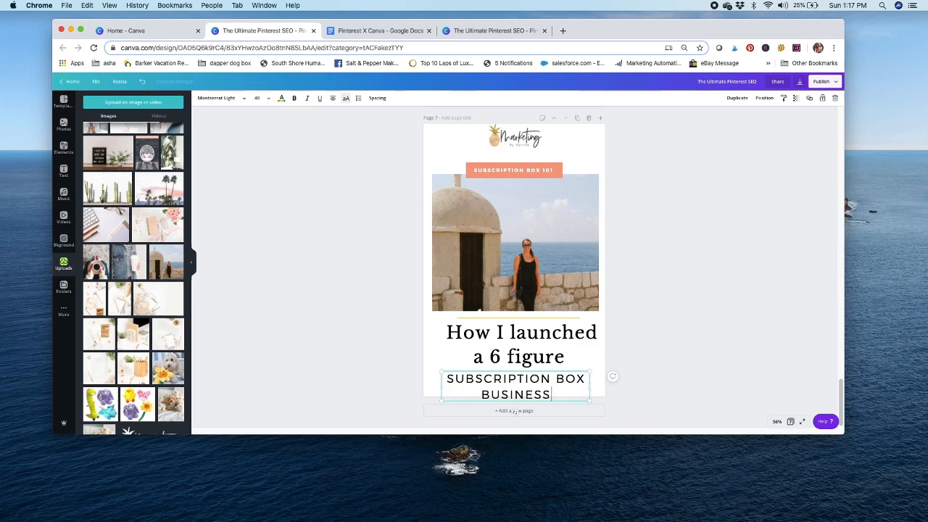
Step: Nudge the heading "How I launched a 6 figure" slightly up and set its font size to 56
drag(507, 337, 504, 335)
click(258, 98)
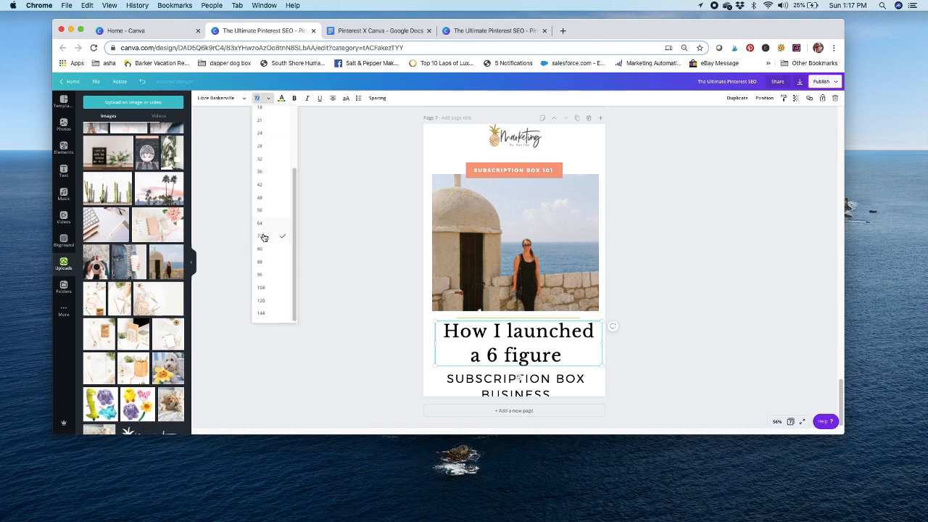
click(263, 211)
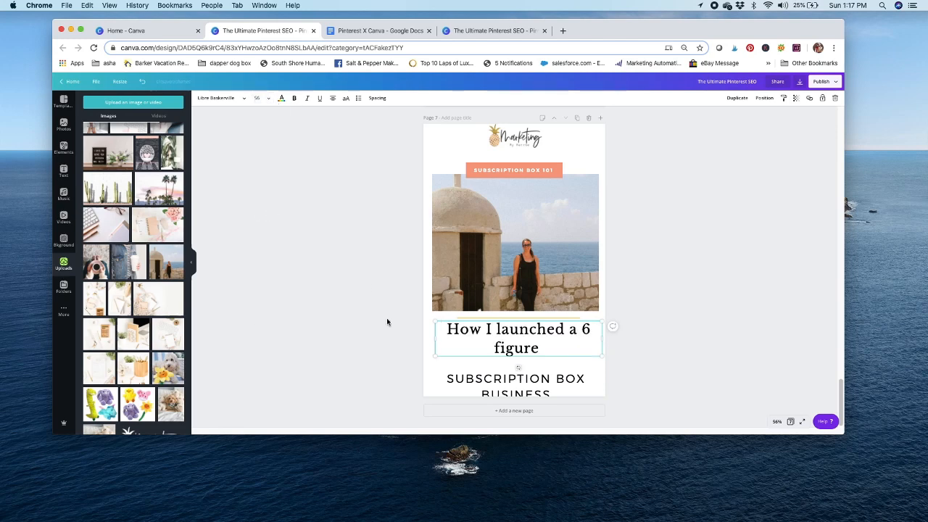
Step: Narrow the heading's text box so "a 6 figure" wraps onto the second line, and place the subheading closely beneath it
click(459, 381)
drag(459, 380, 460, 371)
click(508, 347)
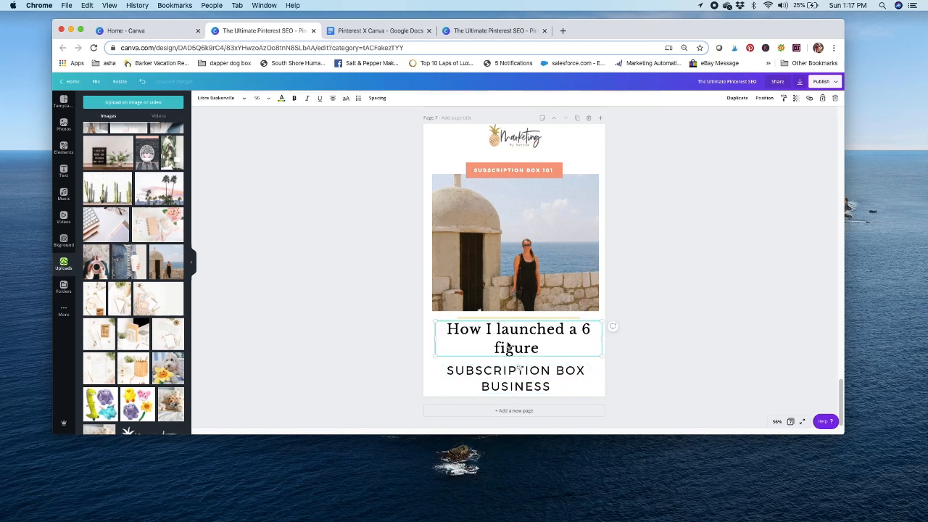
drag(604, 338, 557, 329)
drag(552, 379, 552, 378)
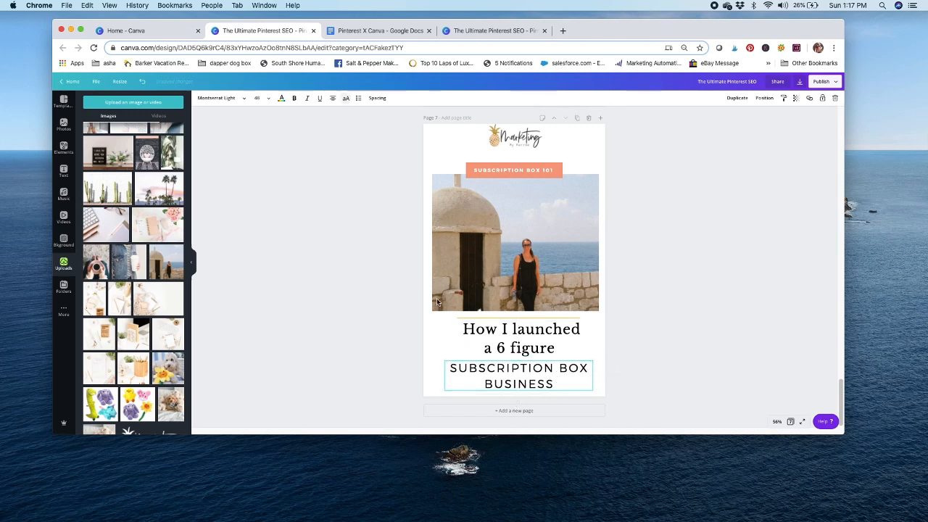
Step: Set the subheading's font size to 42 and shift it down a little, then widen the heading's text box
click(269, 101)
click(260, 202)
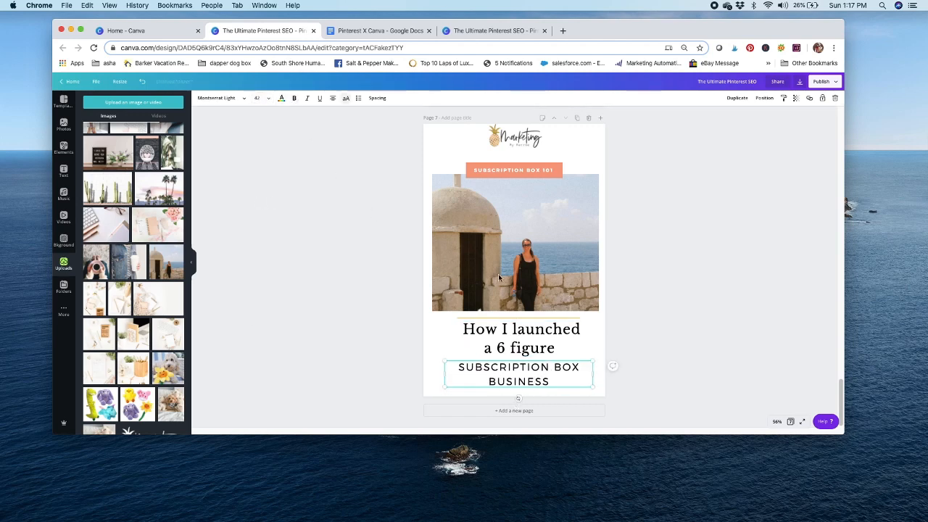
click(533, 340)
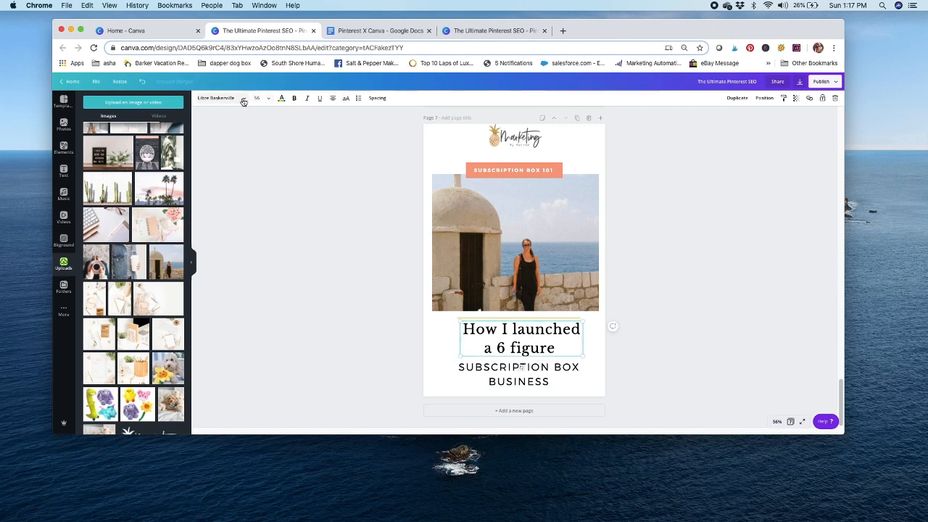
click(497, 367)
drag(498, 366, 500, 347)
drag(444, 339, 441, 338)
mouse_move(577, 339)
mouse_down()
mouse_move(604, 338)
mouse_move(584, 339)
mouse_up()
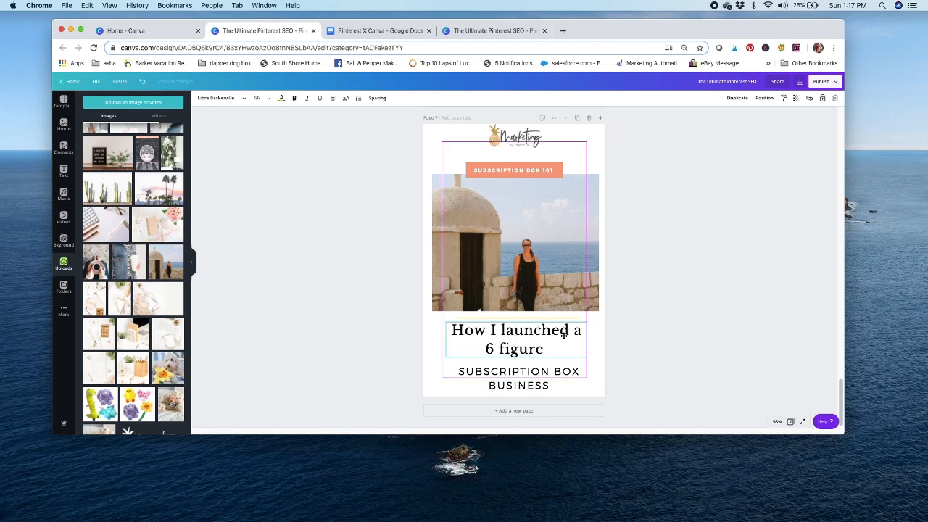
Step: Switch the subheading to lowercase and the heading to all uppercase
click(534, 379)
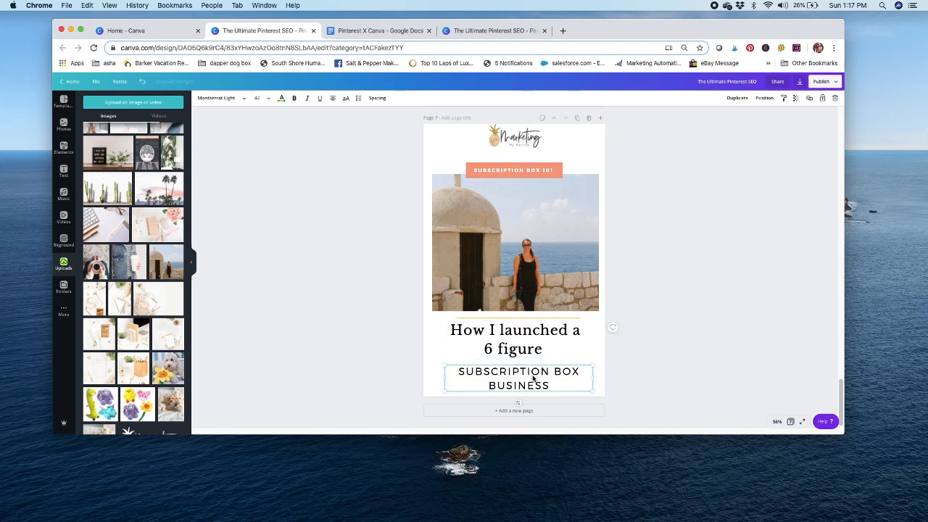
click(347, 101)
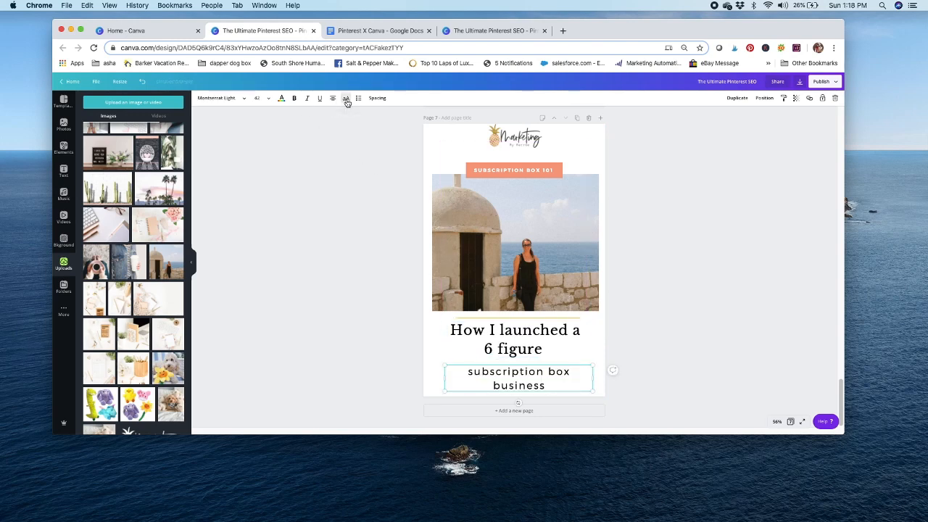
click(506, 327)
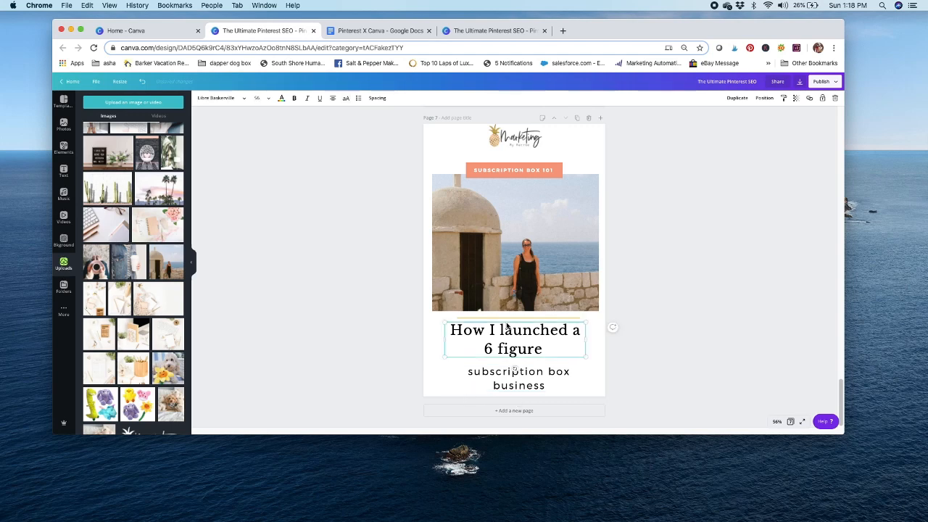
click(345, 100)
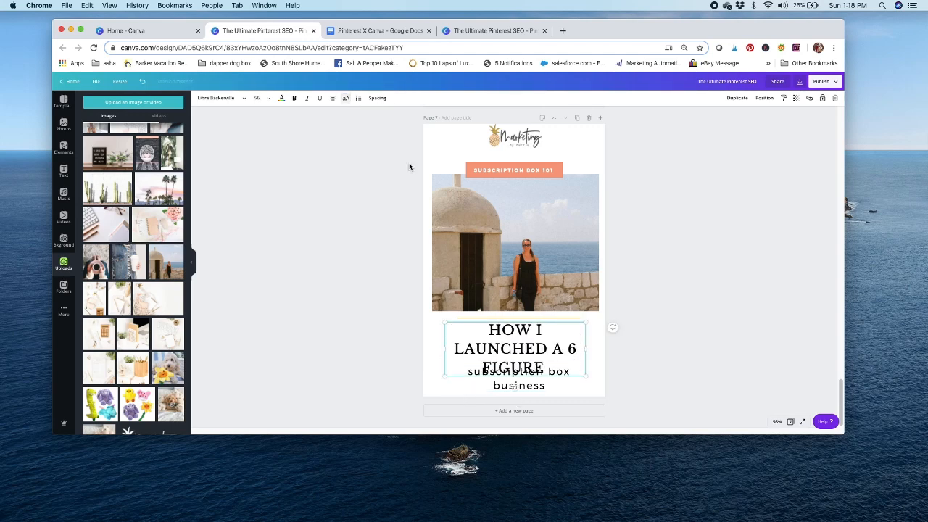
Step: Try the uppercase heading at font size 42, placed just under the thin line
click(261, 98)
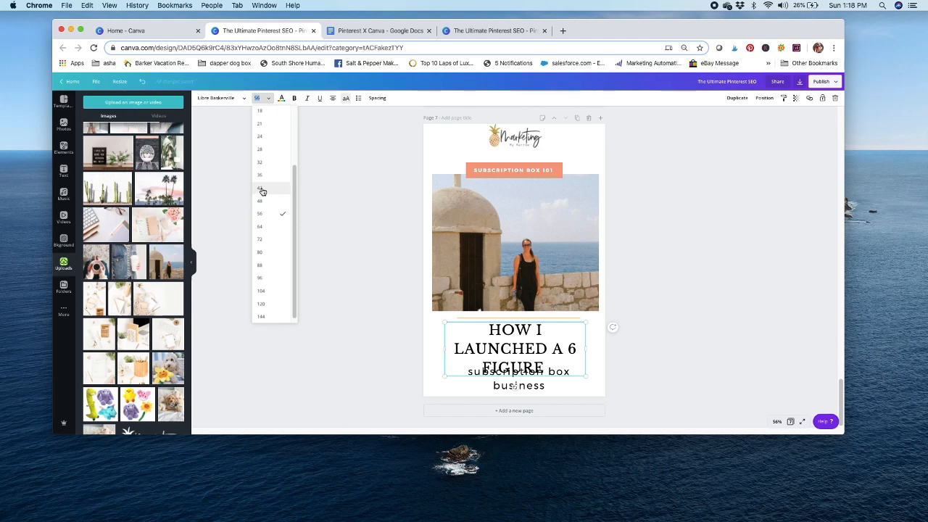
click(262, 191)
drag(522, 331, 526, 331)
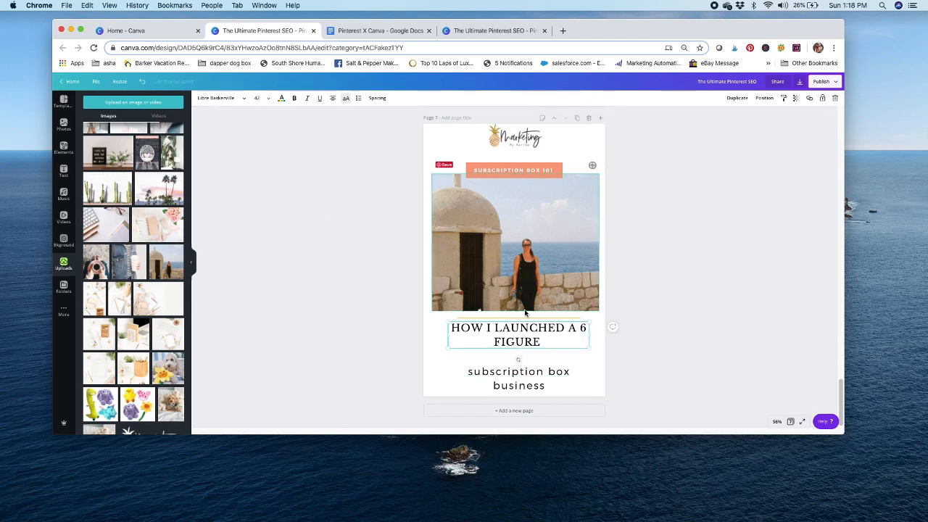
click(526, 331)
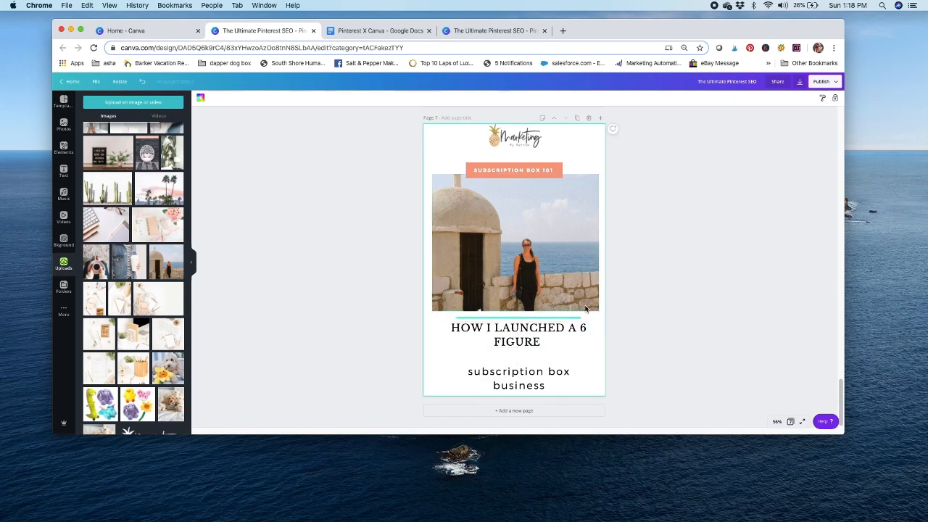
Step: Move the thin line above the heading slightly up and recolor it to the brand palette's coral
click(557, 317)
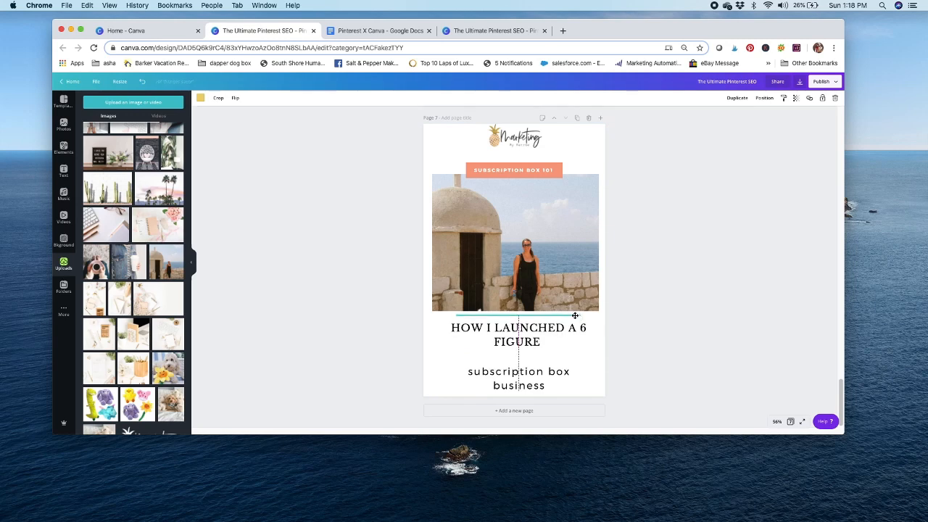
click(200, 98)
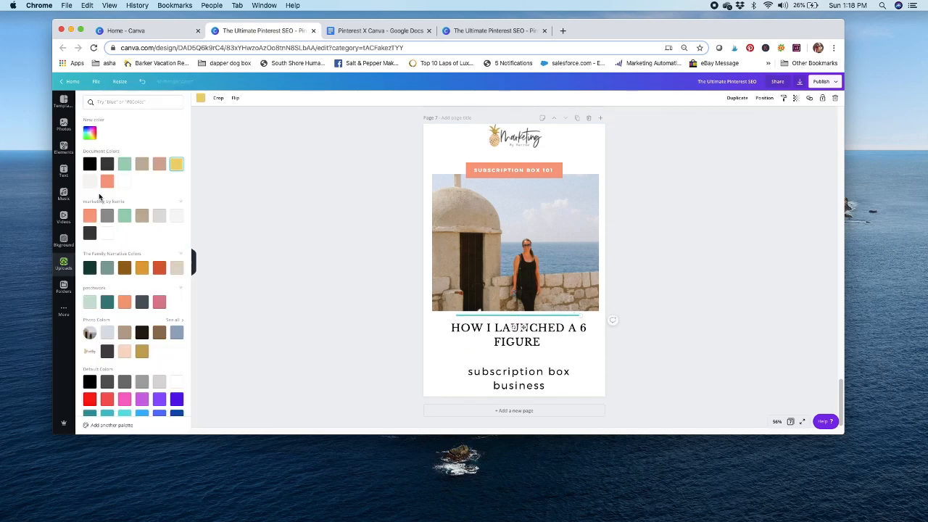
click(89, 215)
Step: Widen the heading's text box on both sides, set its font size to 56, and fit the subheading closely below it
drag(534, 343, 596, 334)
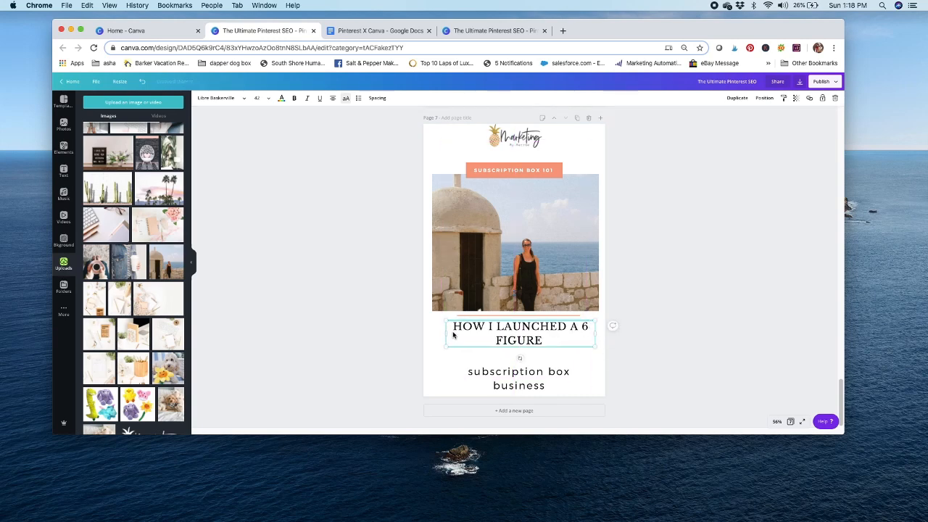
drag(438, 331, 436, 331)
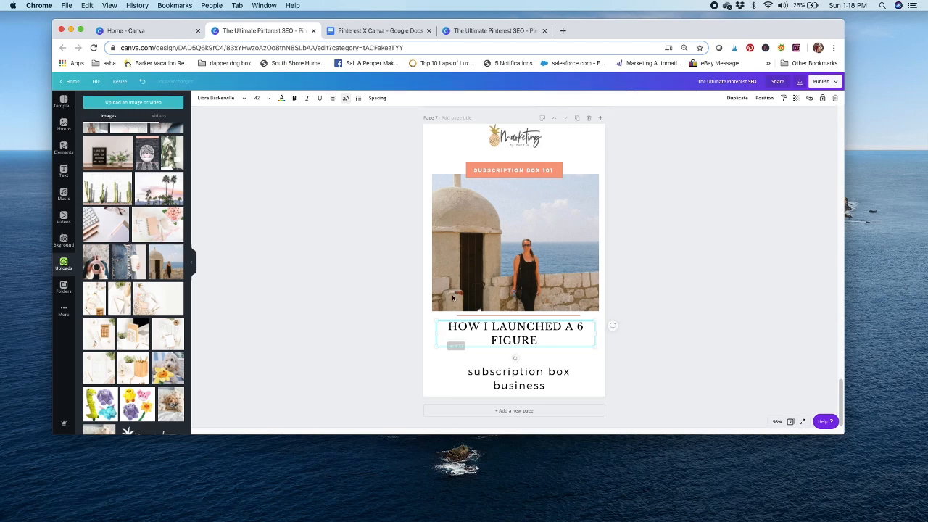
click(269, 99)
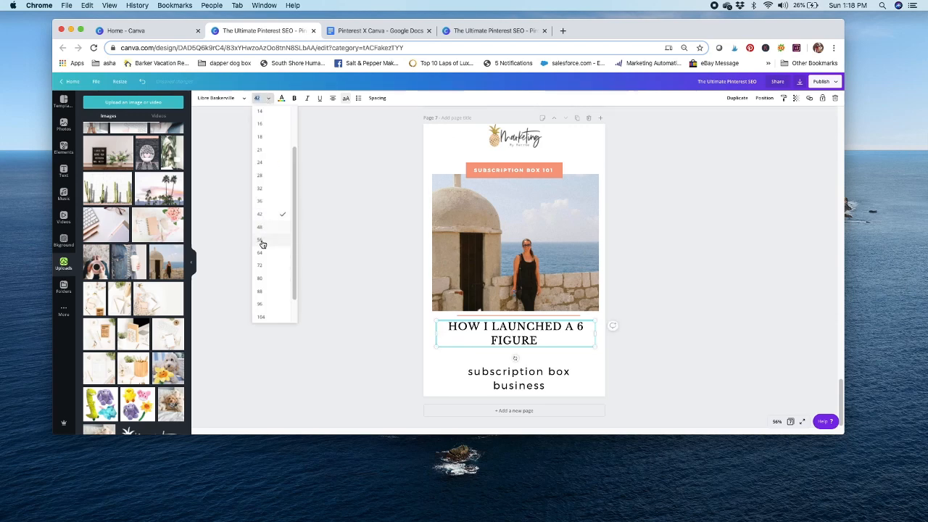
click(263, 242)
drag(536, 373, 537, 369)
click(535, 351)
Step: Try the subheading at font size 36 and shift it slightly down from the heading
click(528, 378)
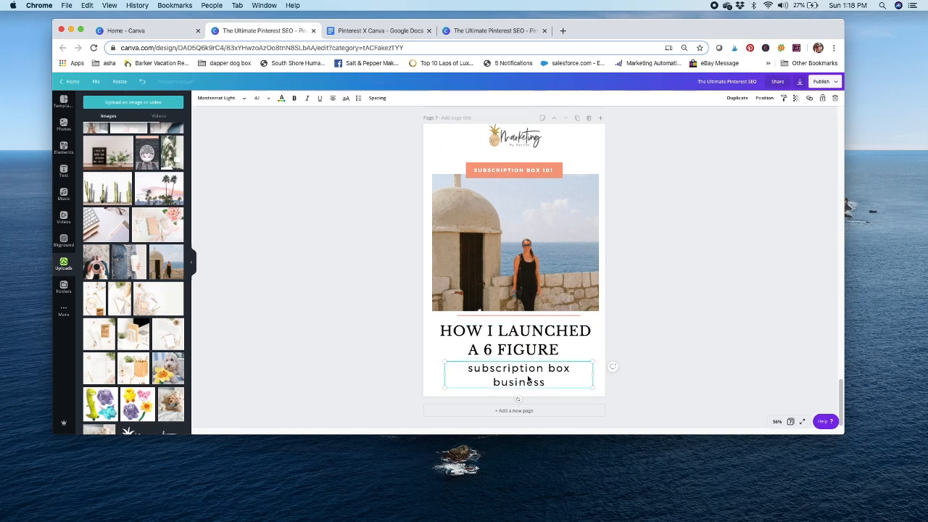
click(257, 98)
click(263, 206)
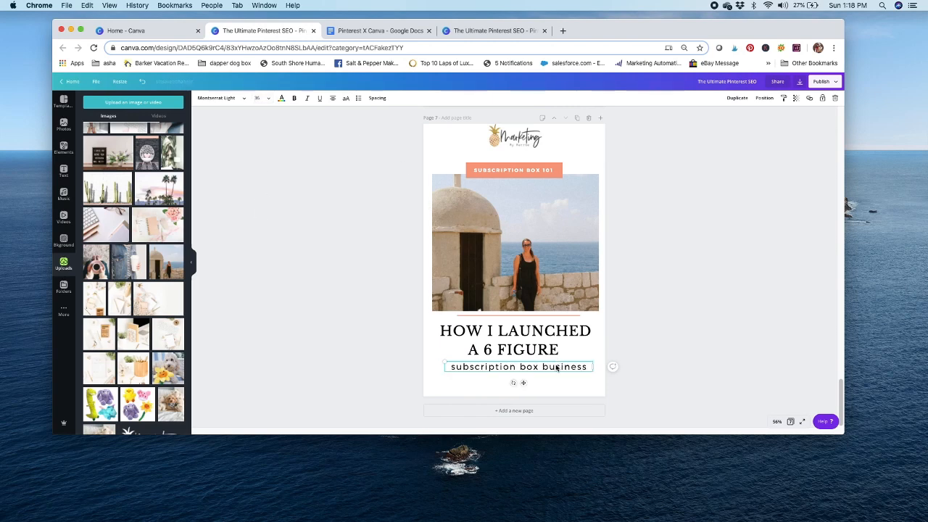
drag(557, 369, 557, 372)
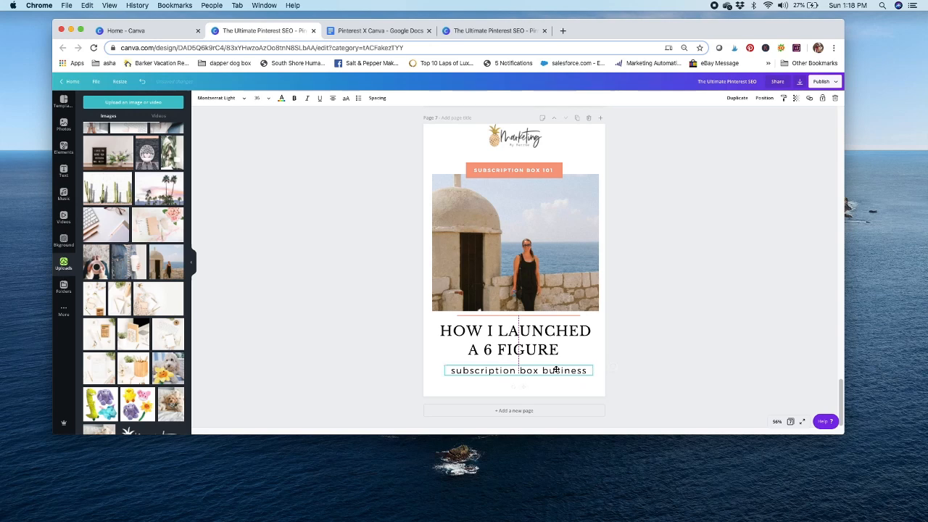
Step: Set the subheading's font size to 40, widen it to fit one line, and position it and the heading evenly below the line
click(262, 98)
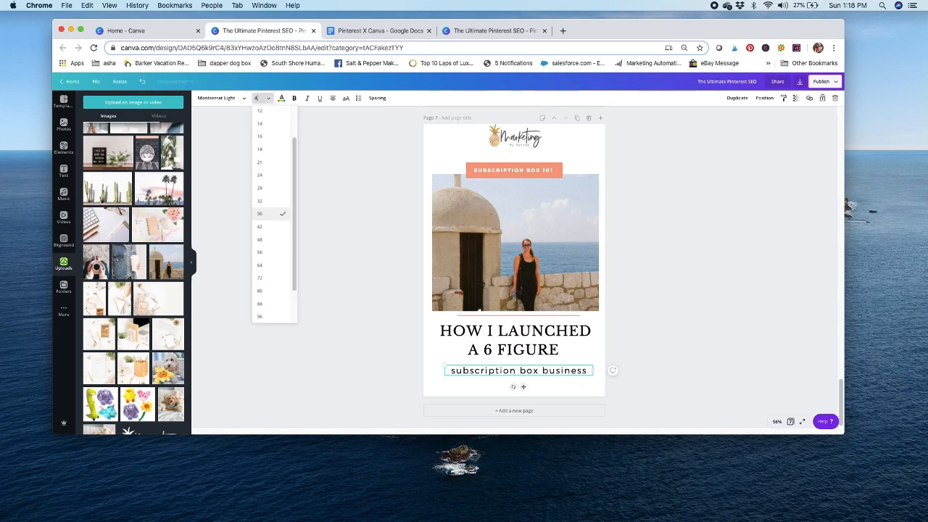
text(40)
key(Return)
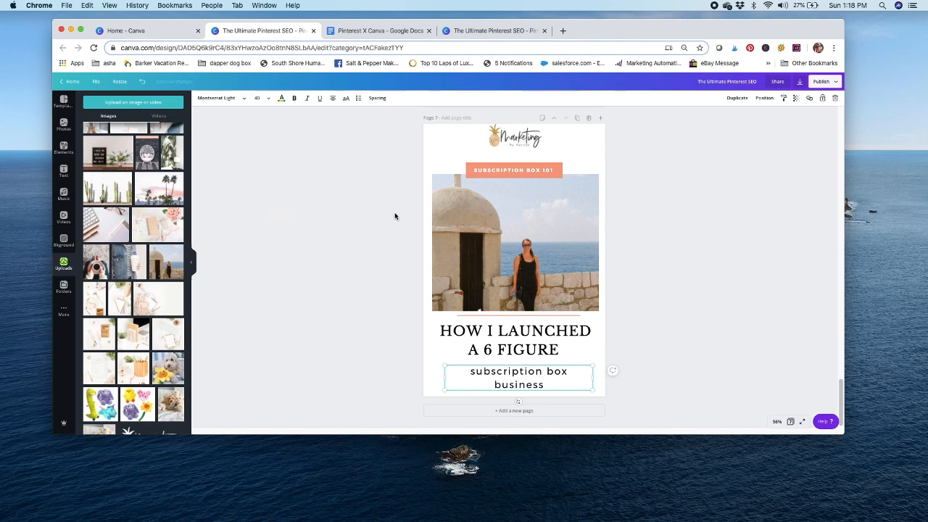
drag(604, 378, 570, 375)
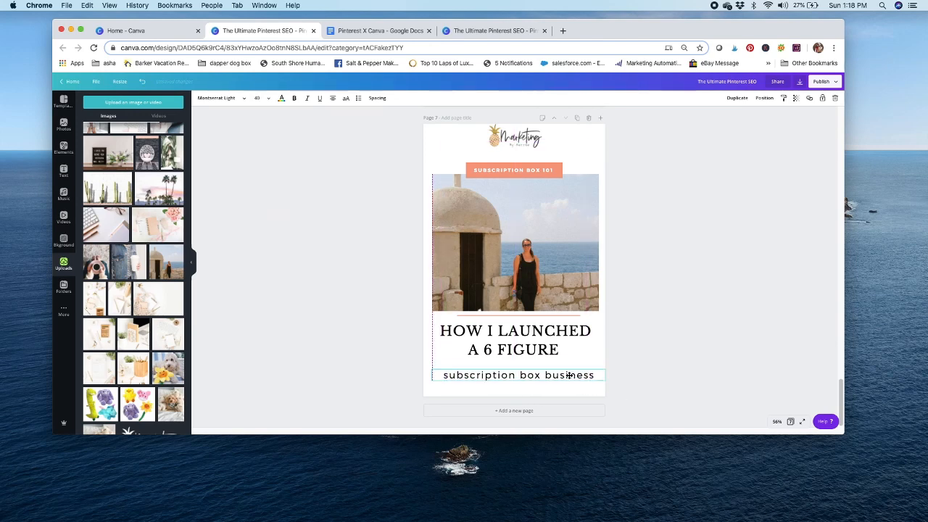
drag(559, 342, 563, 341)
click(680, 194)
Step: Look back through the design's pages to review the pin variations, from the last page to the first
drag(841, 404, 870, 411)
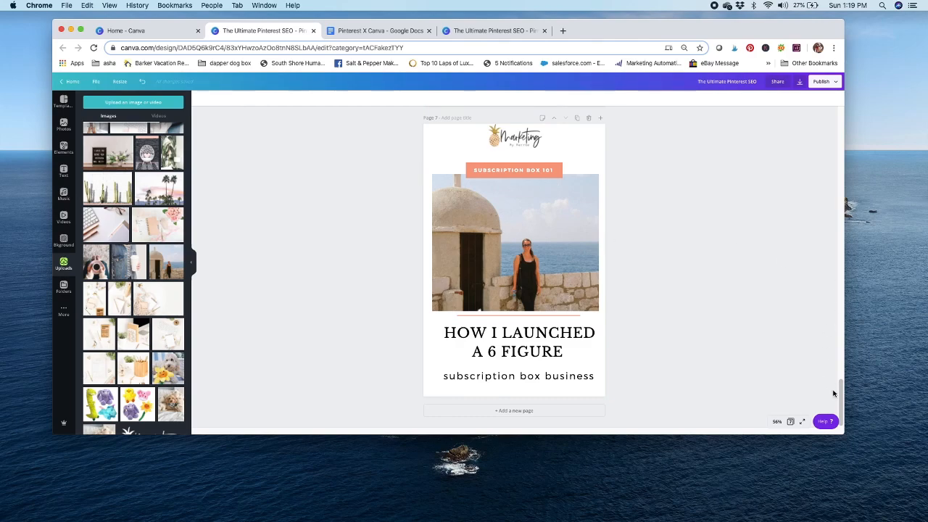
drag(842, 393, 842, 311)
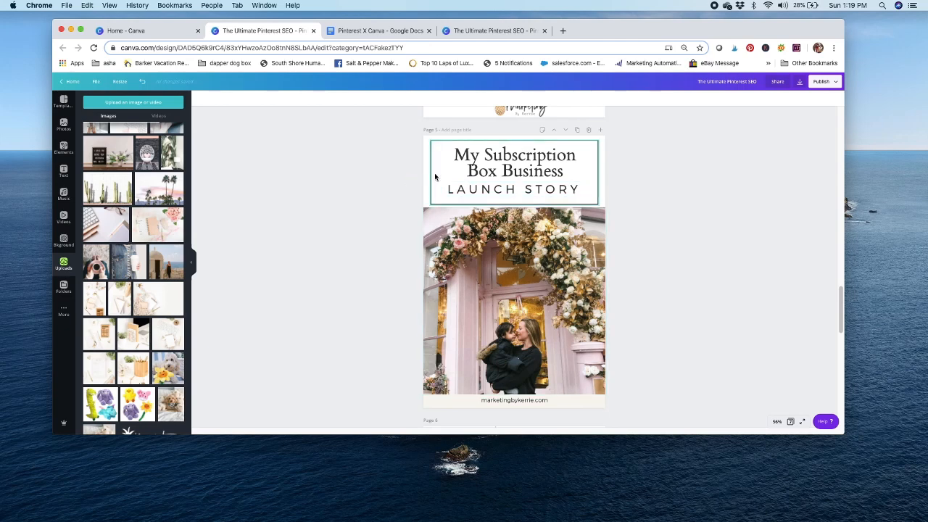
drag(841, 304, 811, 398)
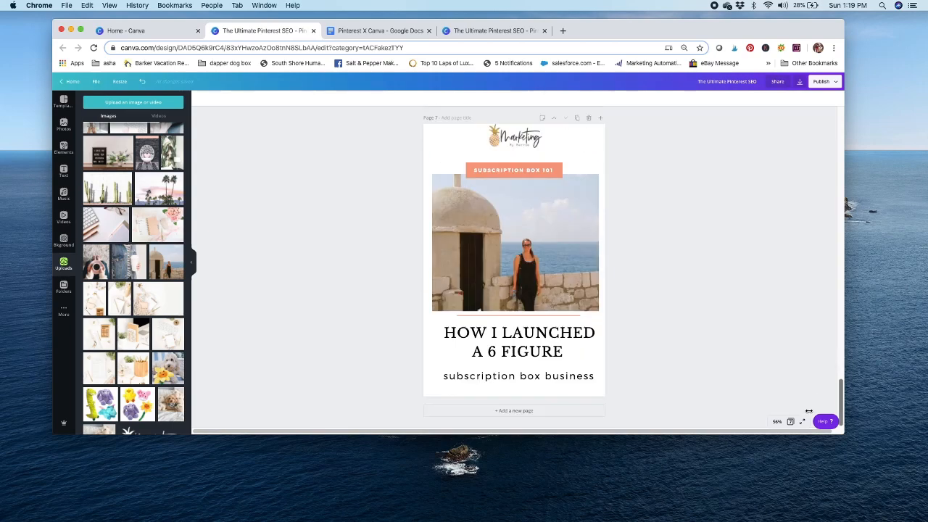
drag(810, 412, 830, 100)
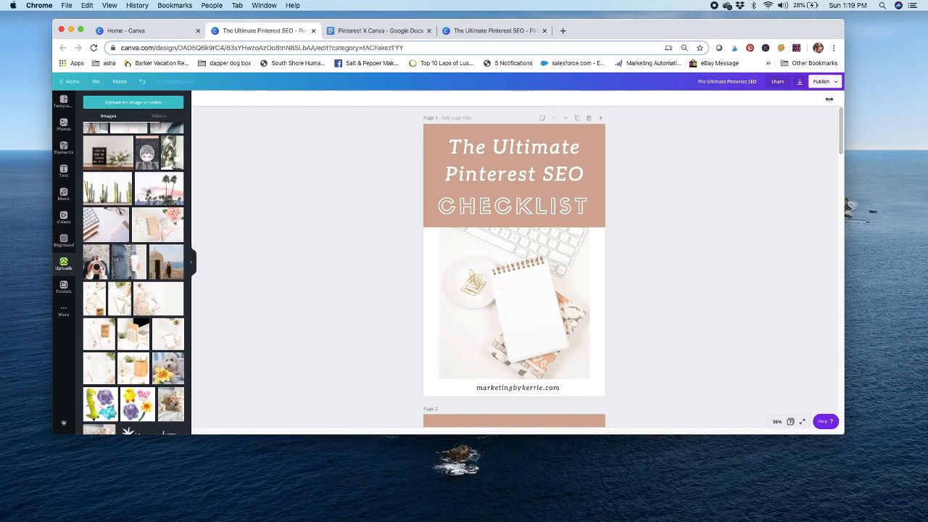